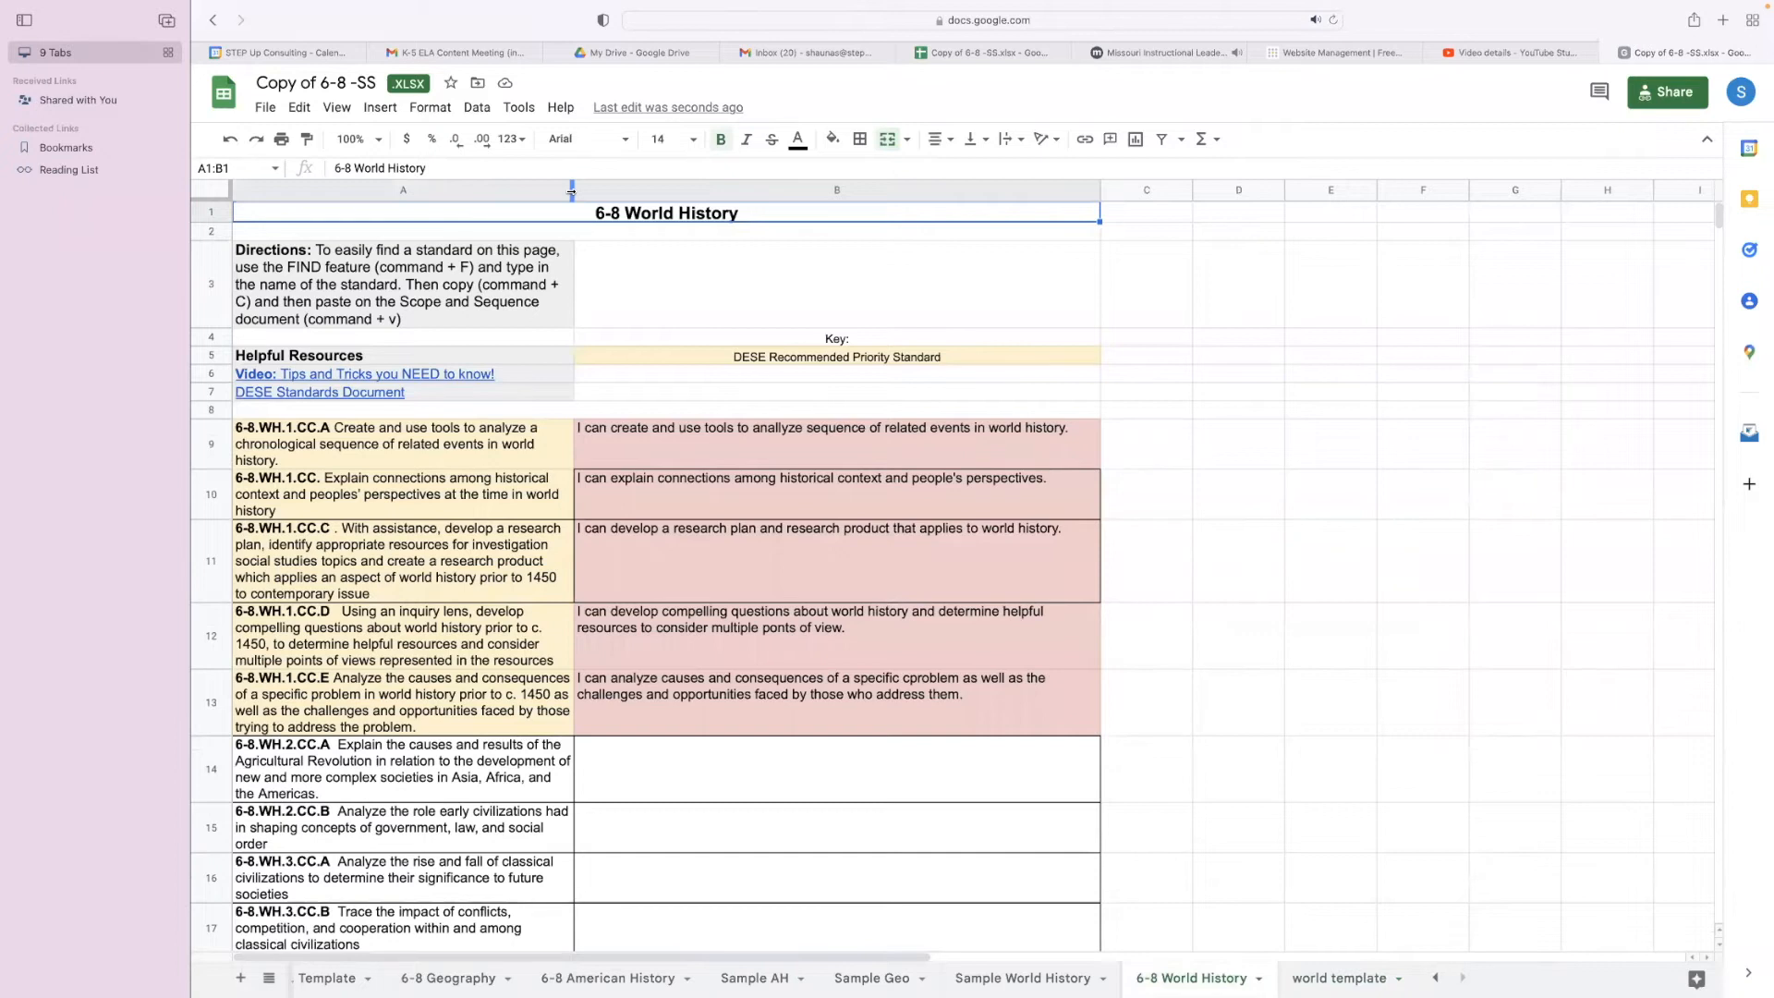
Step: Widen column A of the 6-8 World History sheet so the standards wrap onto fewer lines
drag(572, 192, 572, 191)
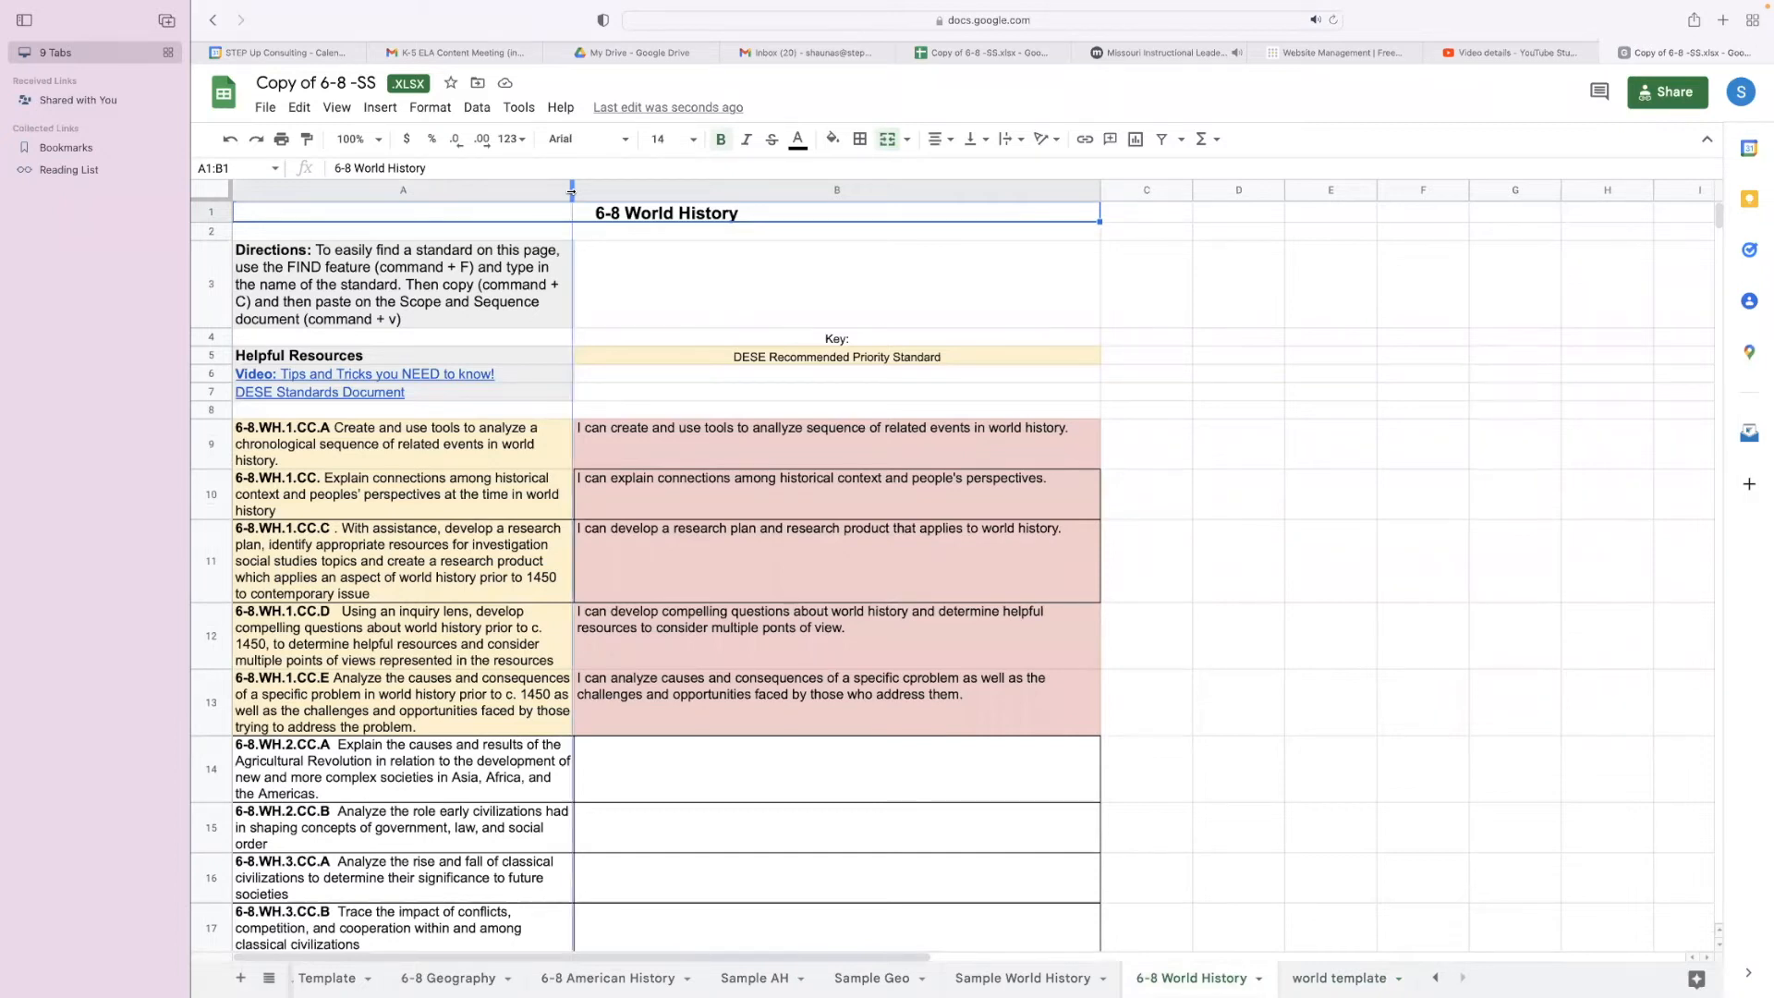
drag(572, 191, 651, 201)
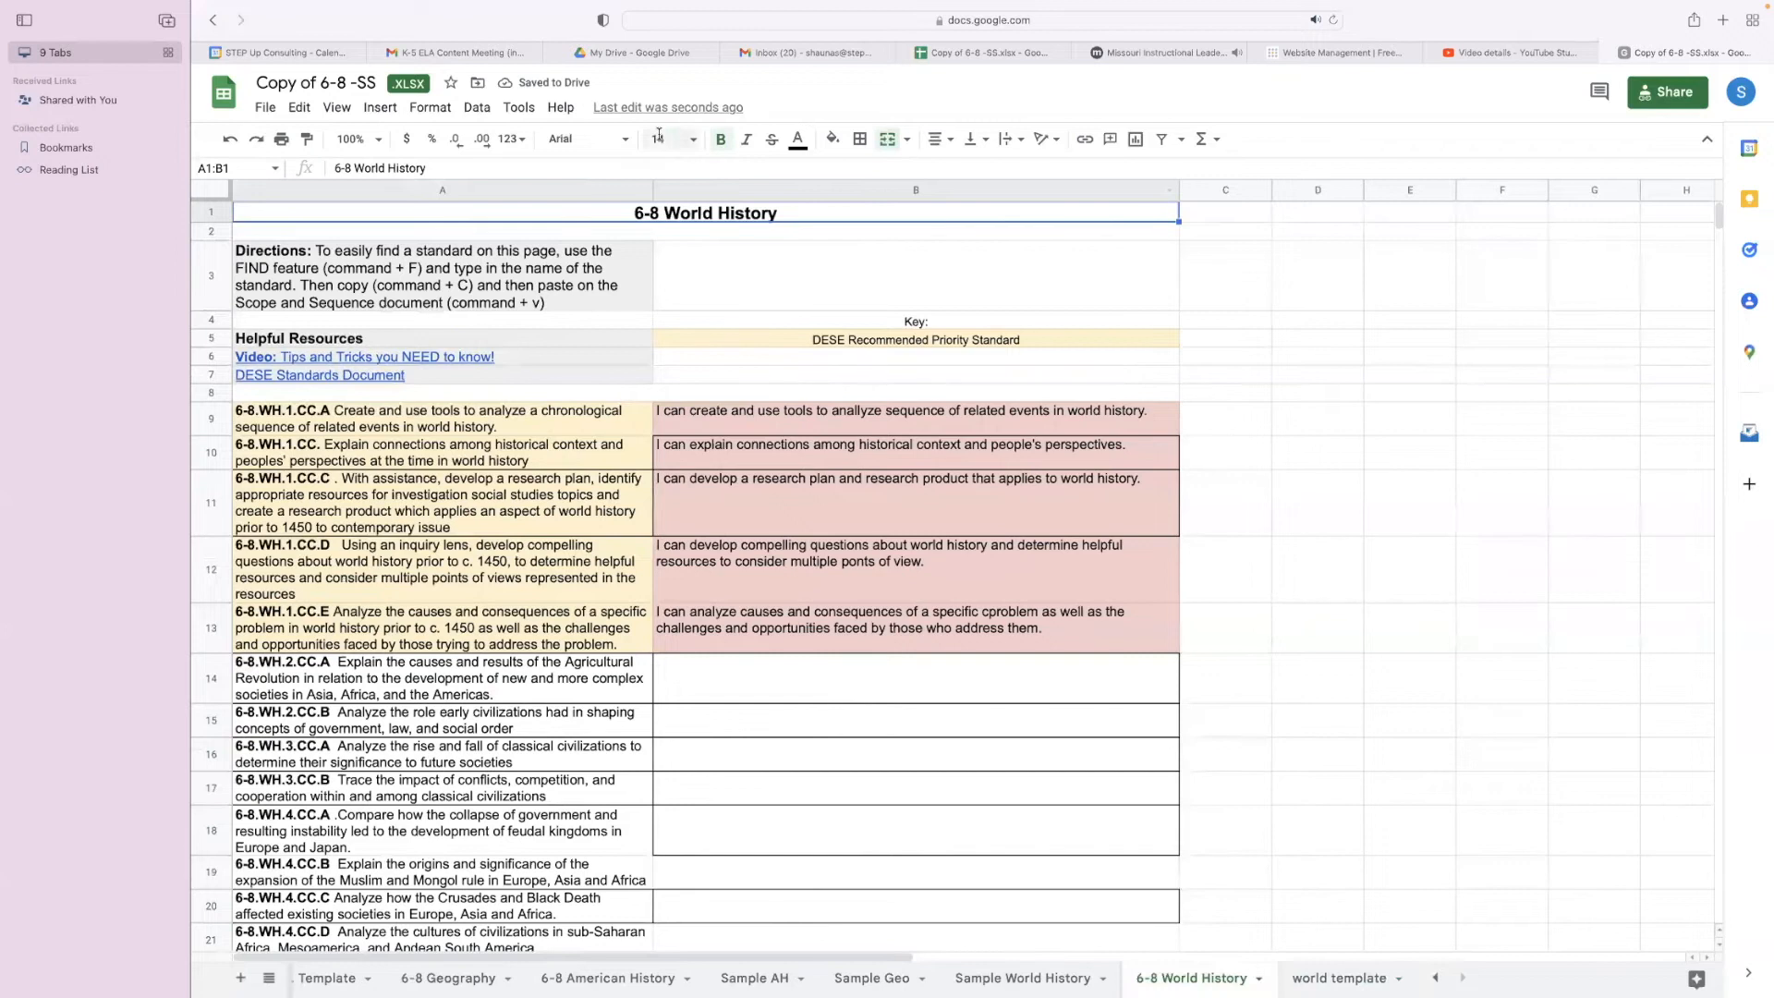
drag(652, 192, 714, 195)
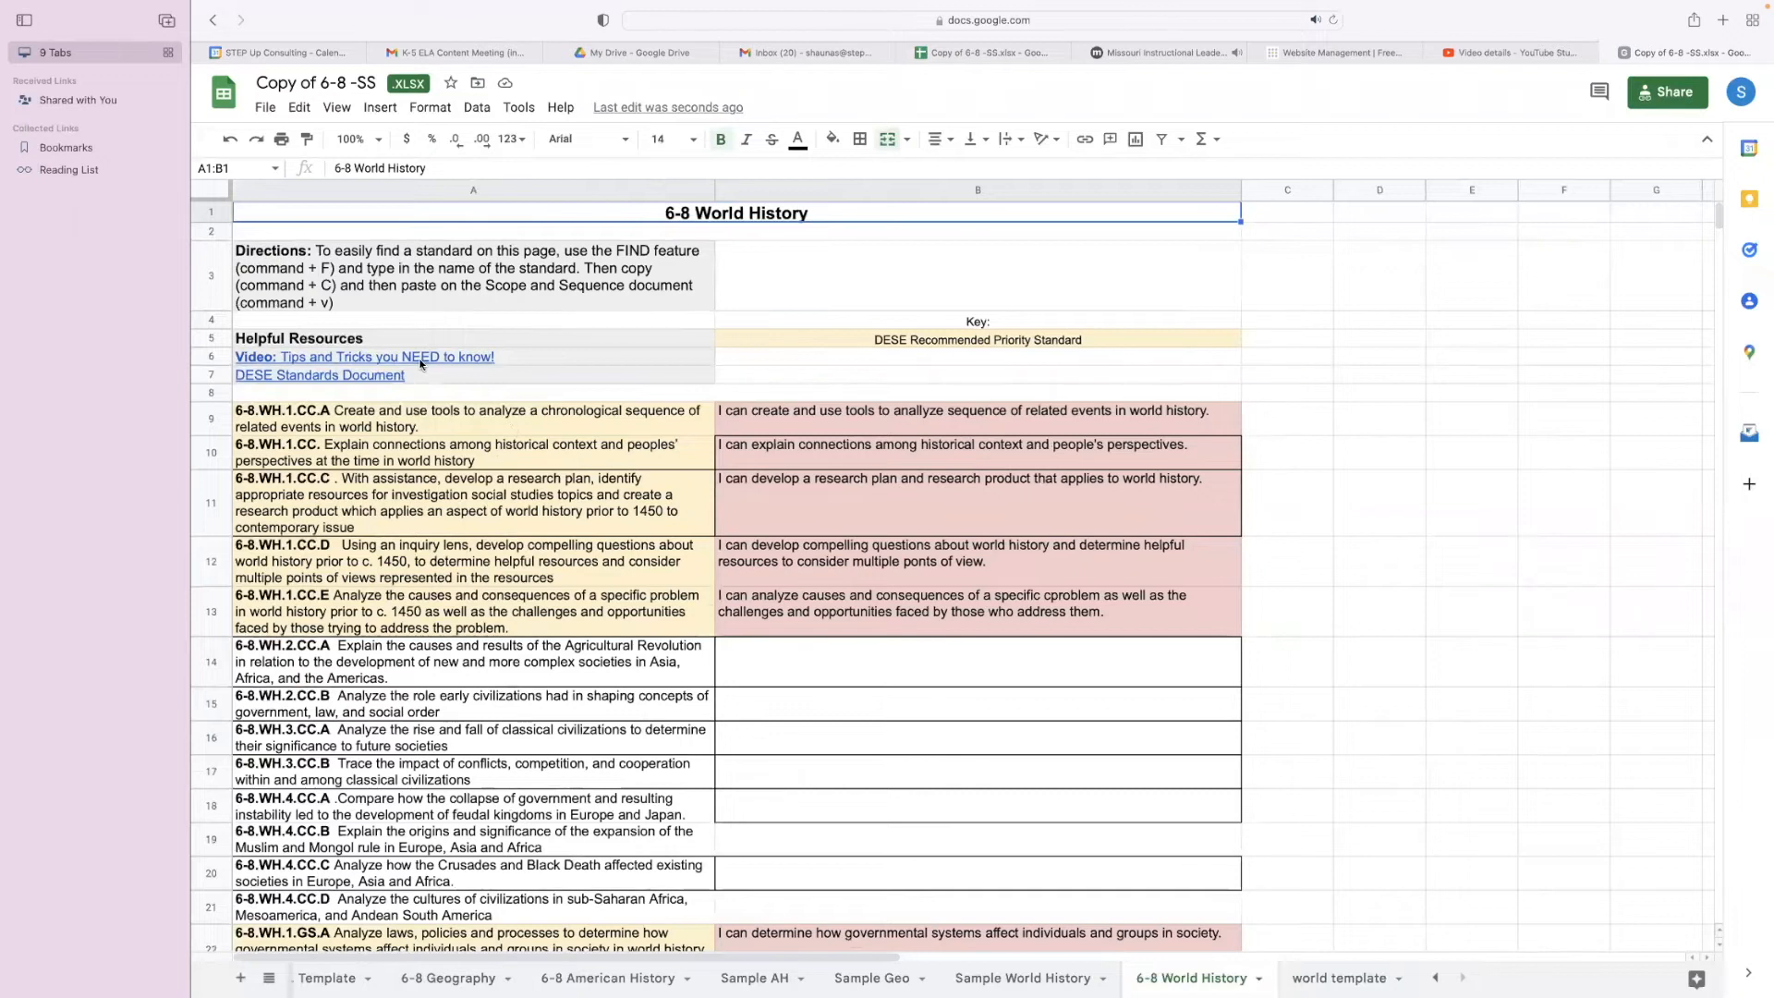
mouse_move(420, 364)
scroll(738, 747, down, 5)
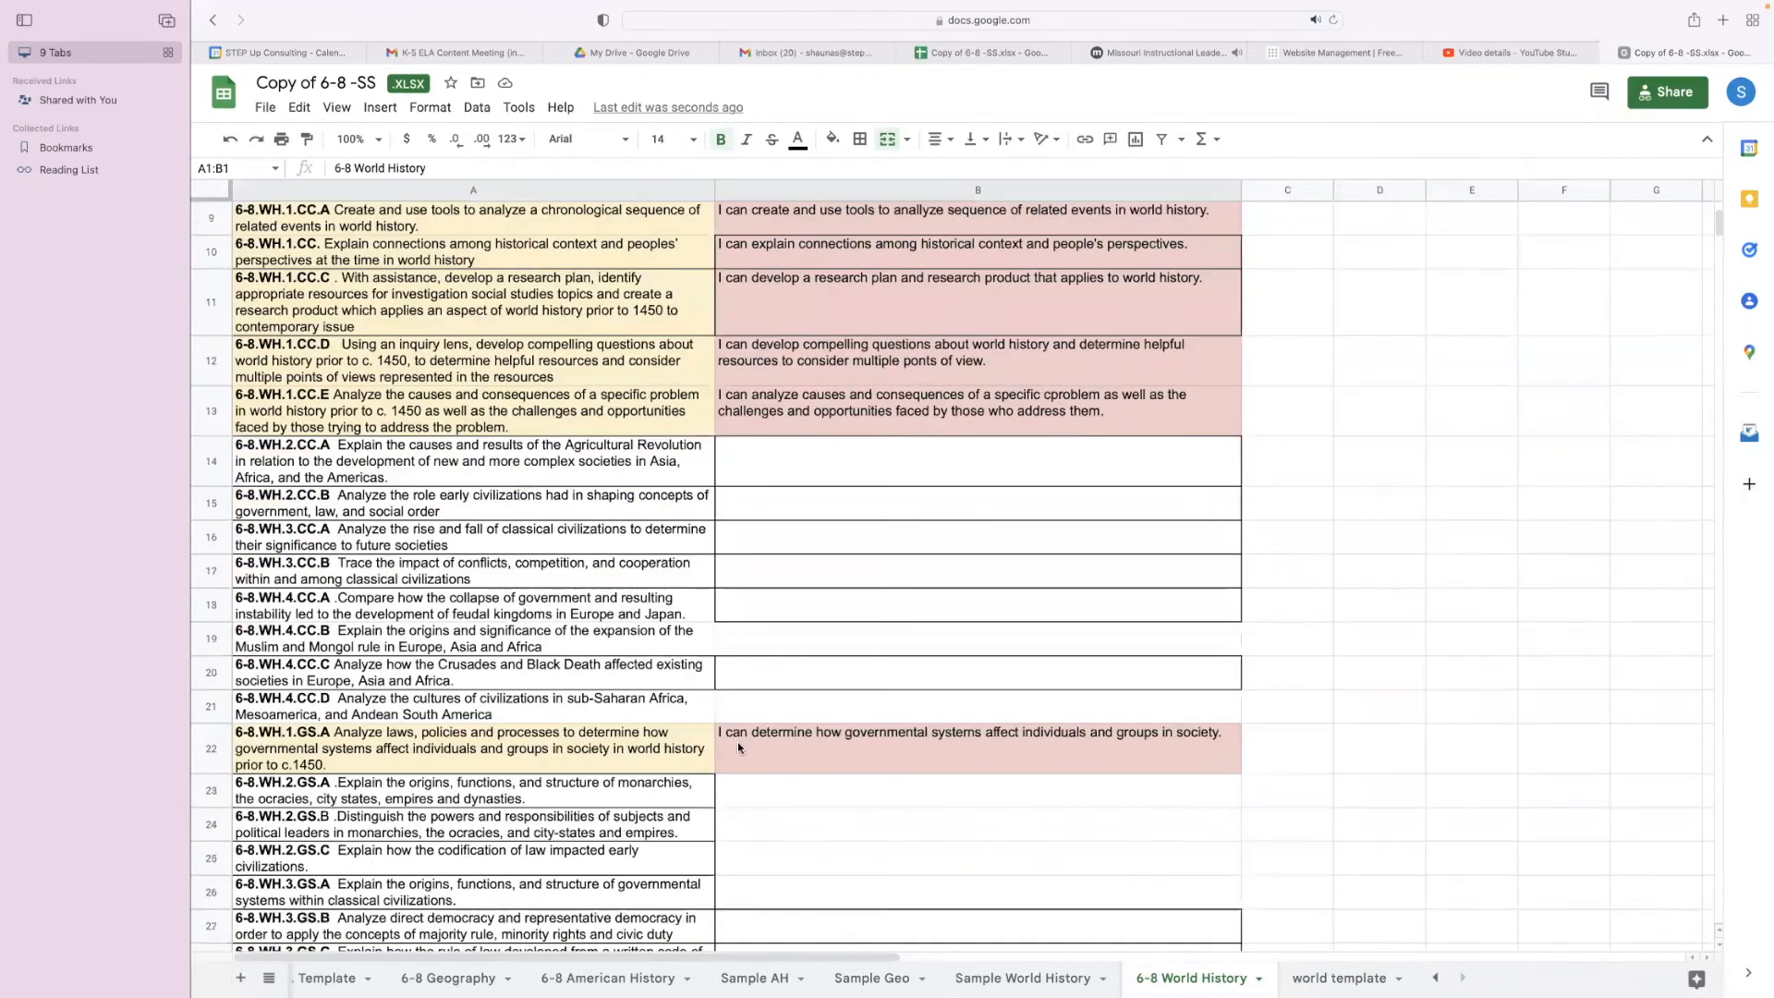
scroll(739, 747, up, 2)
scroll(737, 747, up, 2)
scroll(647, 647, down, 3)
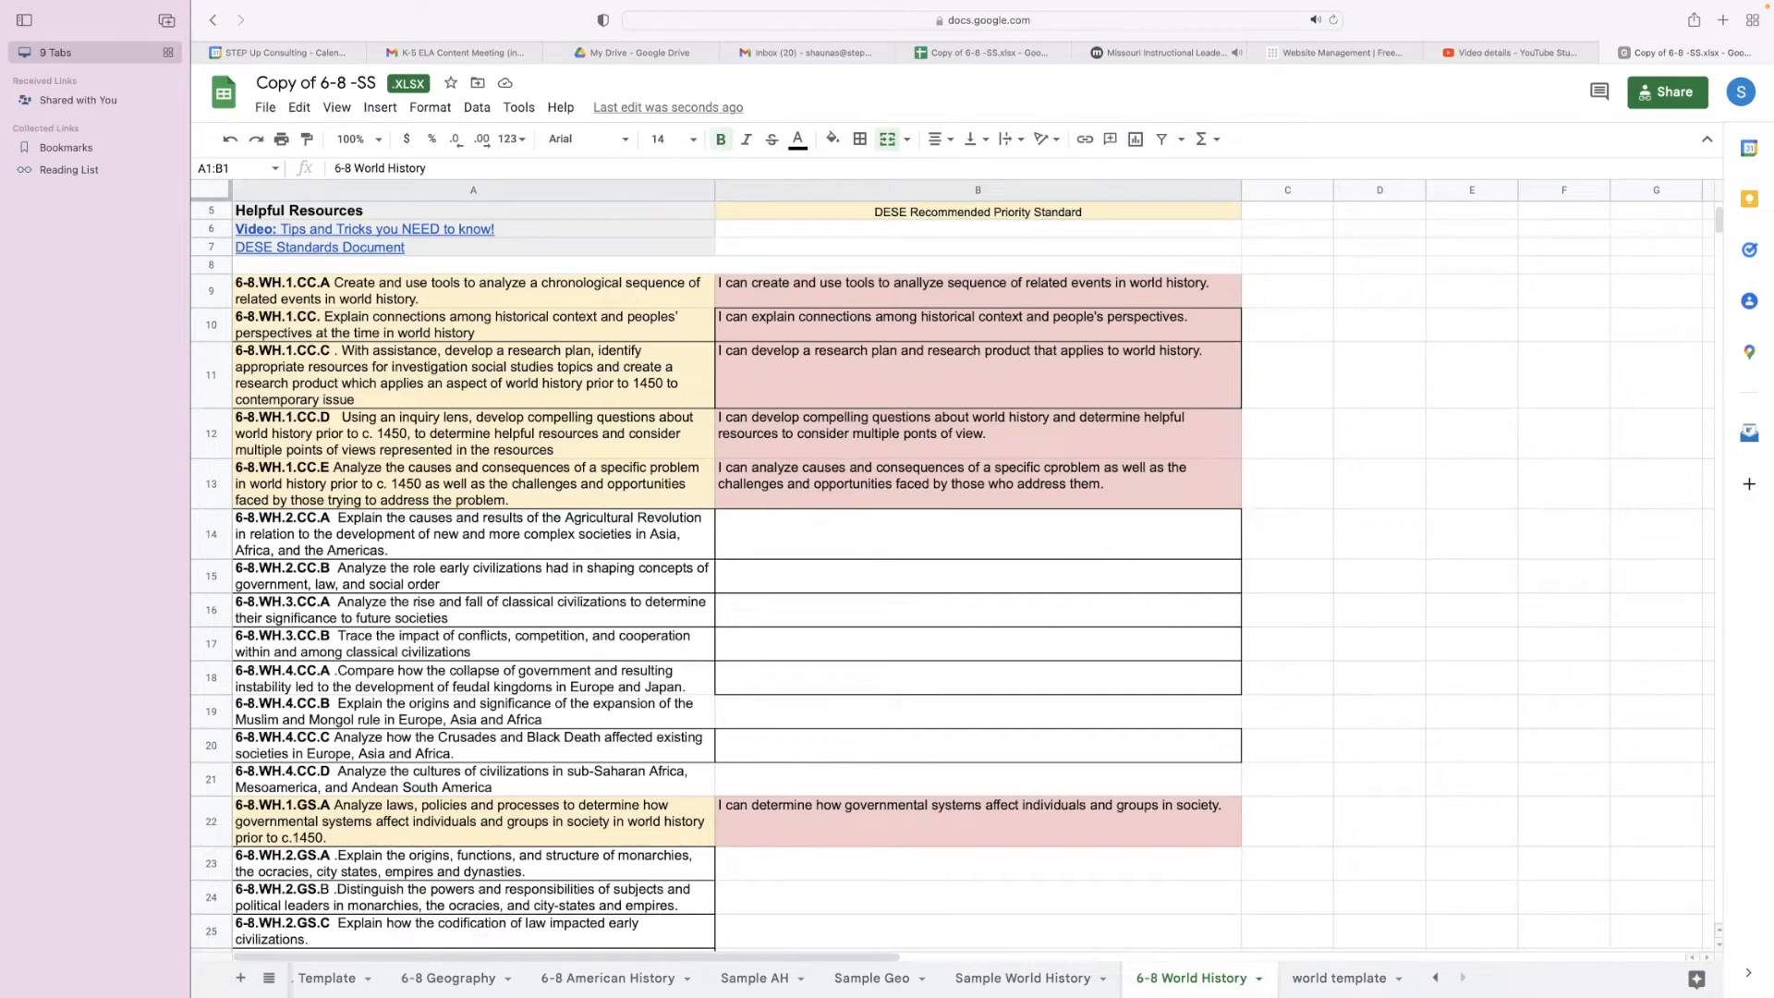
Step: In the world template sheet, replace the Unit 2: Rhyming/Poetry heading in B3 with "Early Humans"
click(1323, 969)
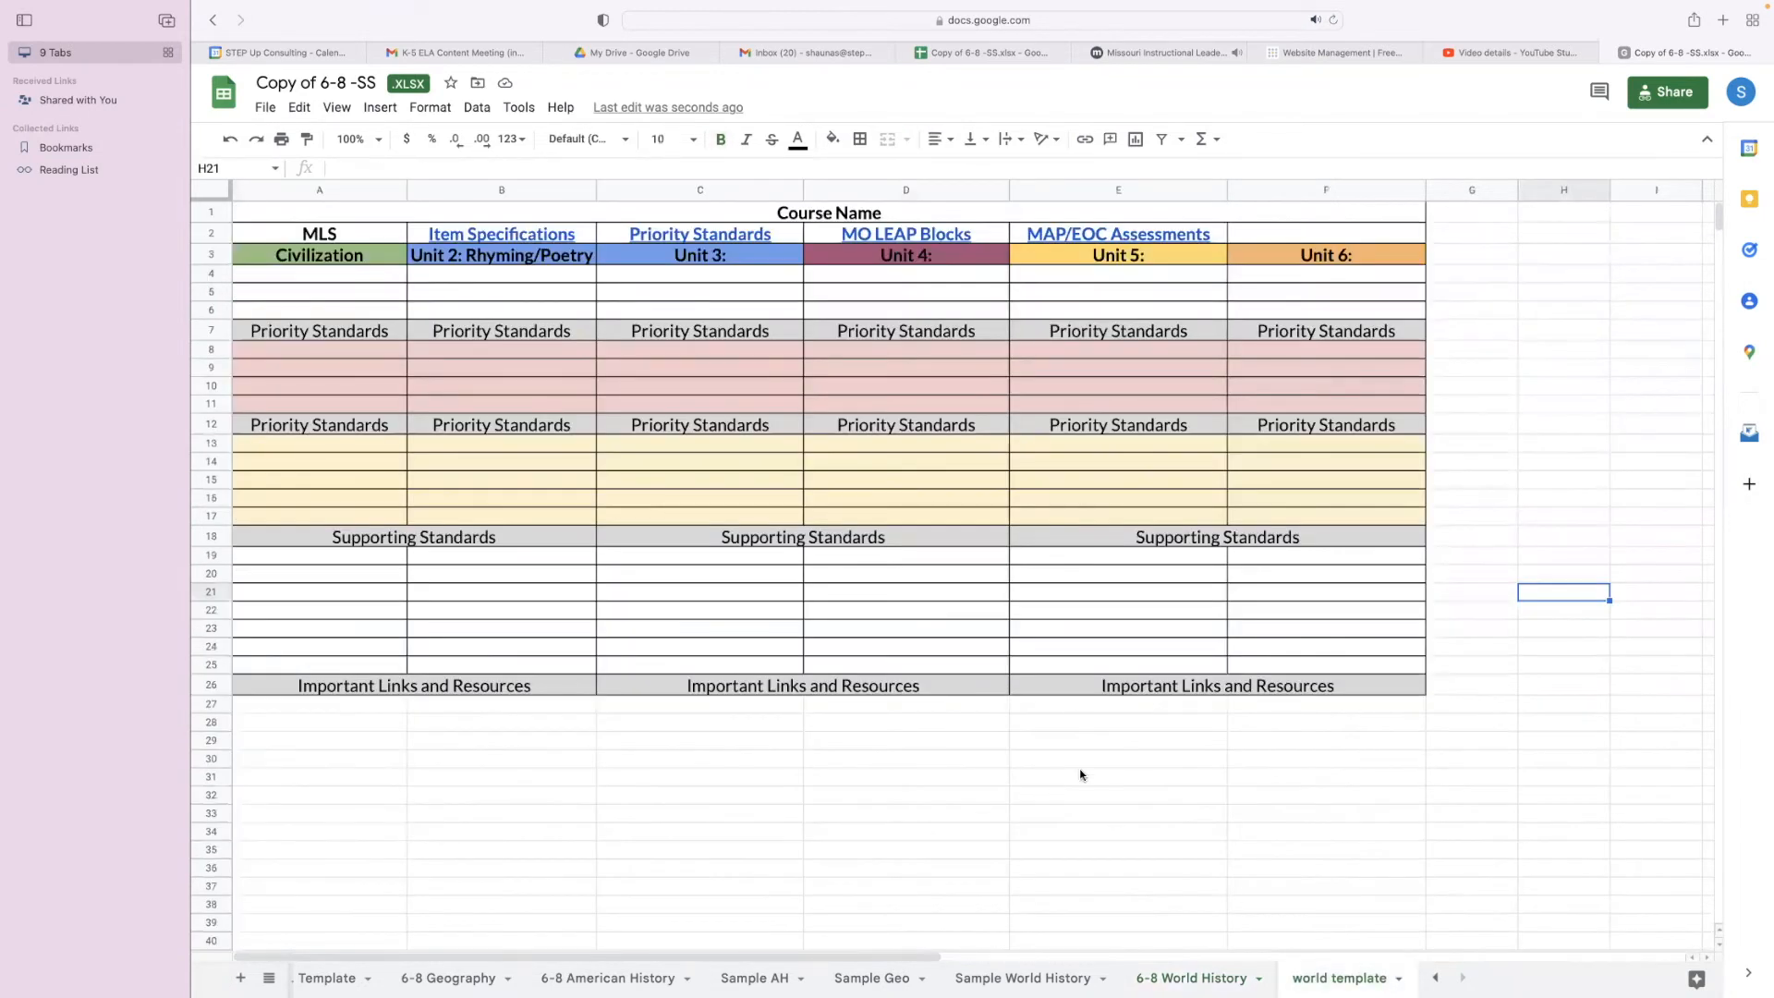
click(569, 257)
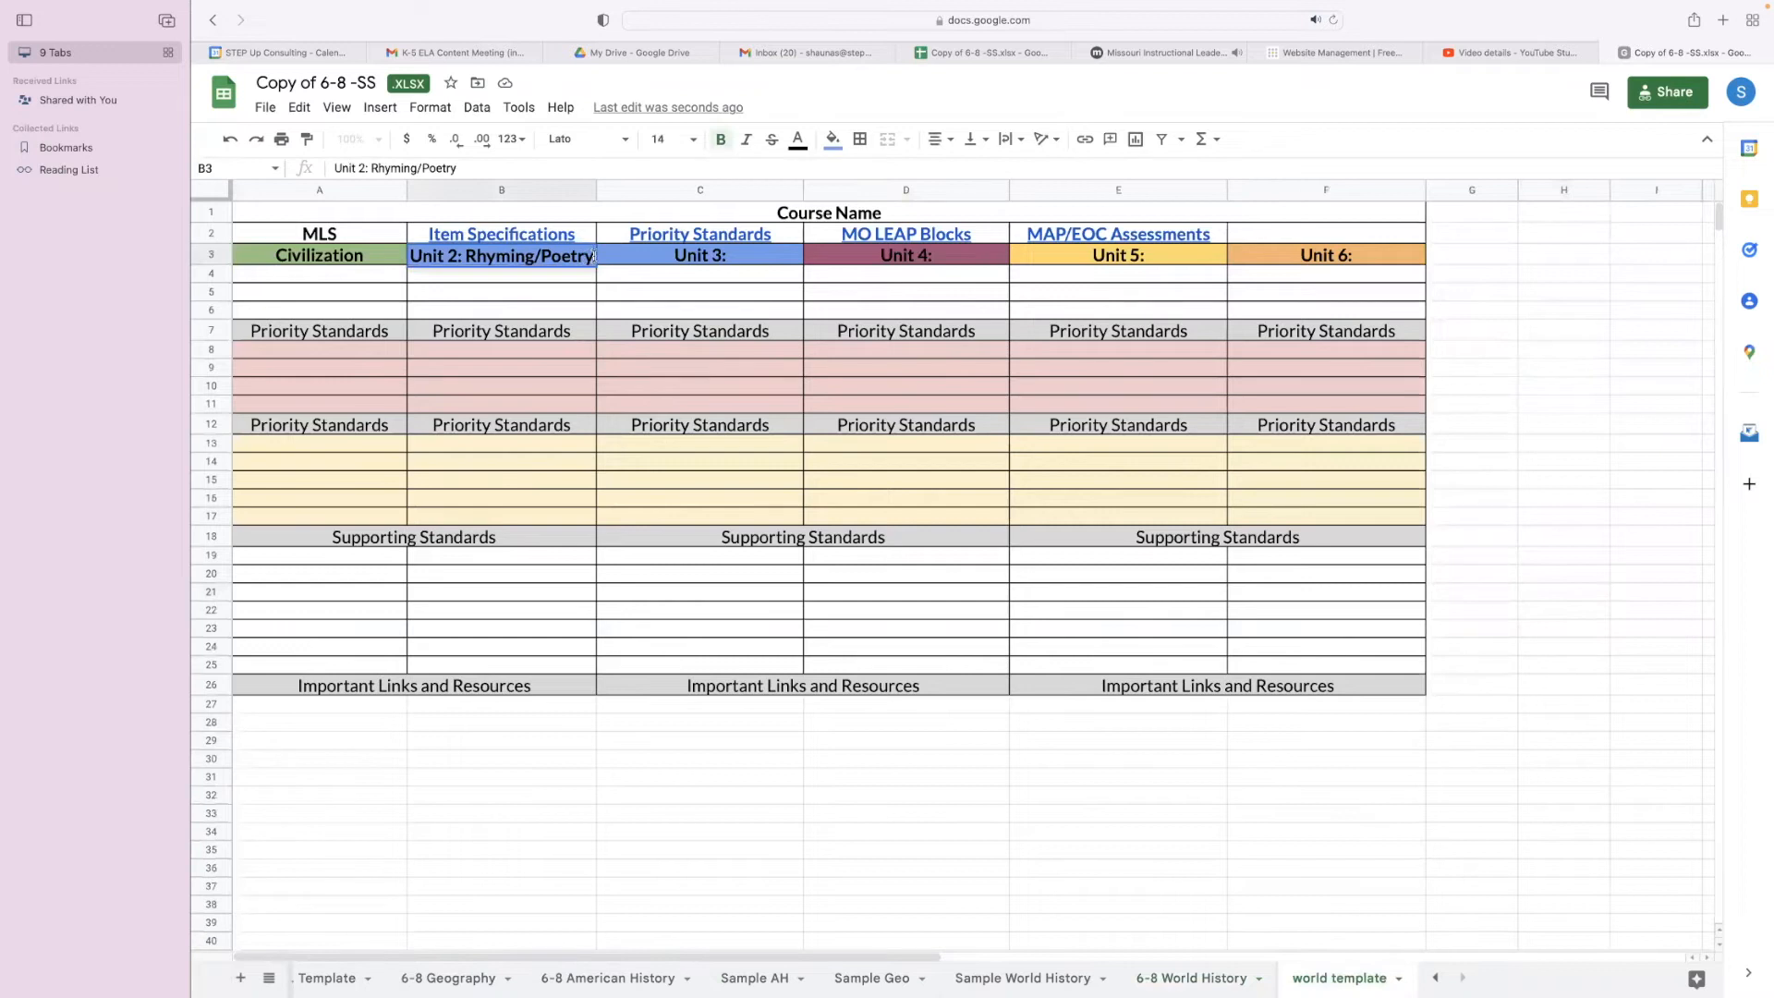
drag(522, 258, 472, 259)
text(R)
key(BackSpace)
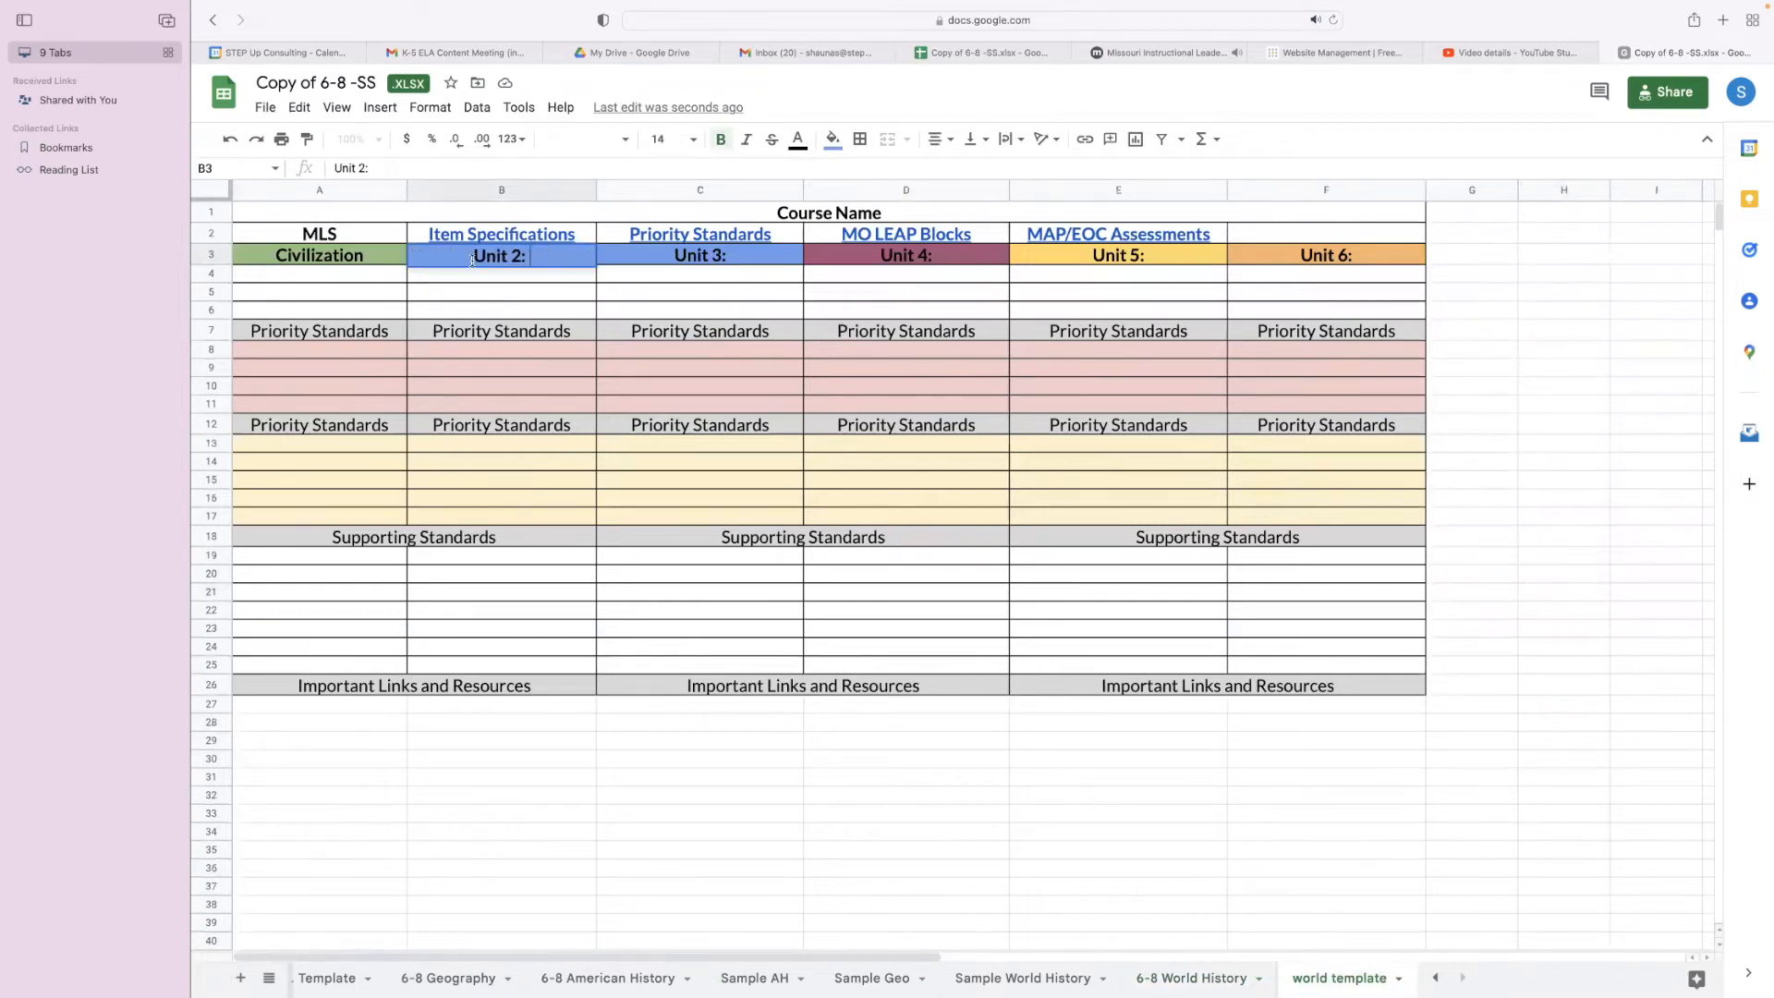
click(357, 255)
double_click(545, 255)
key(BackSpace)
key(BackSpace)
key(BackSpace)
key(BackSpace)
key(BackSpace)
key(BackSpace)
key(BackSpace)
text(Early Humans)
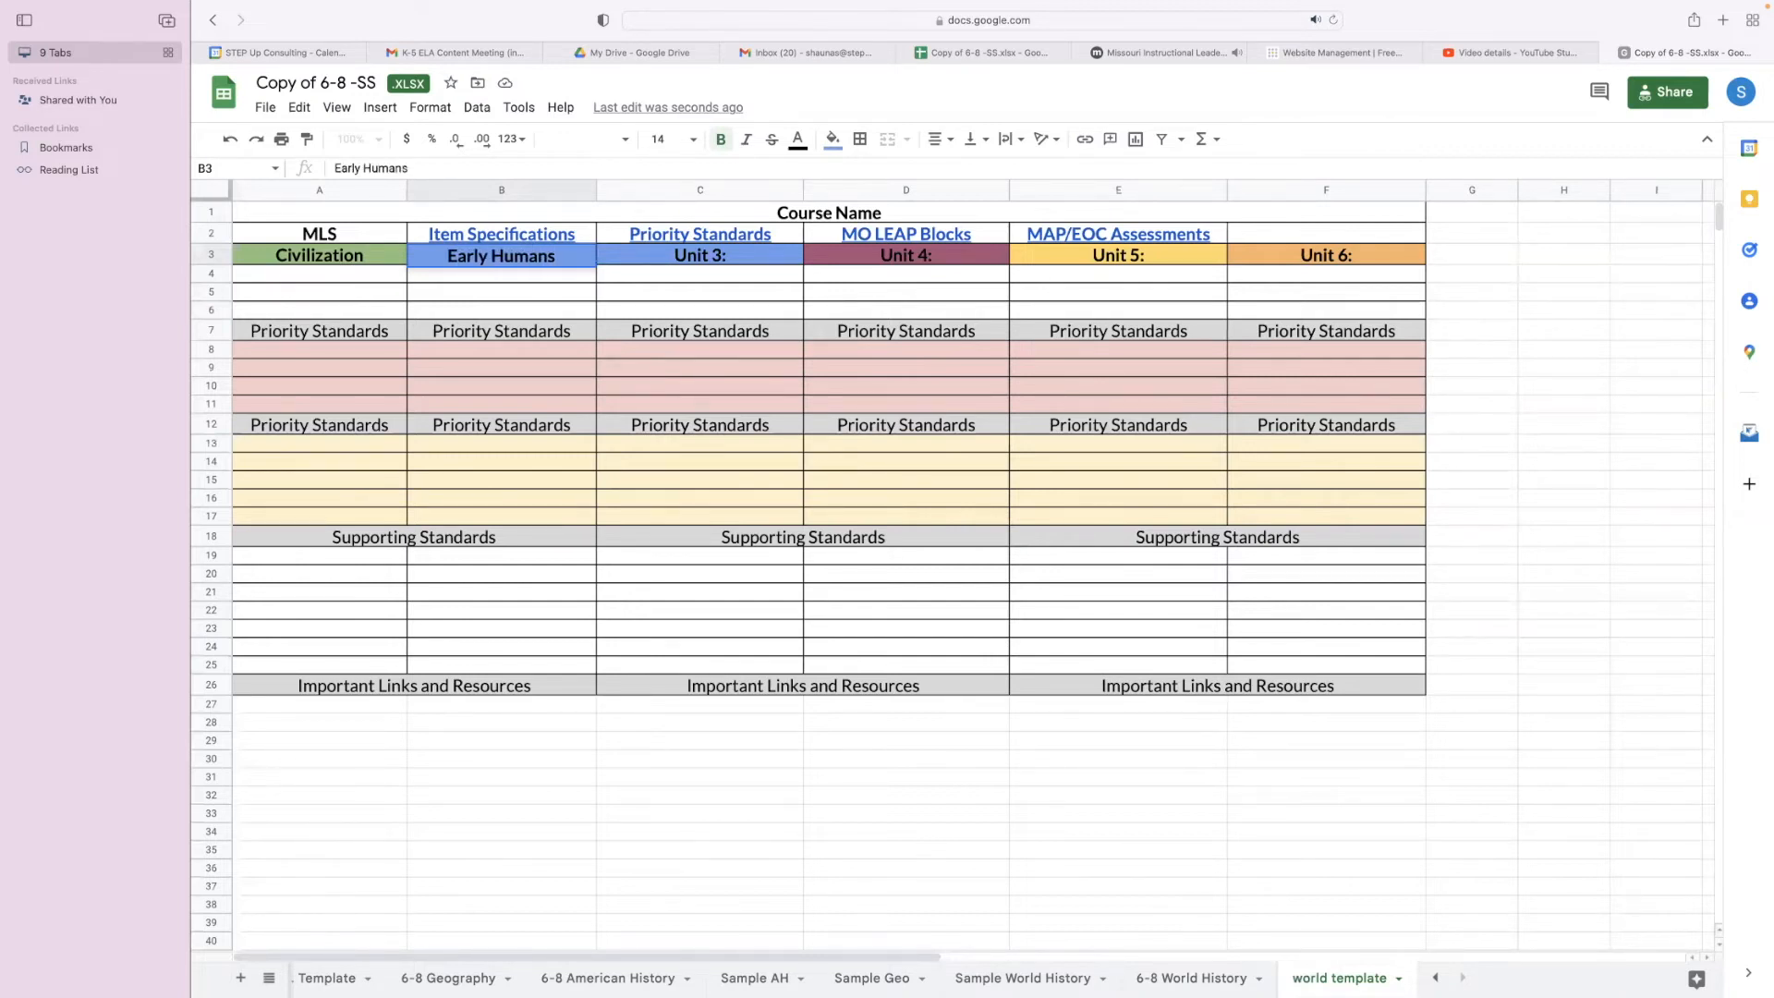
Step: Replace the Unit 3 heading in C3 with "Reconstruction"
click(746, 257)
double_click(747, 257)
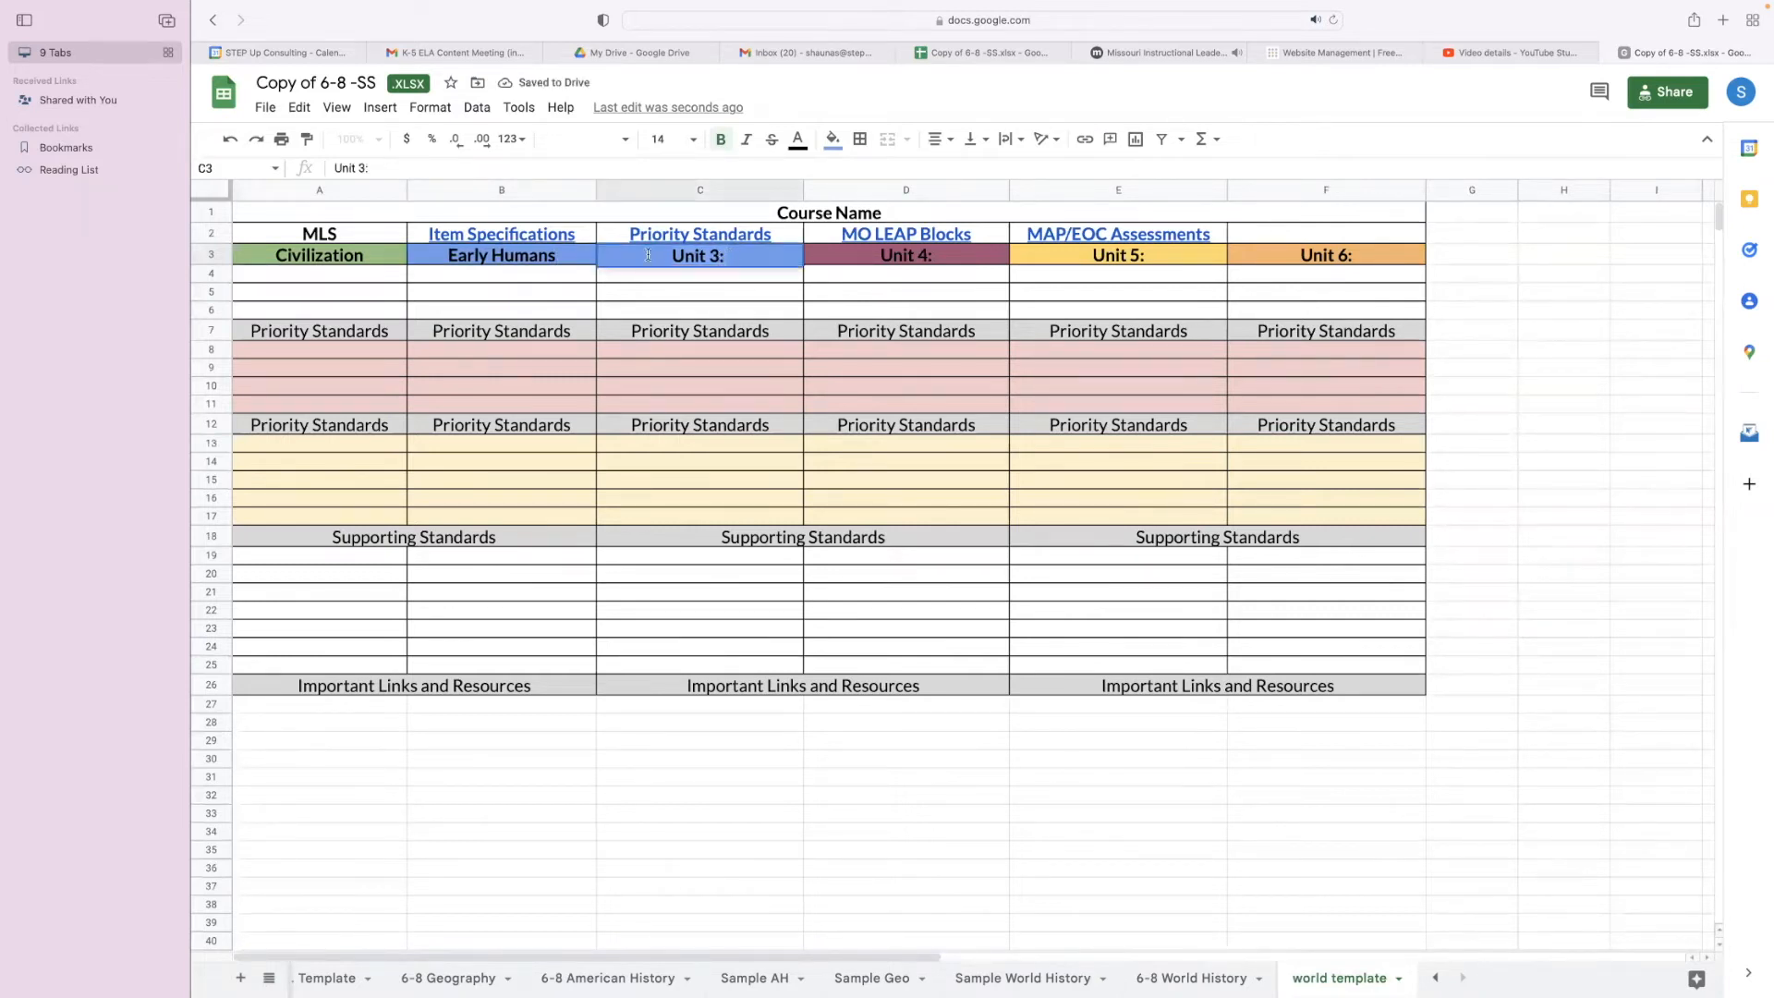
key(super+a)
text(Reconstruction)
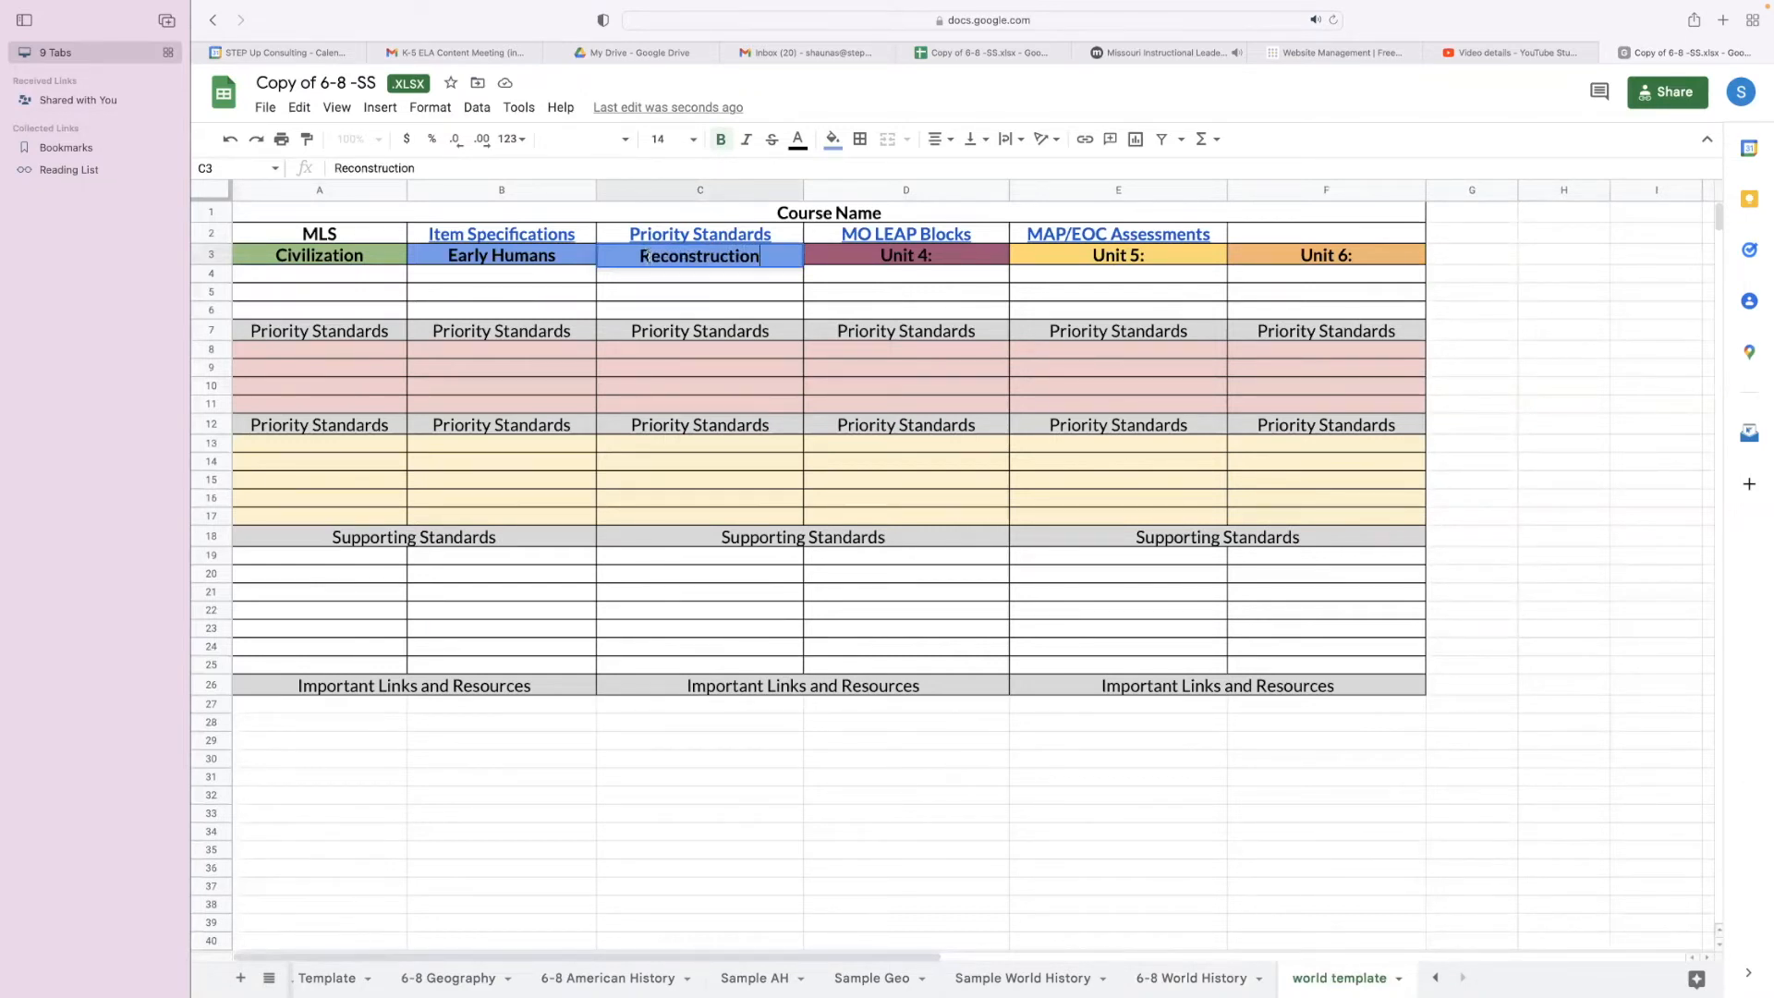
click(338, 279)
click(553, 255)
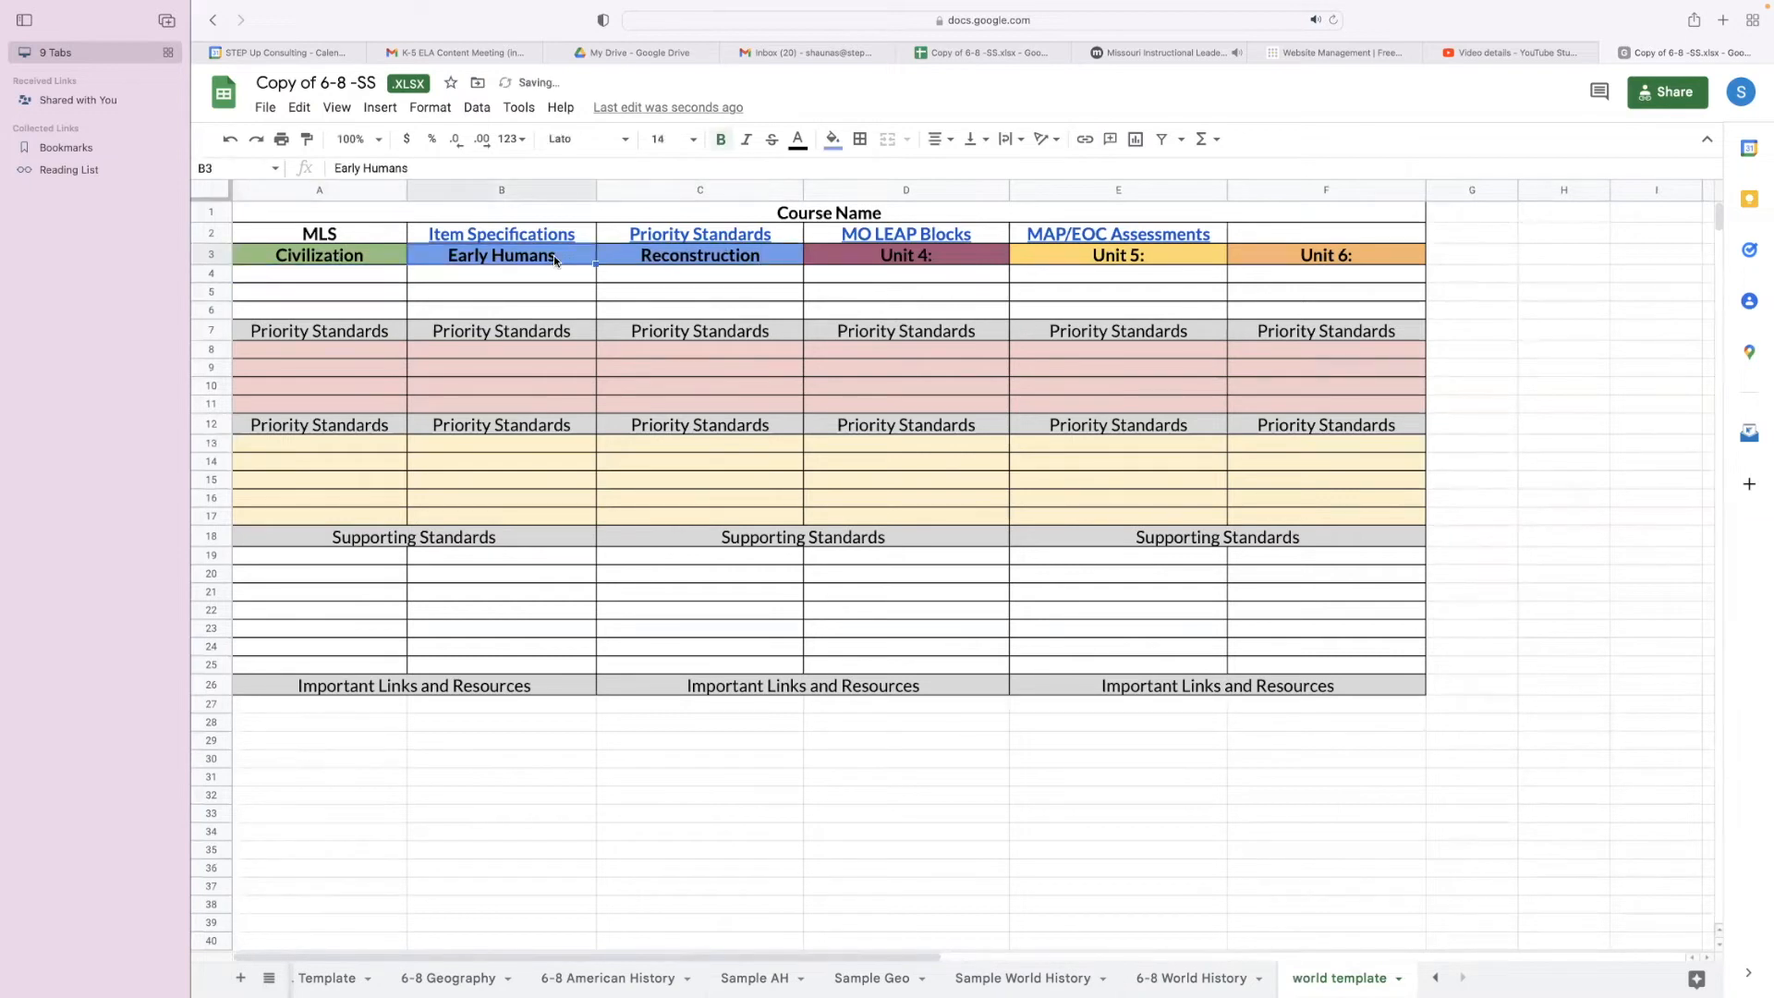
click(699, 256)
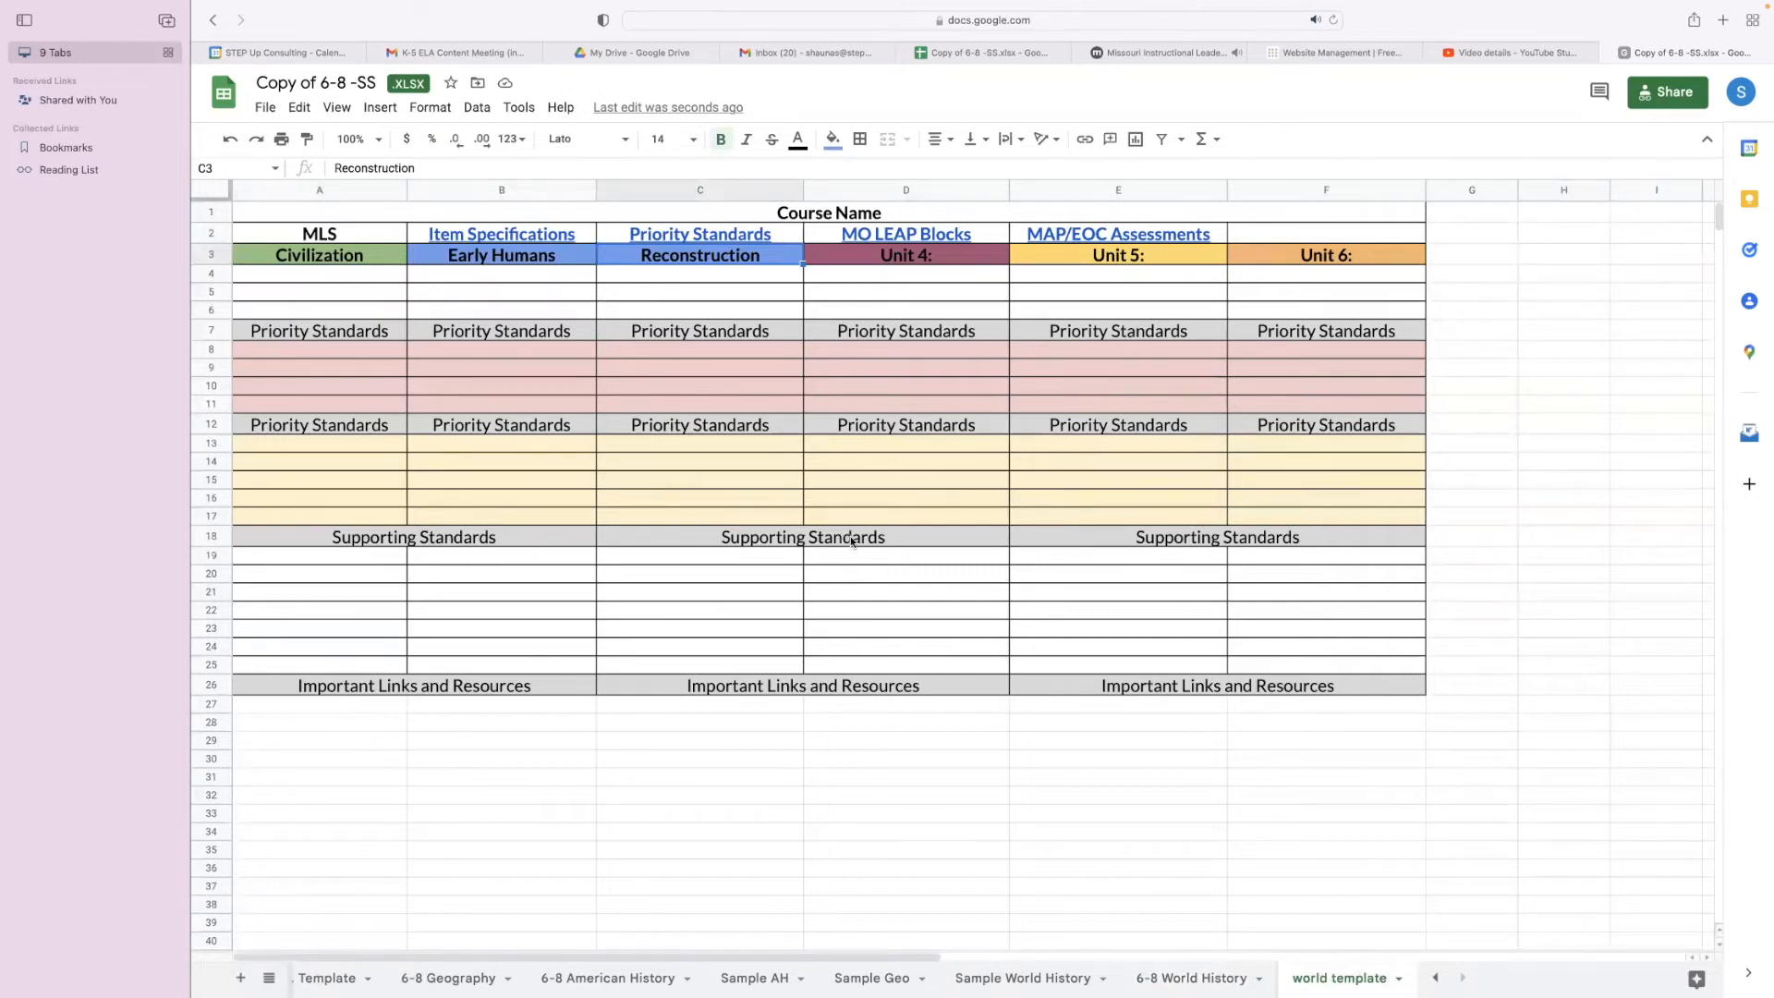
Step: Find standard 6-8.WH.2.PC.B on Judaism, Hinduism, and Buddhism in the 6-8 World History sheet and copy its cell A52
click(1201, 978)
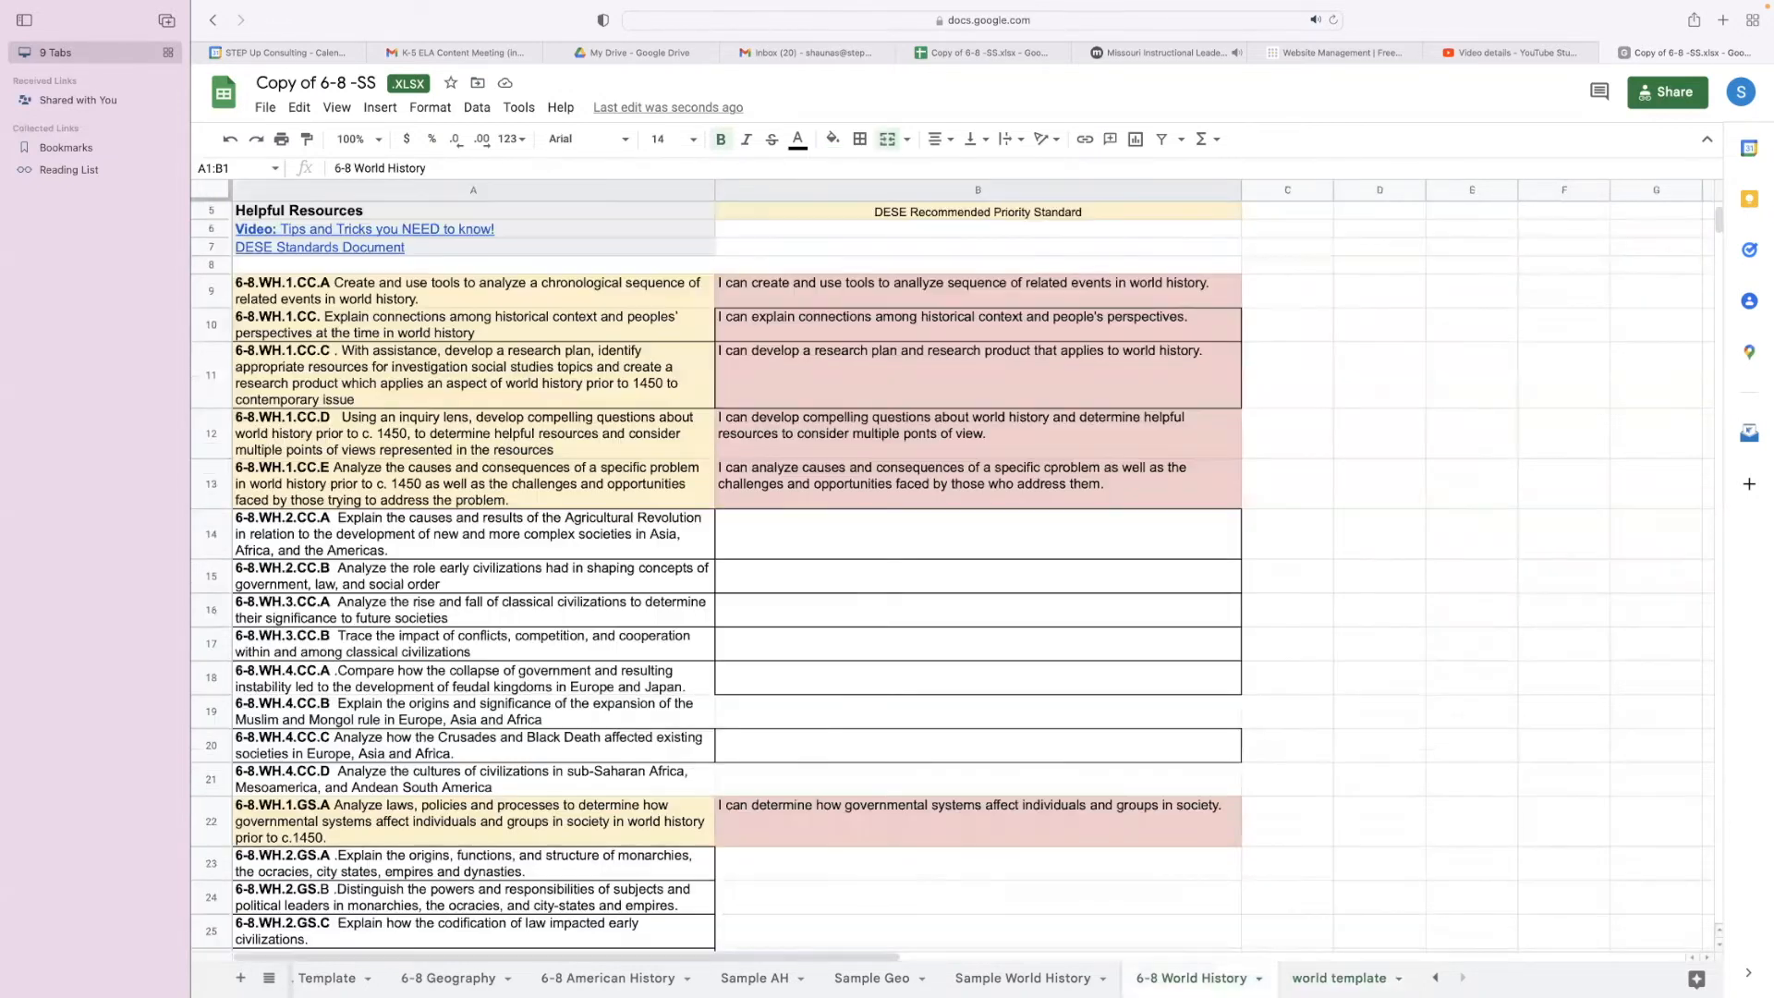
click(1337, 978)
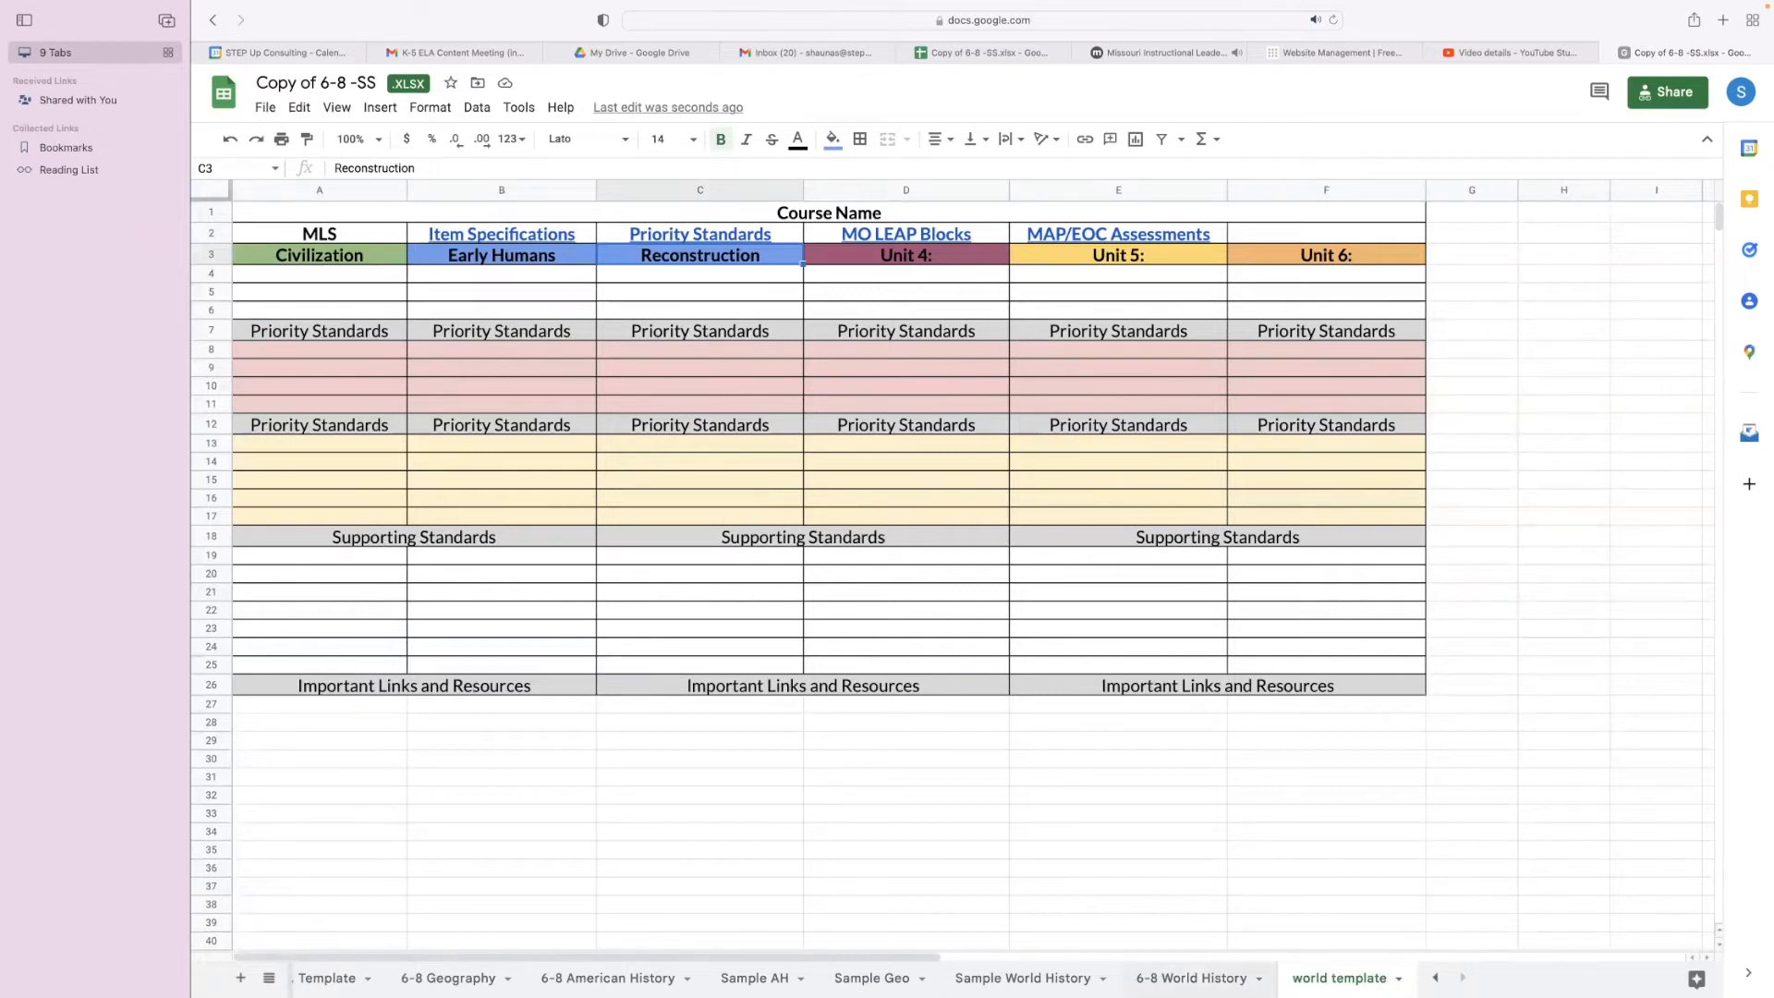
click(1192, 977)
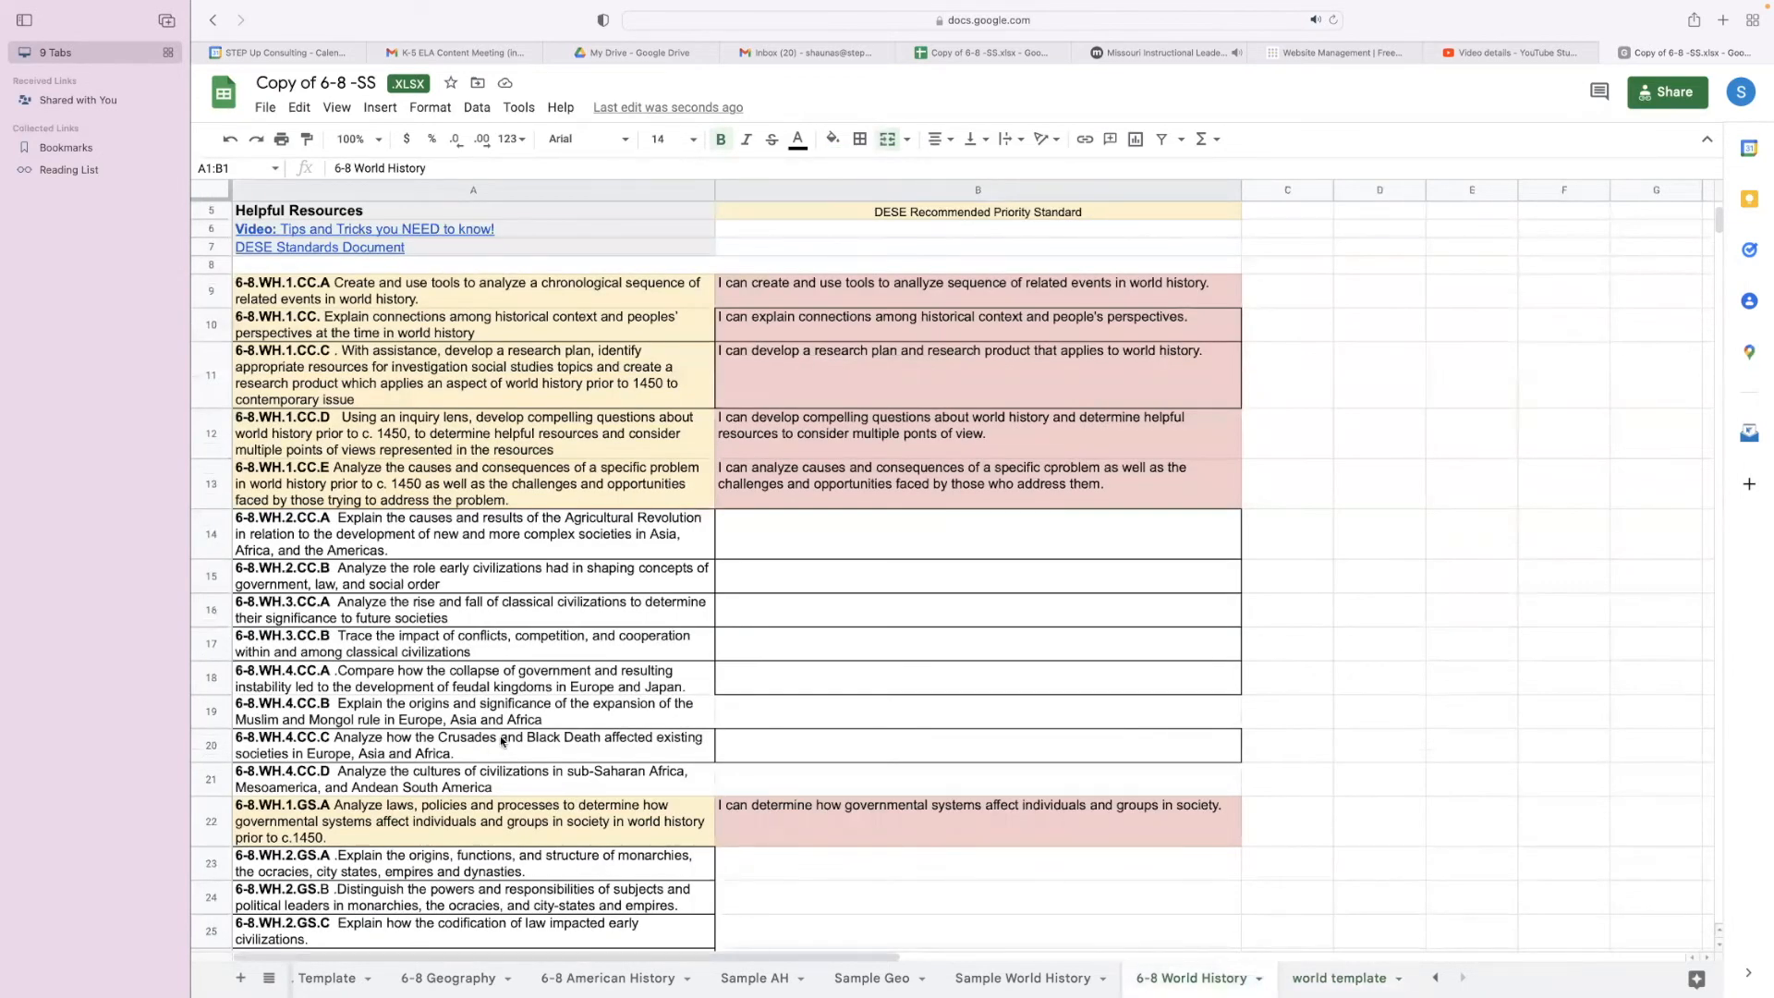
scroll(482, 723, down, 5)
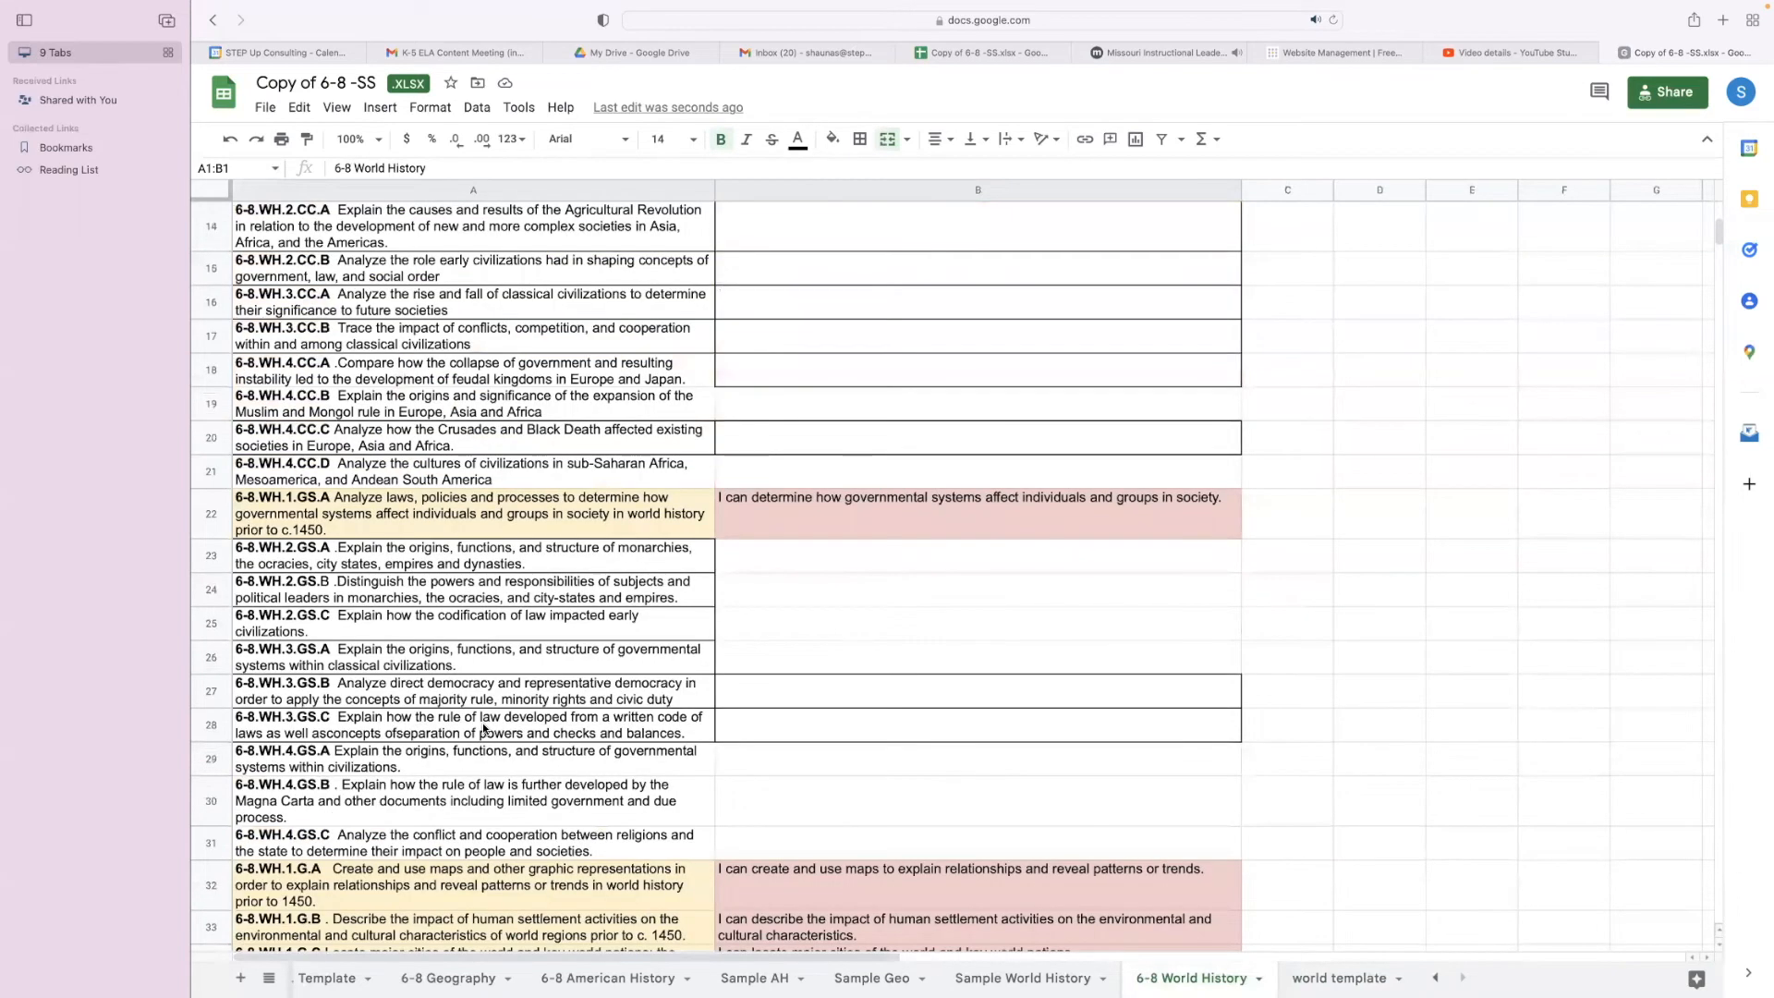
scroll(482, 729, down, 3)
scroll(482, 729, down, 5)
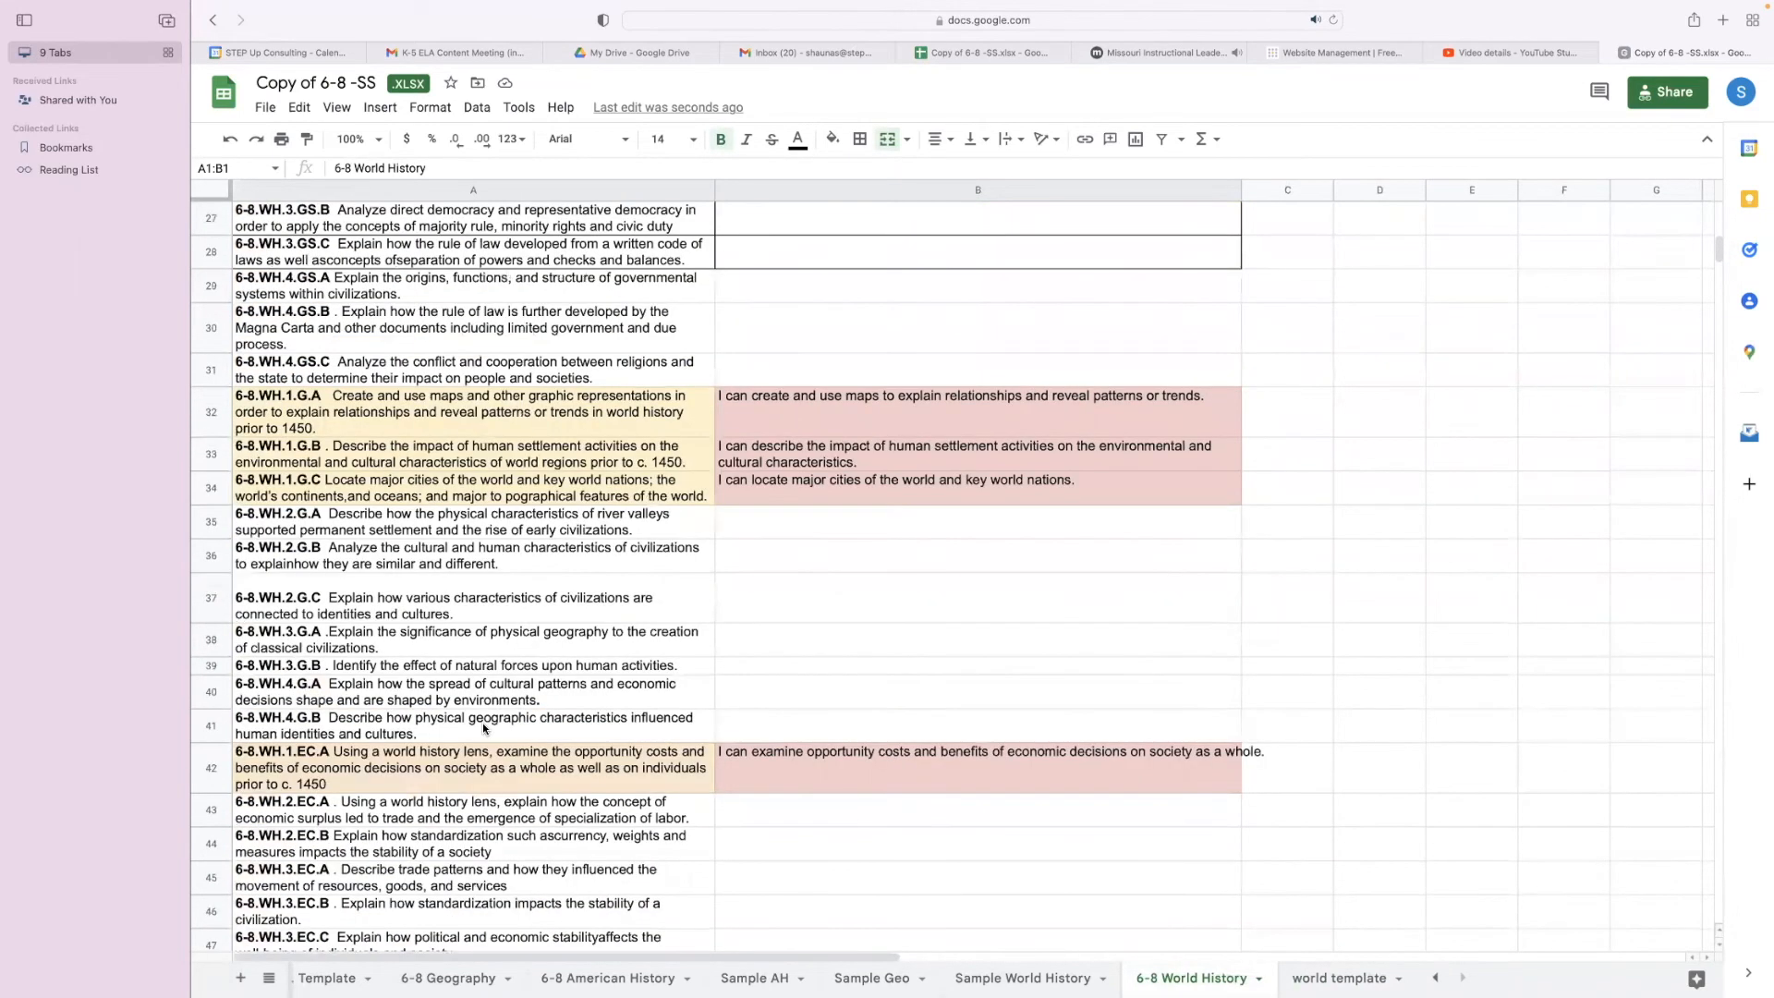
scroll(482, 729, down, 4)
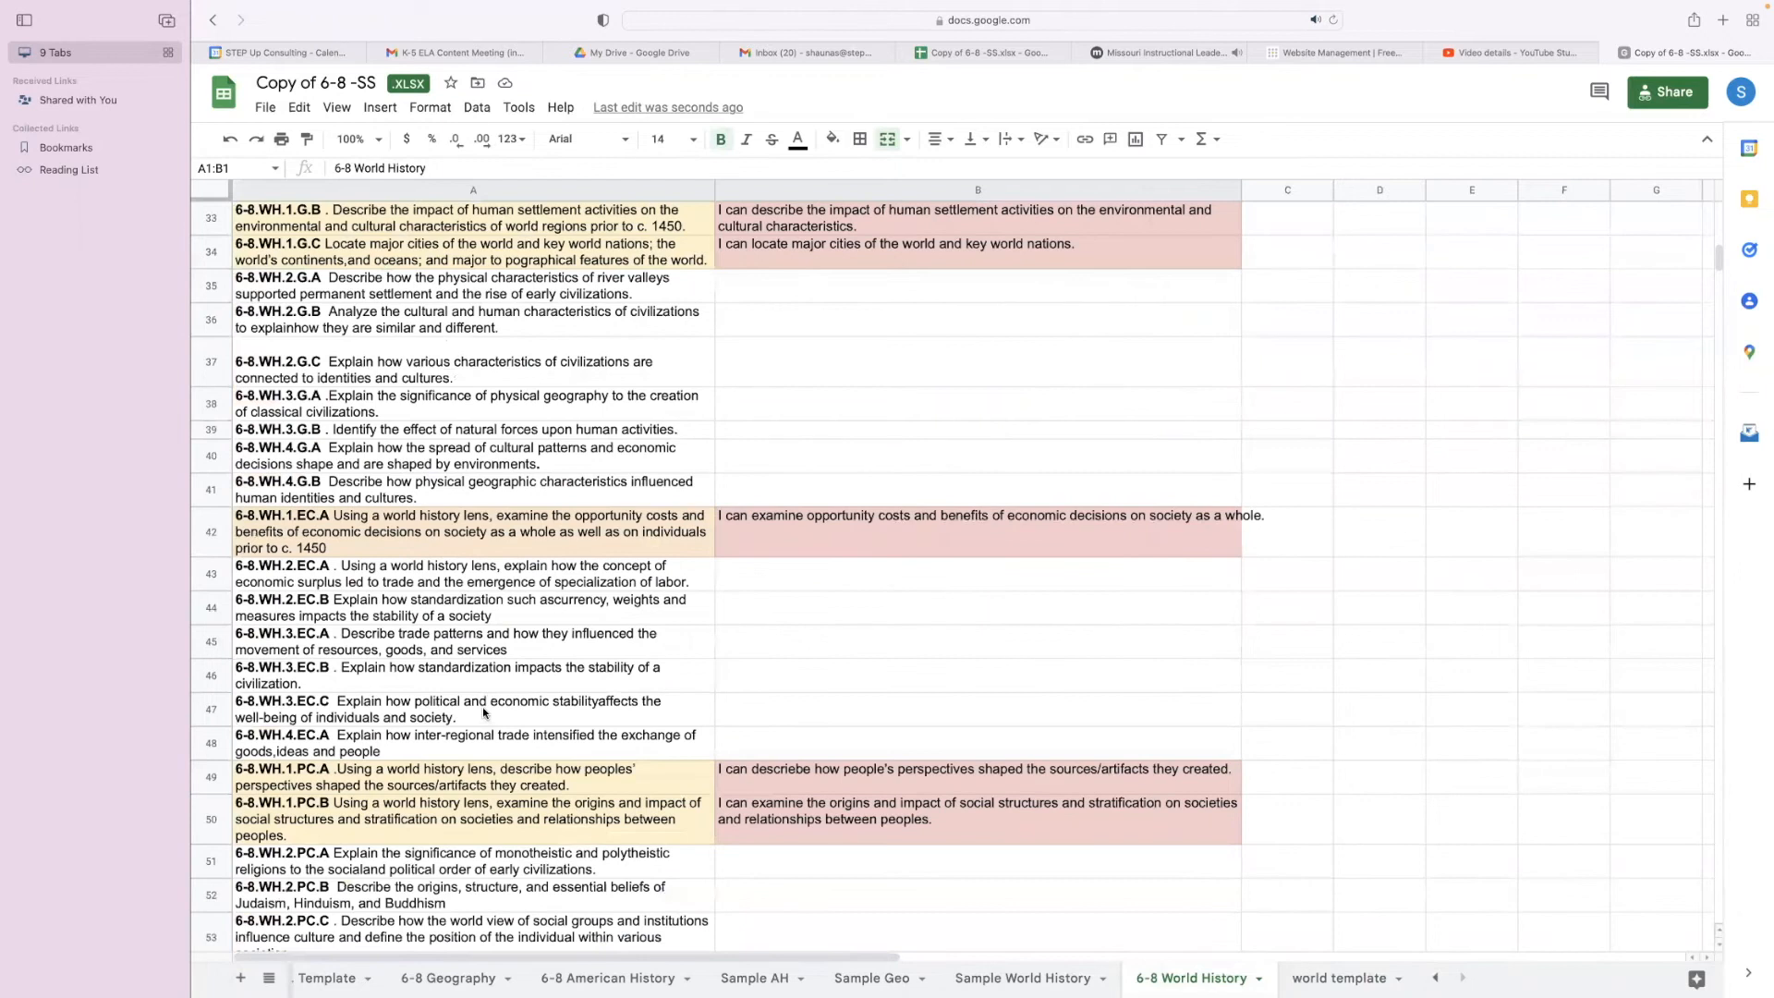
scroll(502, 714, down, 2)
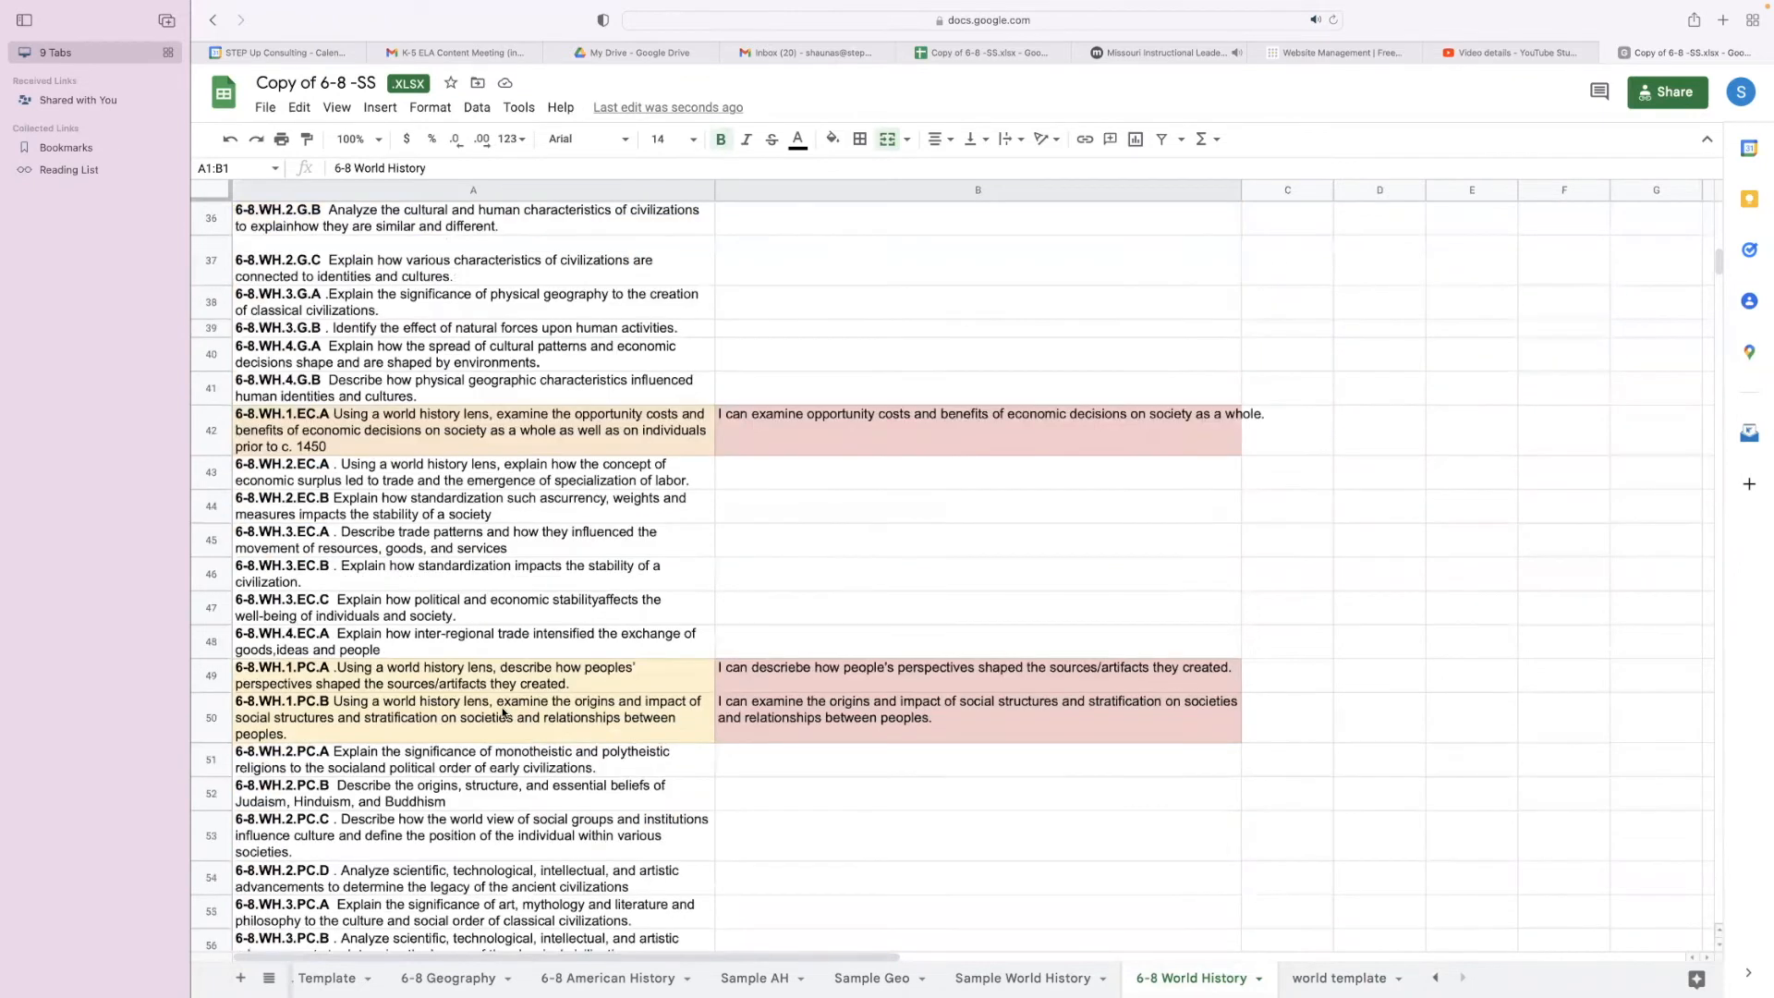
scroll(502, 713, down, 1)
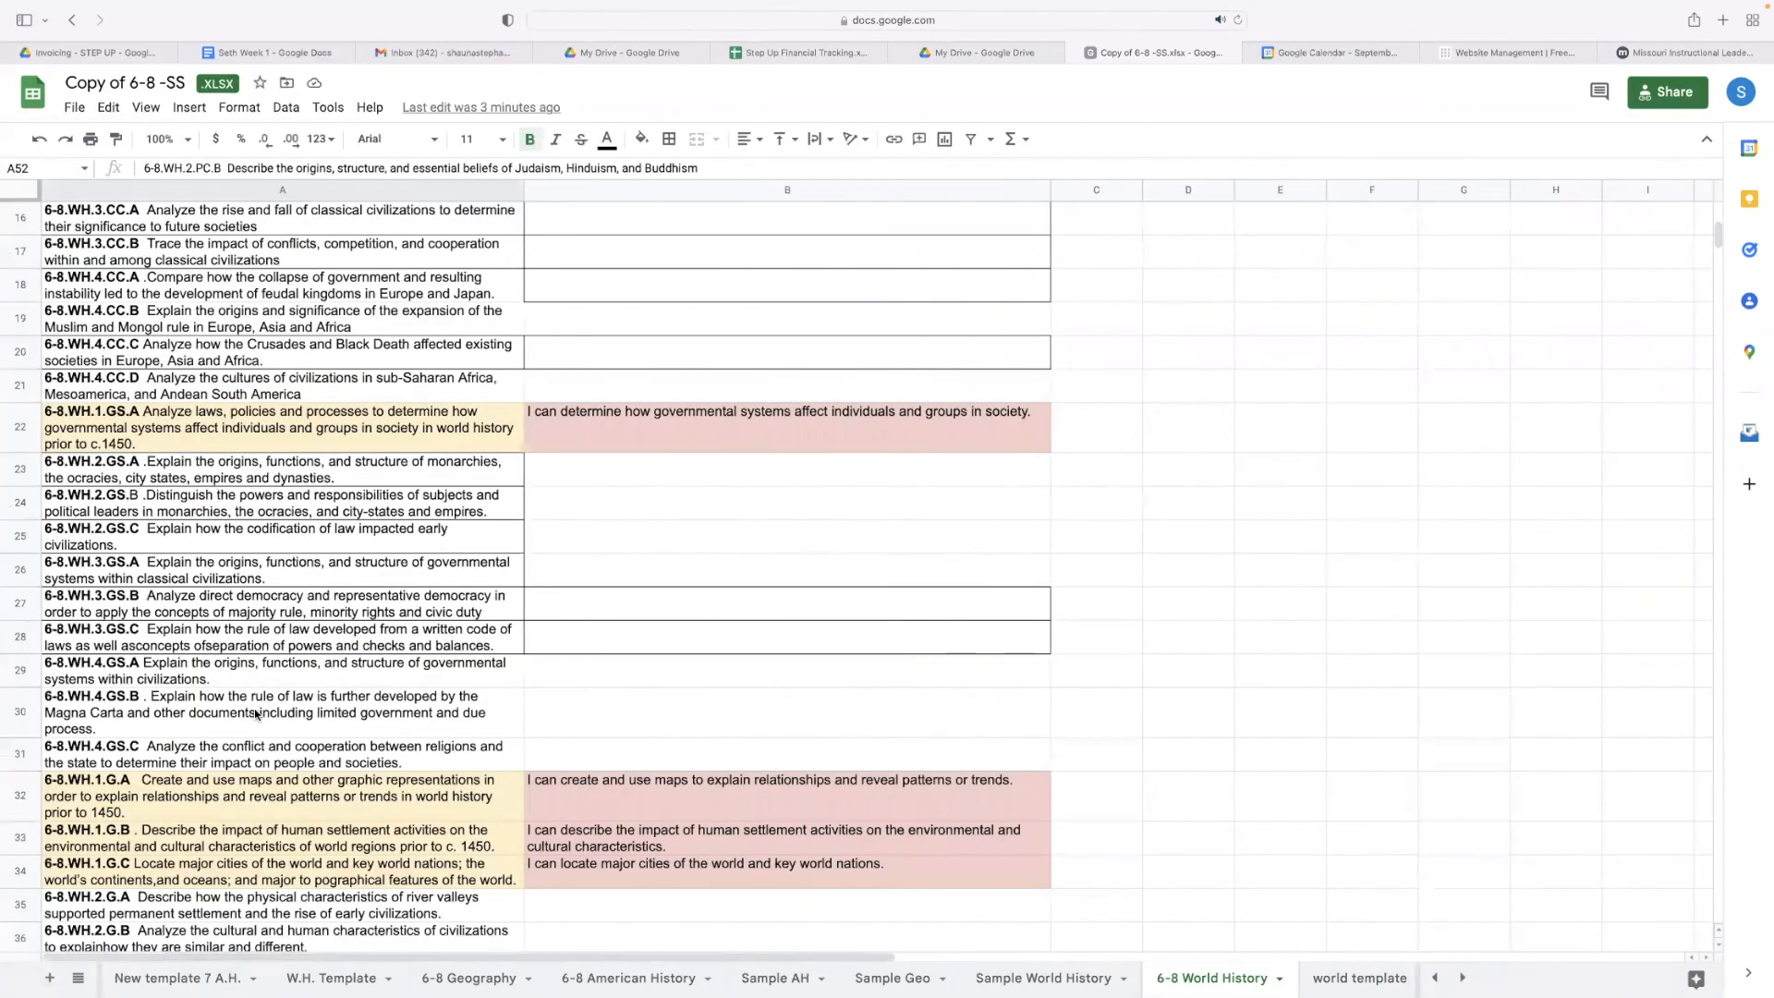
scroll(256, 714, down, 2)
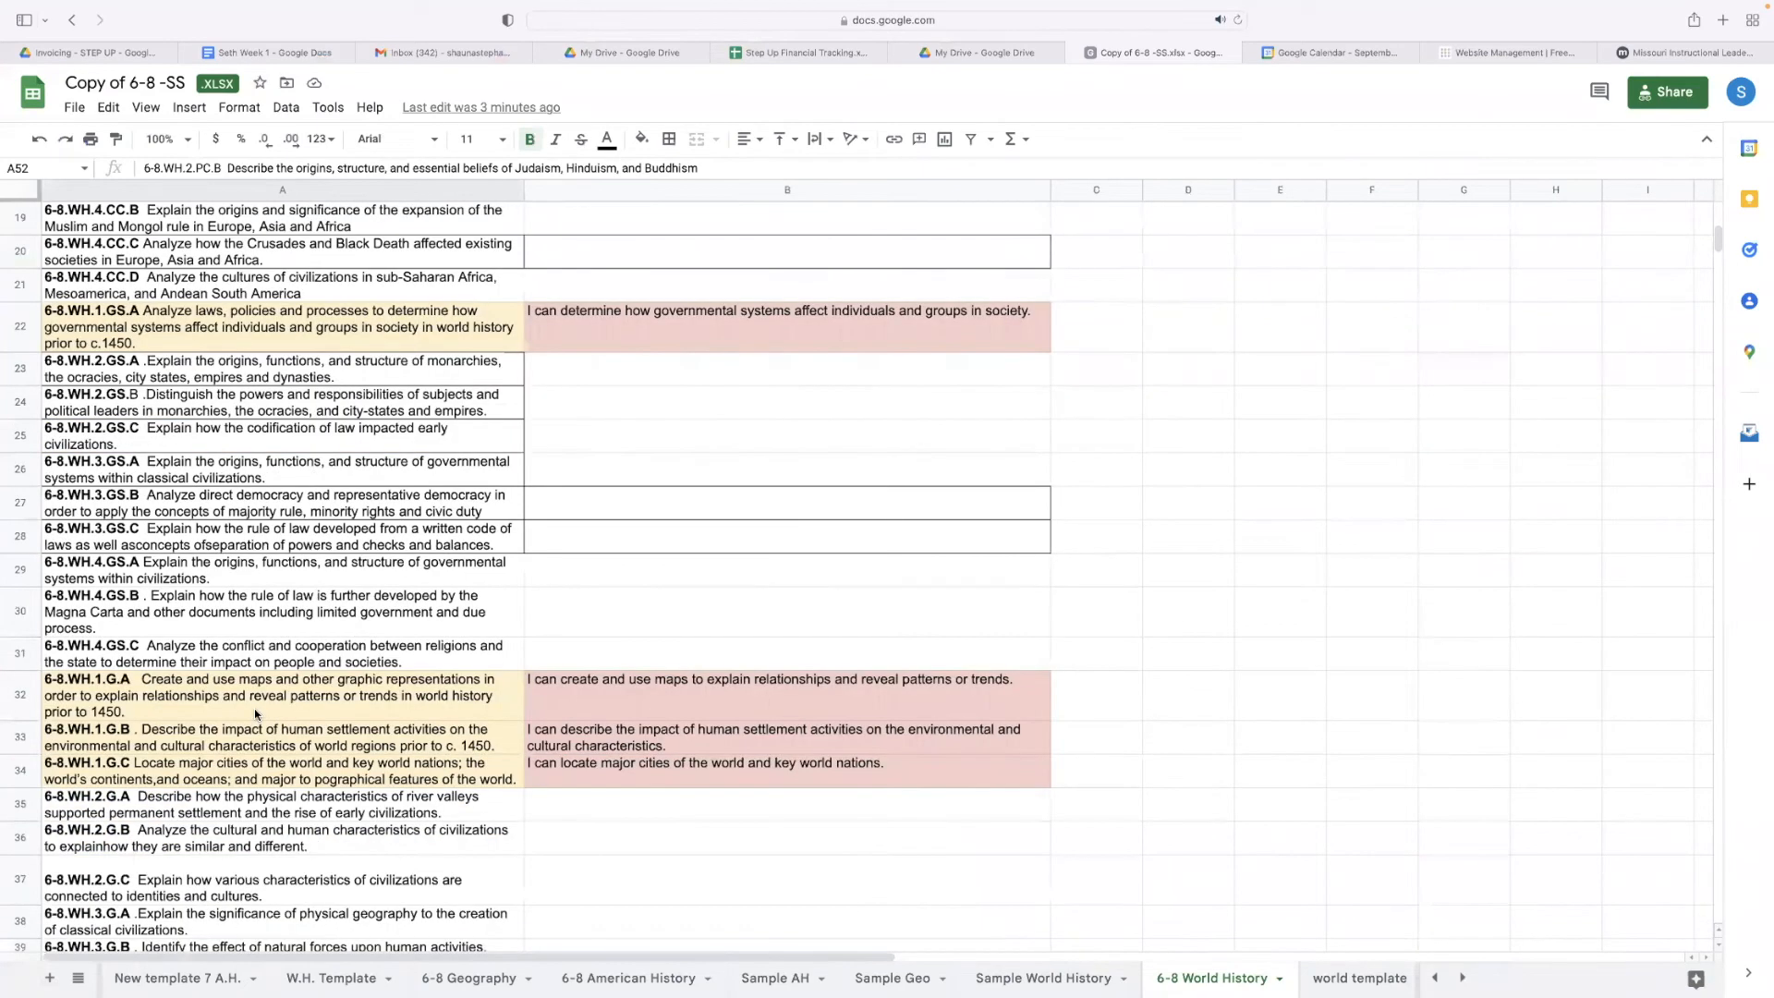
scroll(256, 714, up, 2)
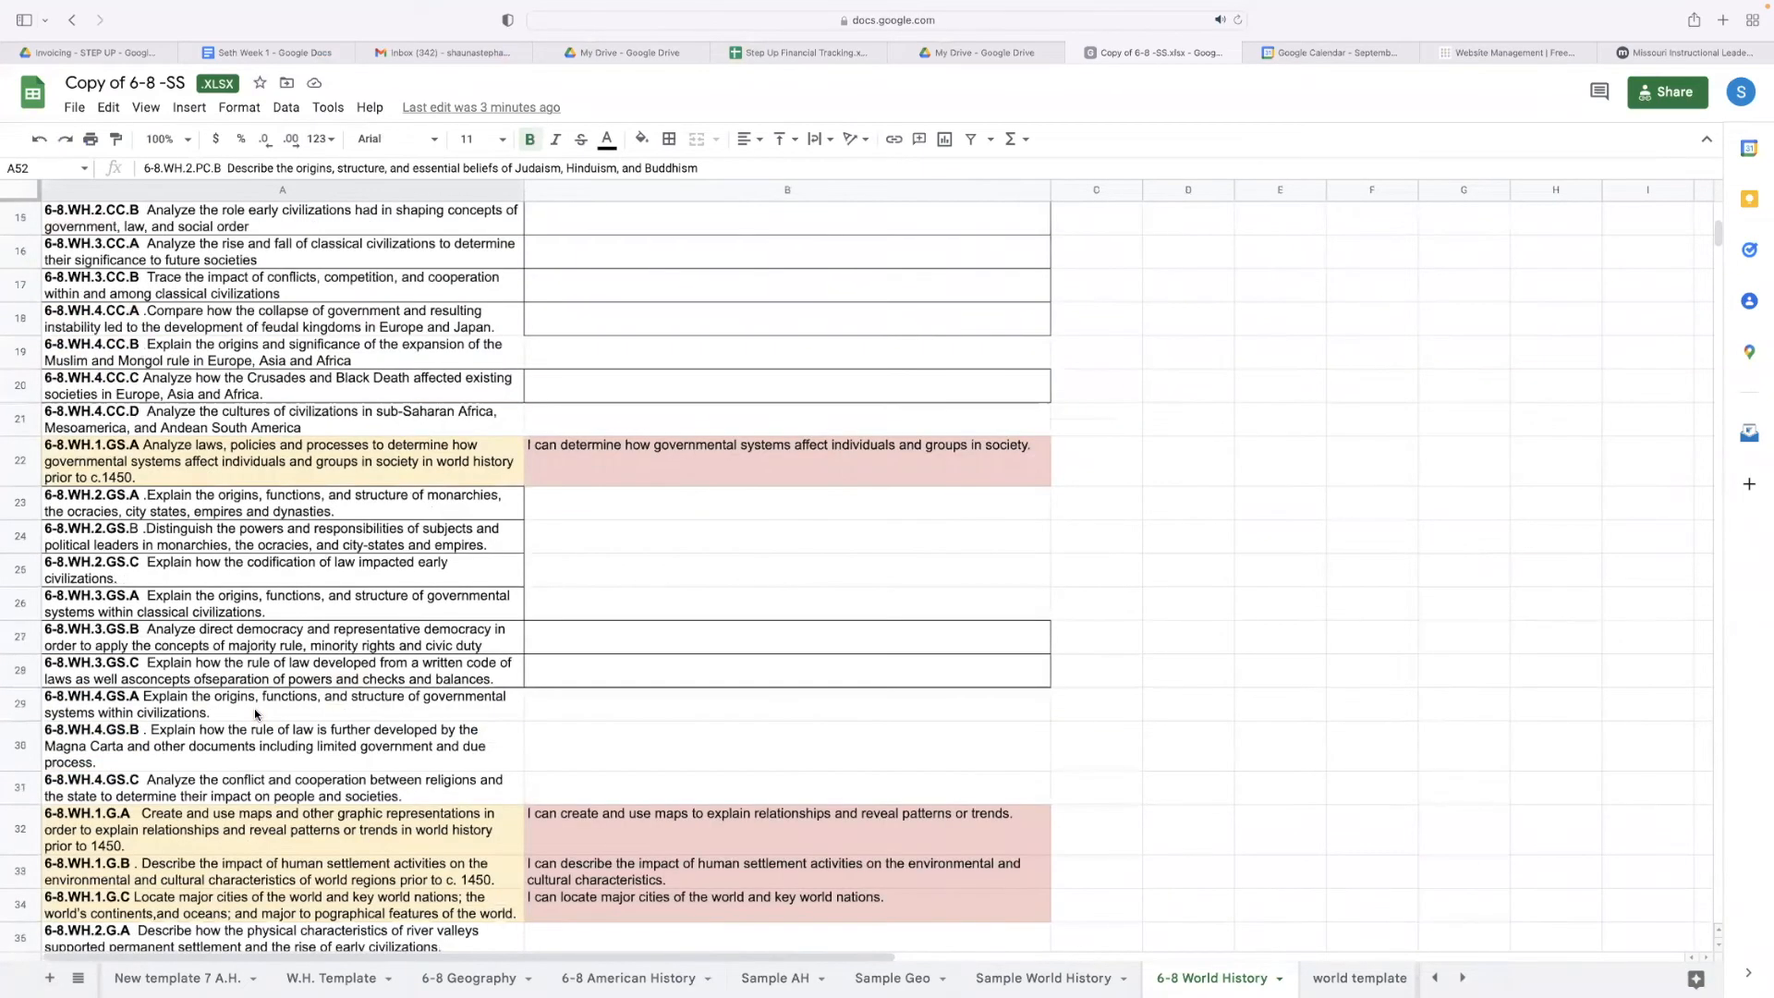
scroll(256, 714, down, 5)
scroll(256, 715, down, 3)
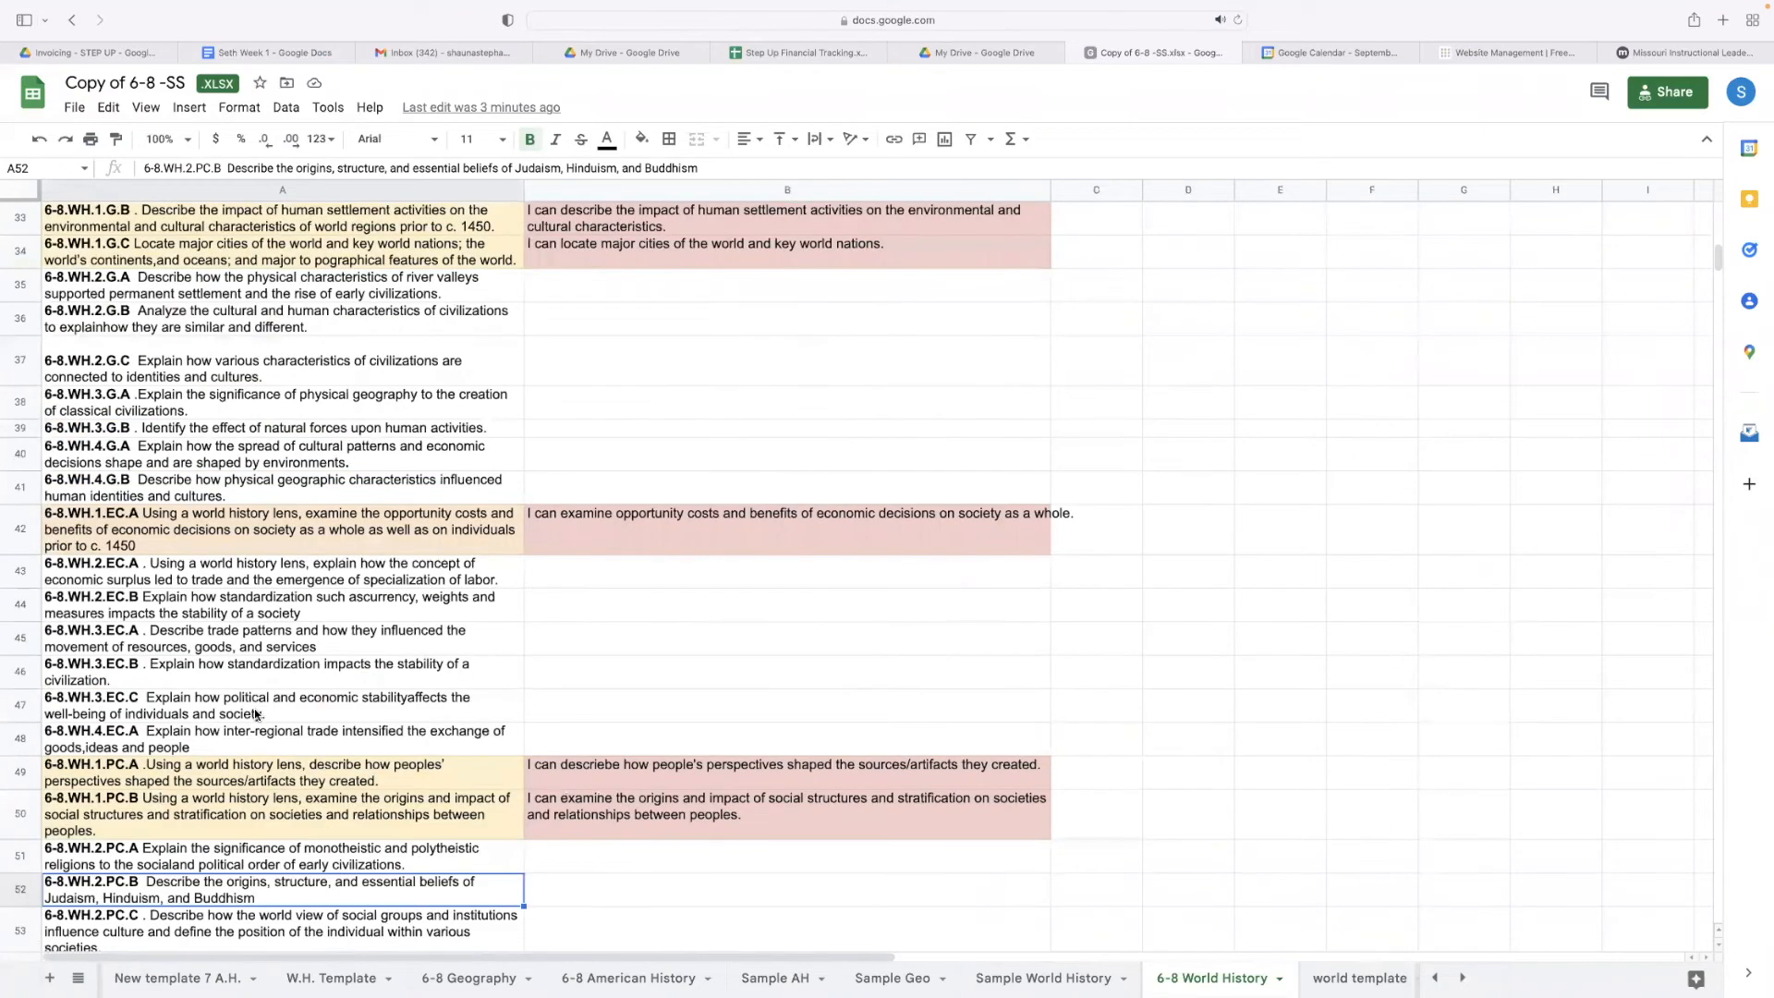
scroll(256, 860, down, 1)
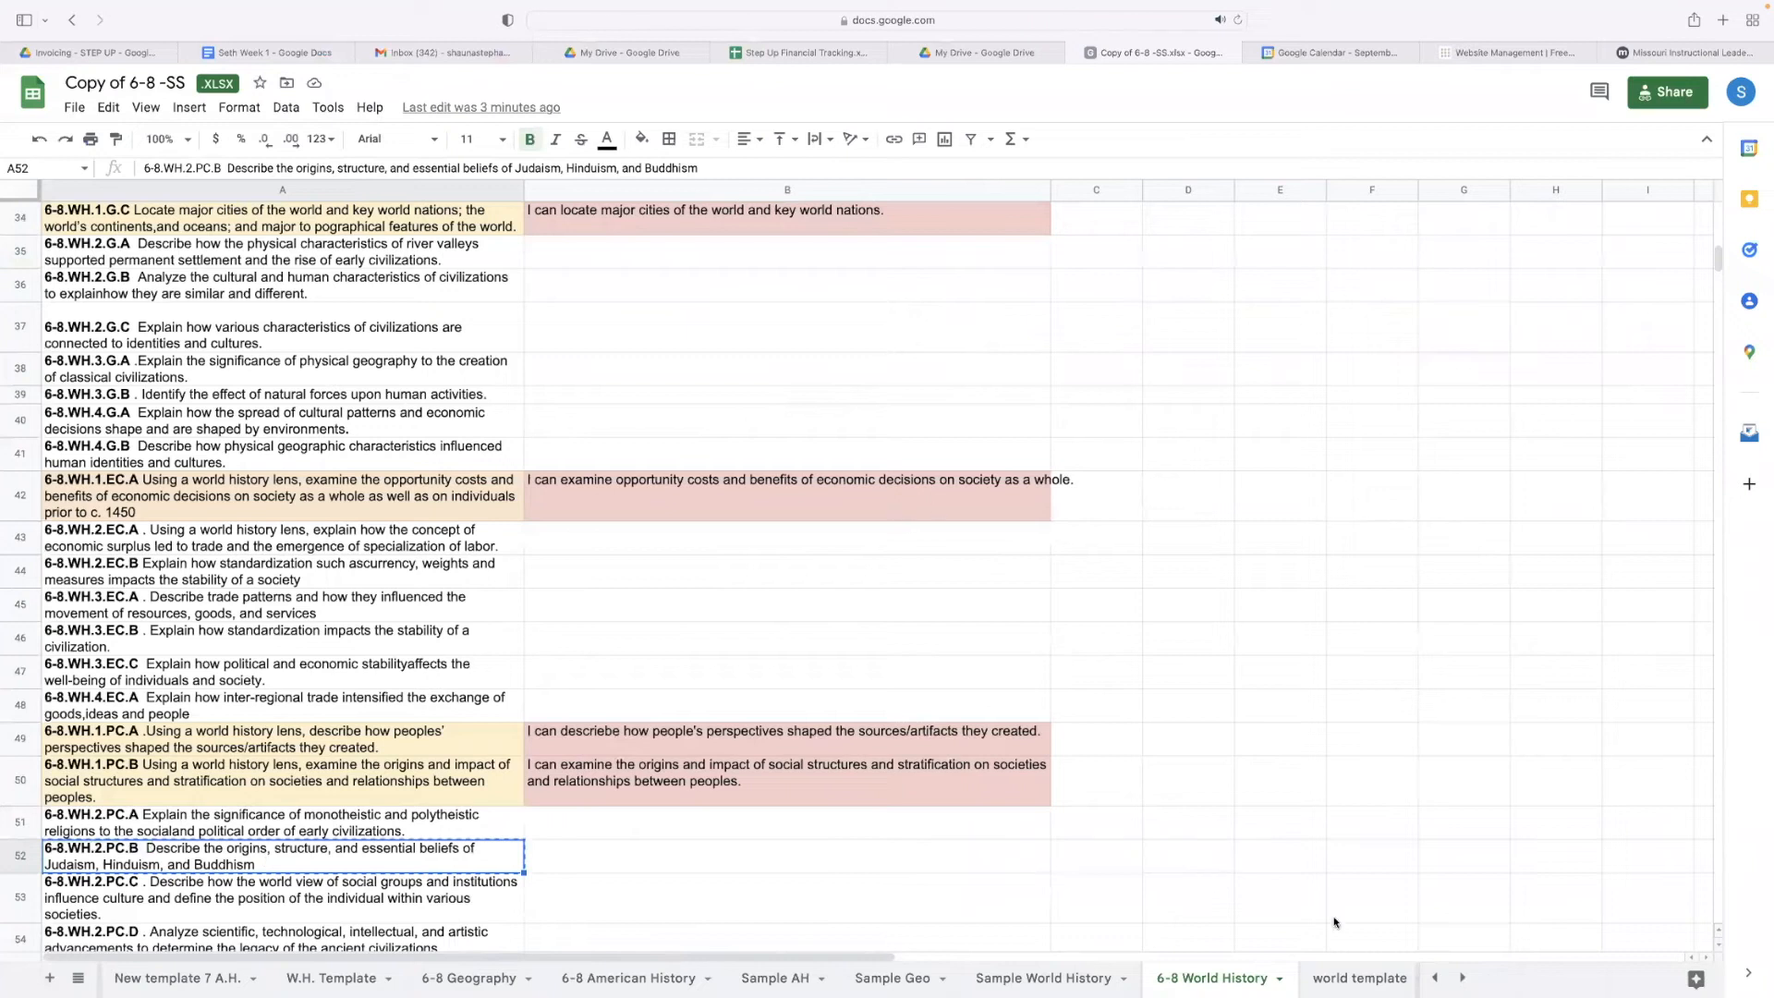
Step: Paste the copied standard into A19 of the world template sheet, under Supporting Standards in the Civilization column
click(1358, 978)
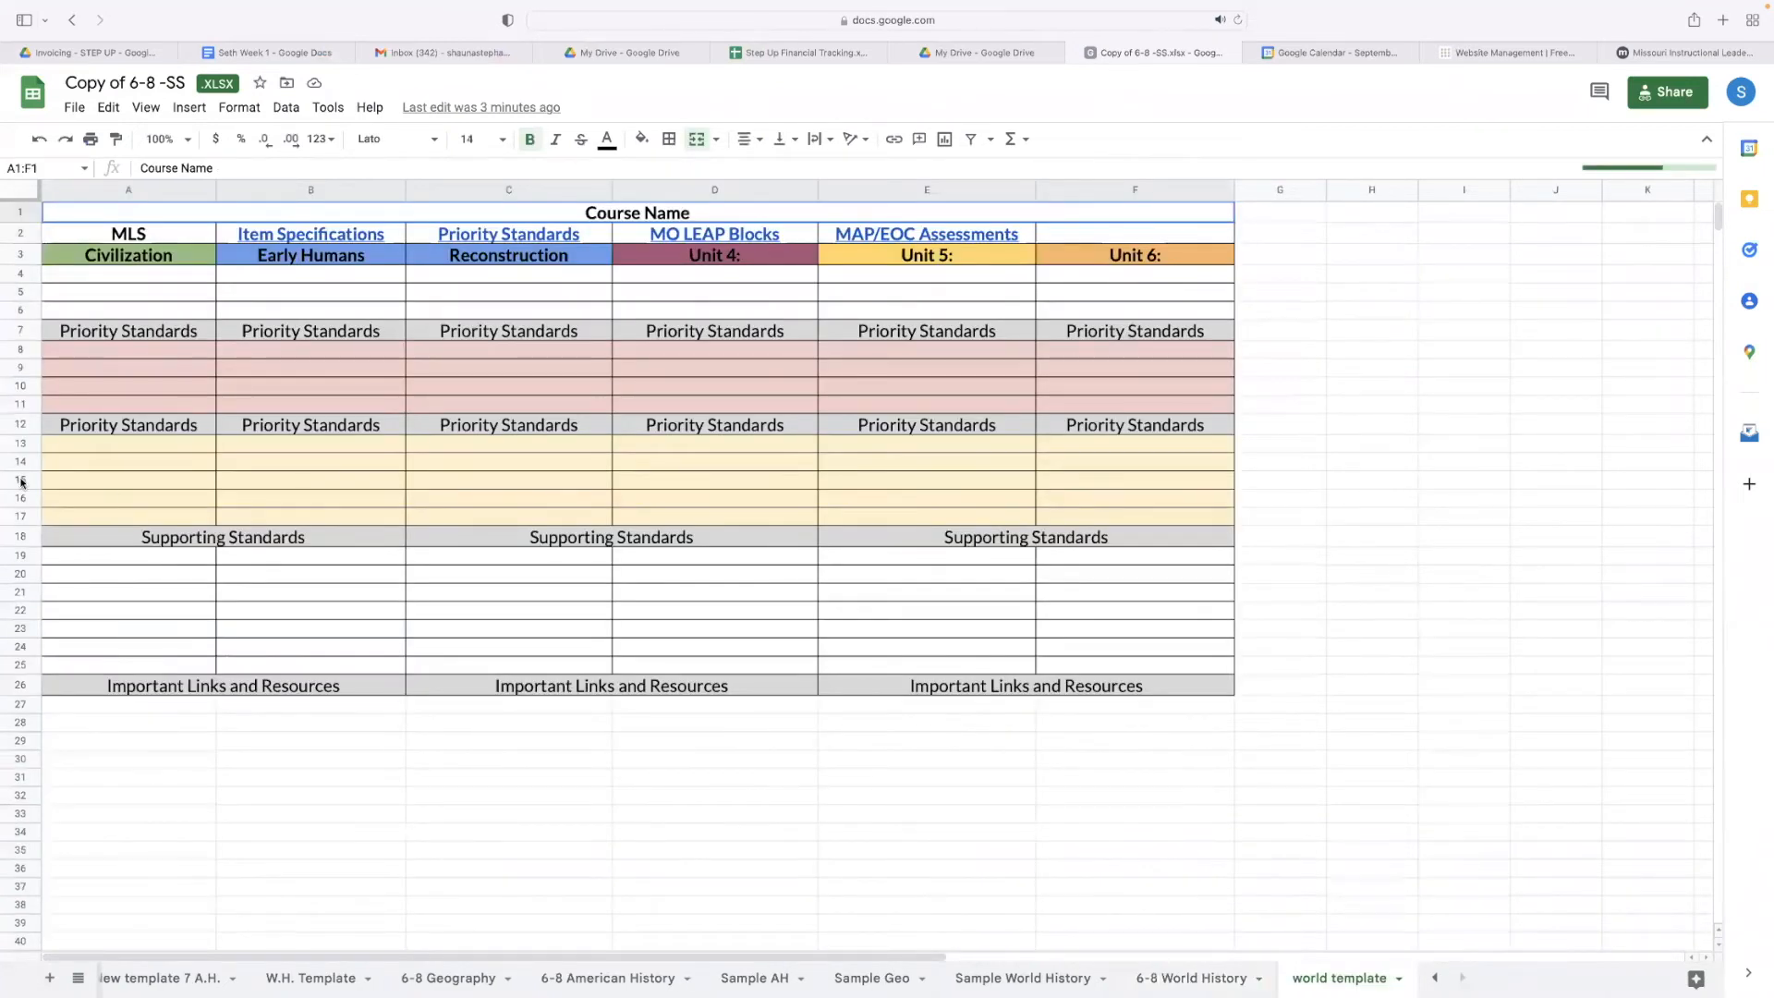
click(81, 556)
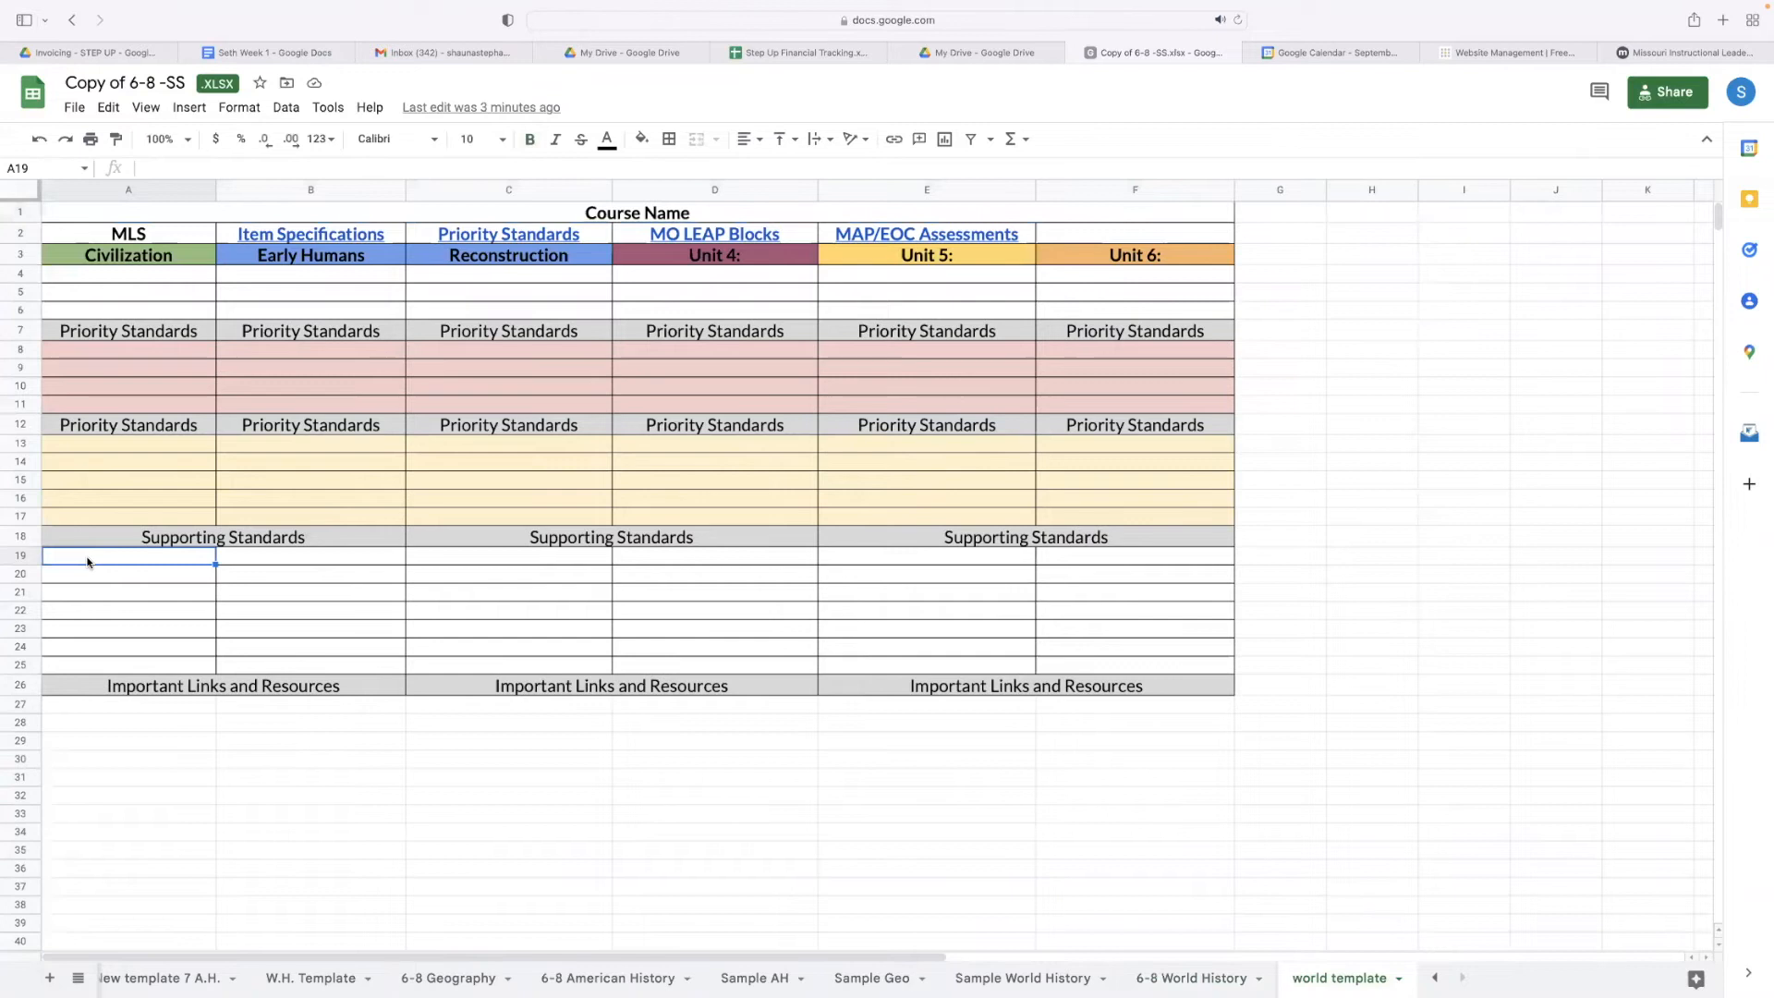
text(6-8.WH.2.PC.B  Describe the origins, structure, and essential beliefs of Judaism, Hinduism, and Buddhism)
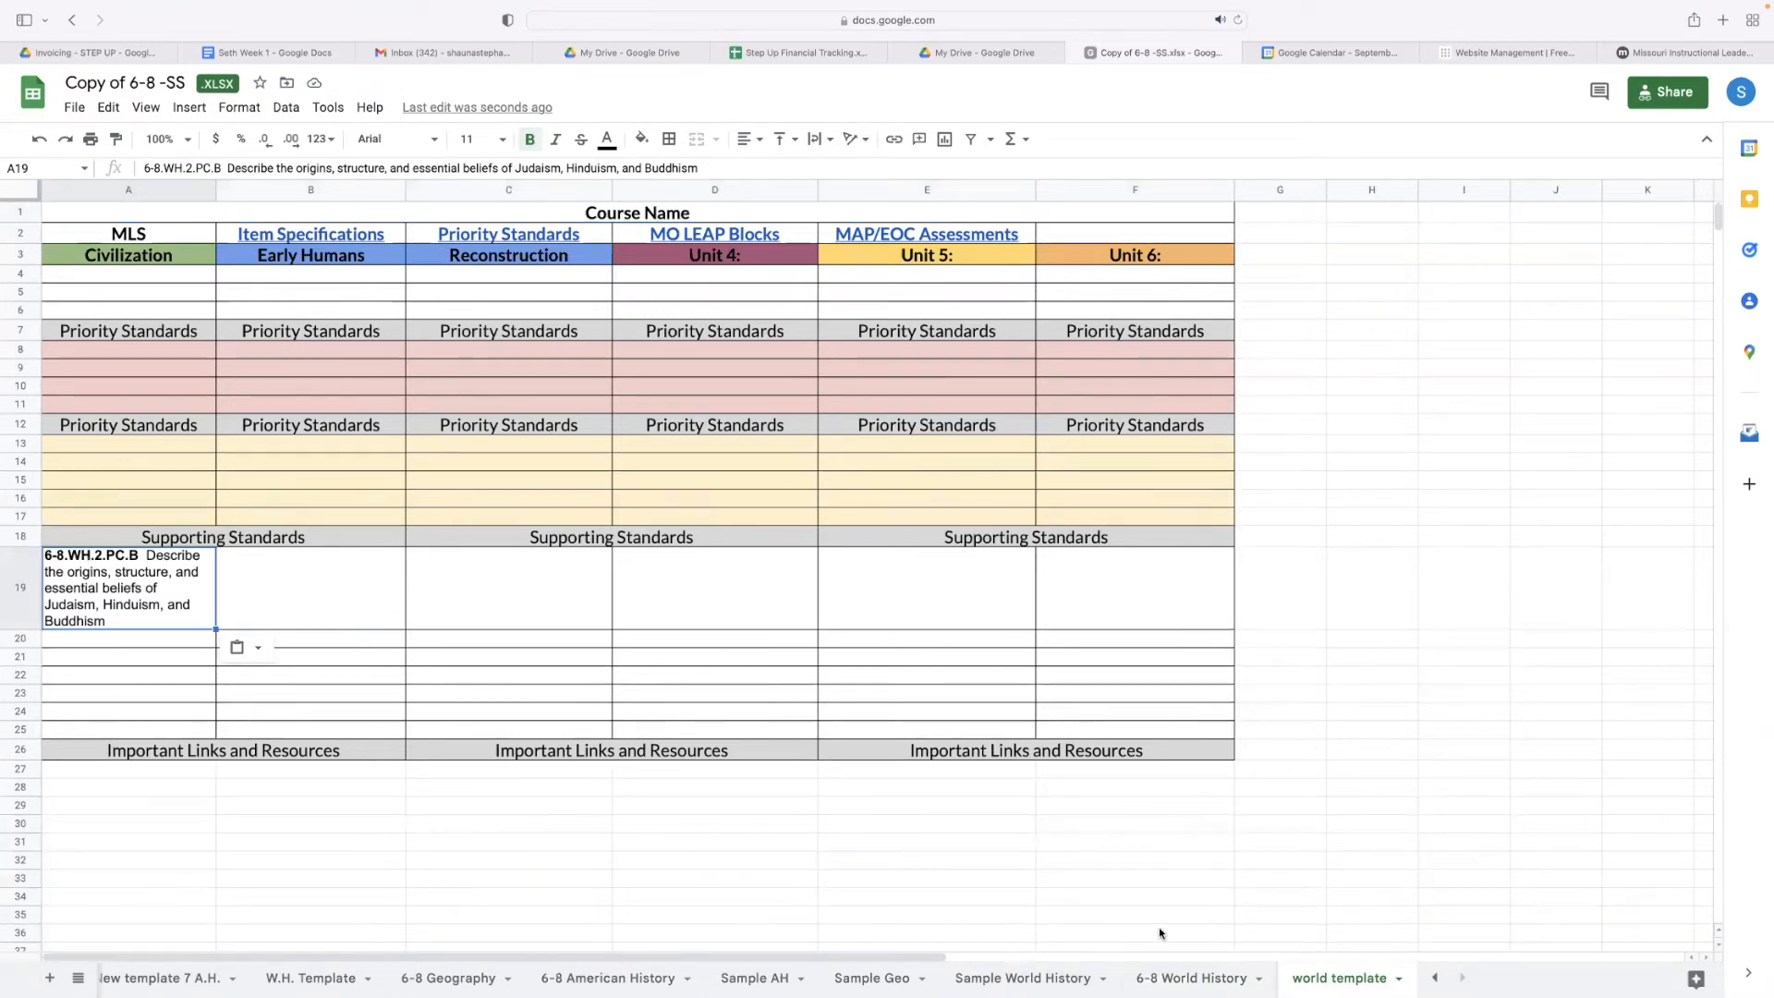
Step: Fill cell A52 with standard 6-8.WH.2.PC.B in the 6-8 World History sheet with orange
click(1175, 970)
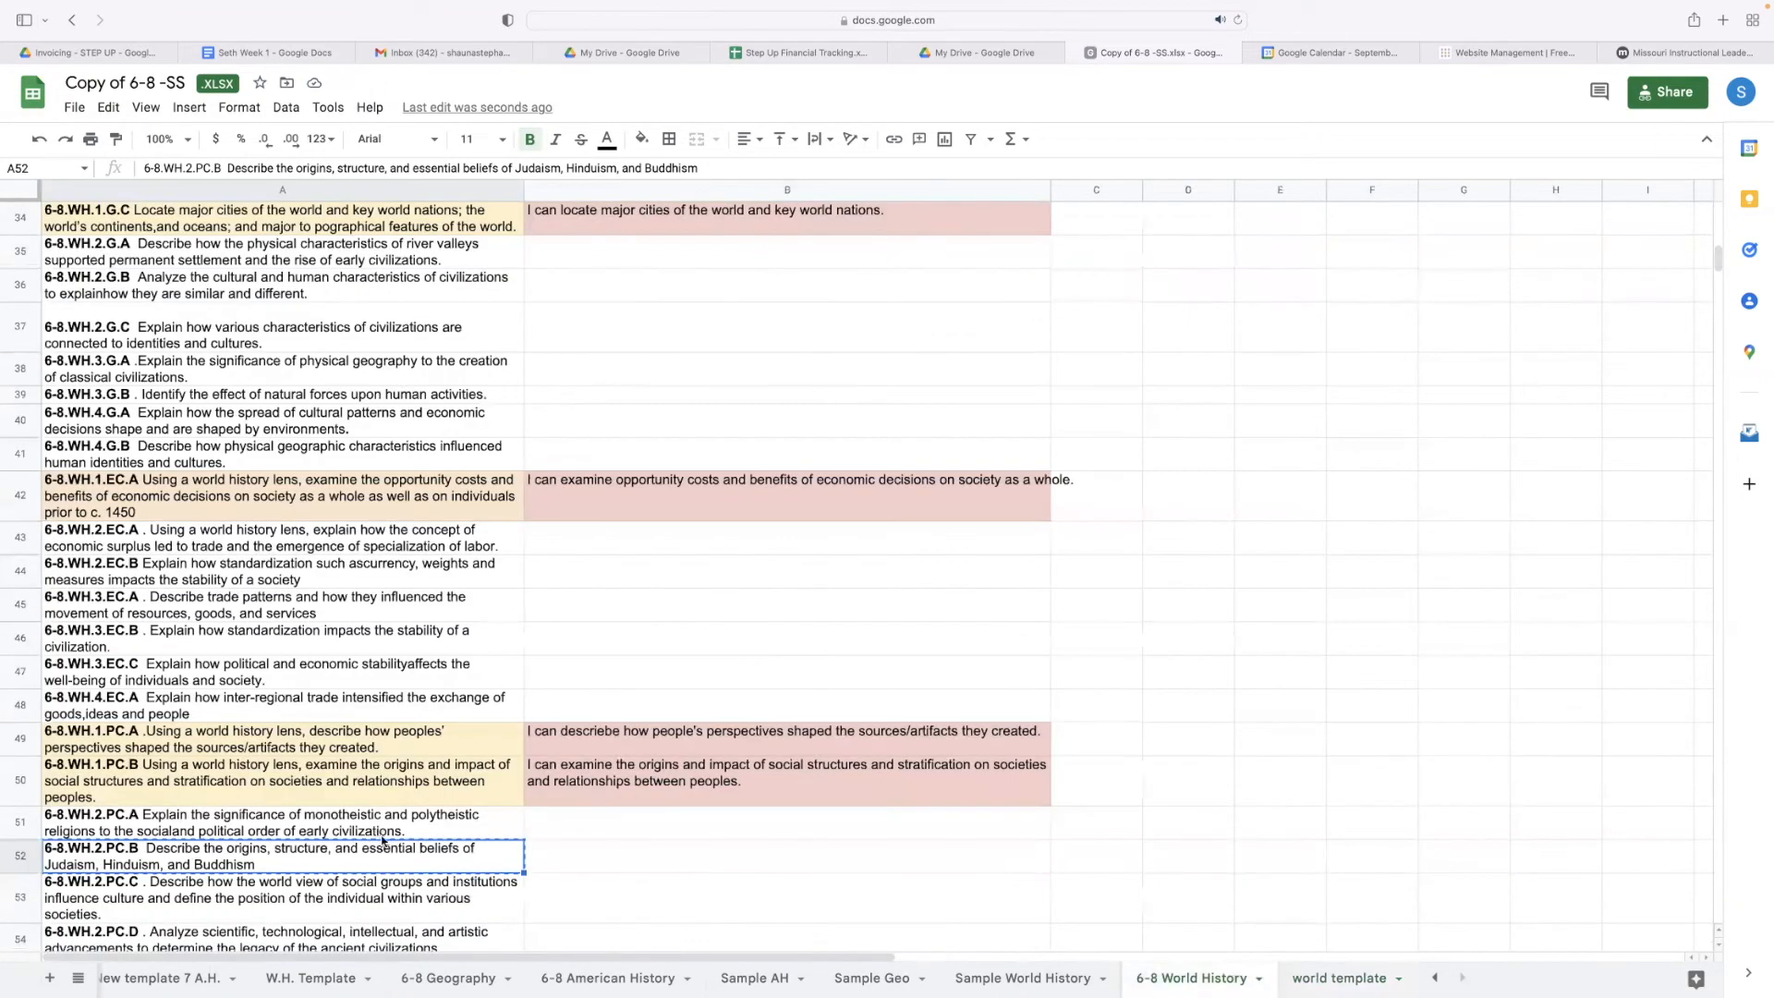
scroll(393, 841, down, 1)
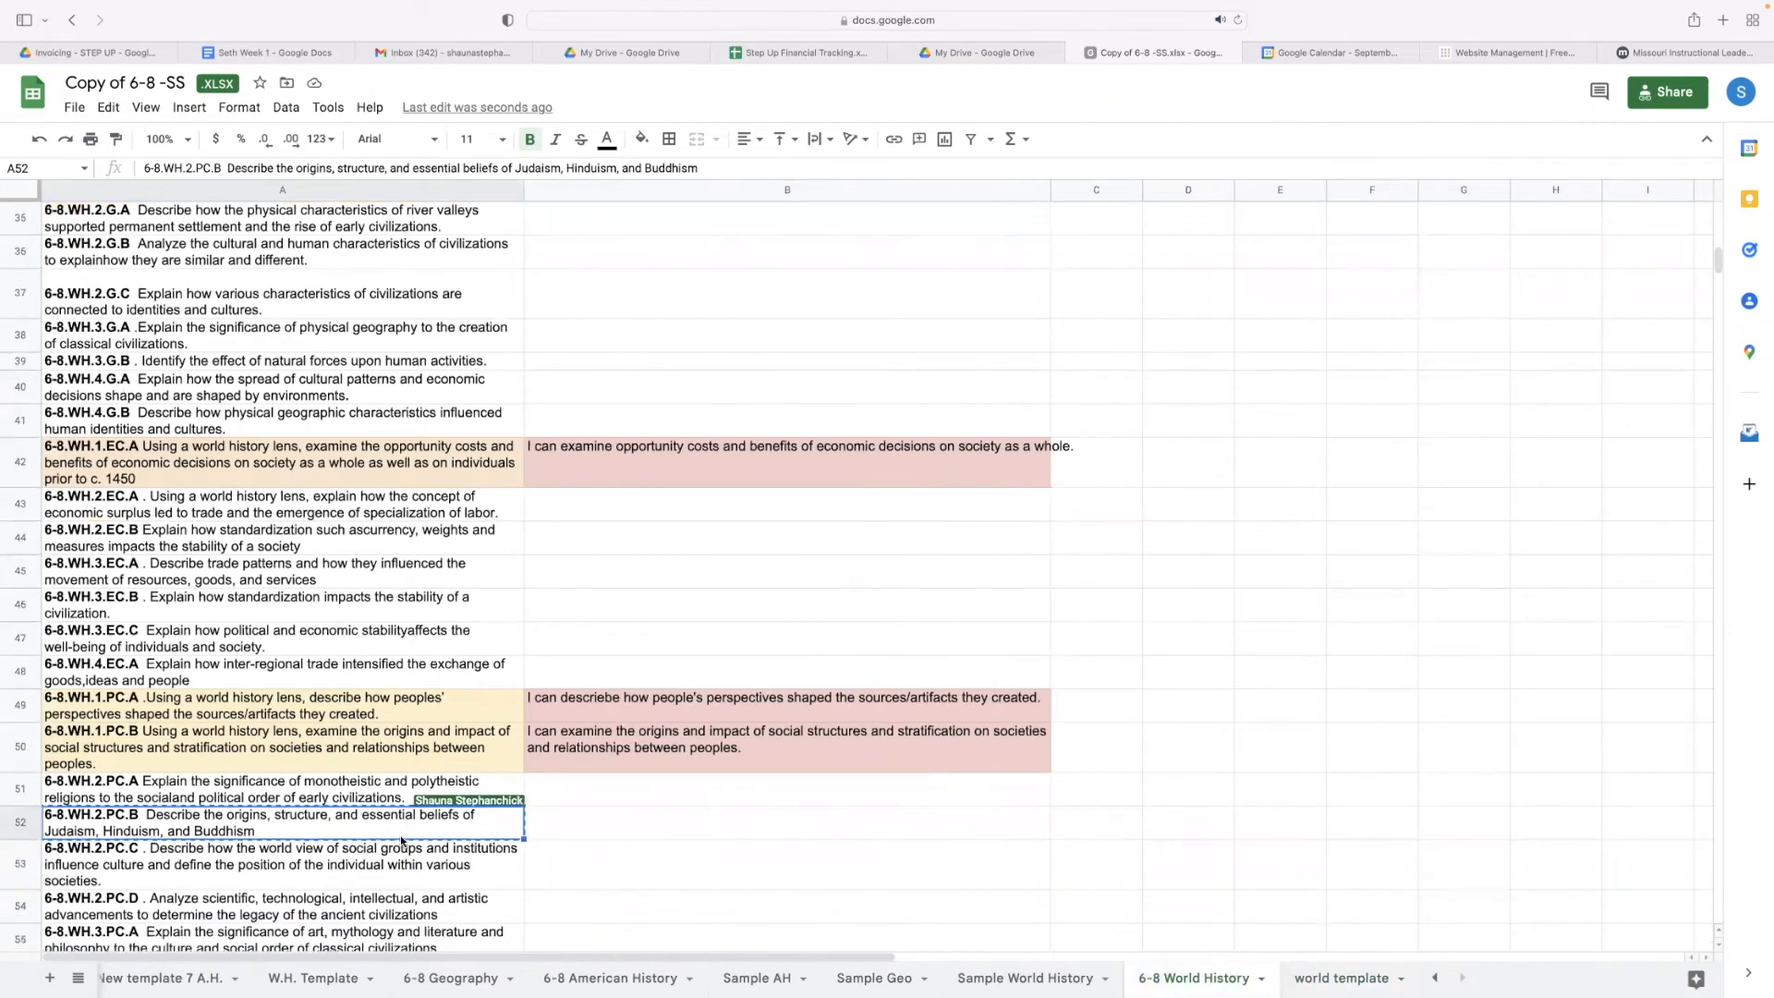
click(641, 139)
click(691, 223)
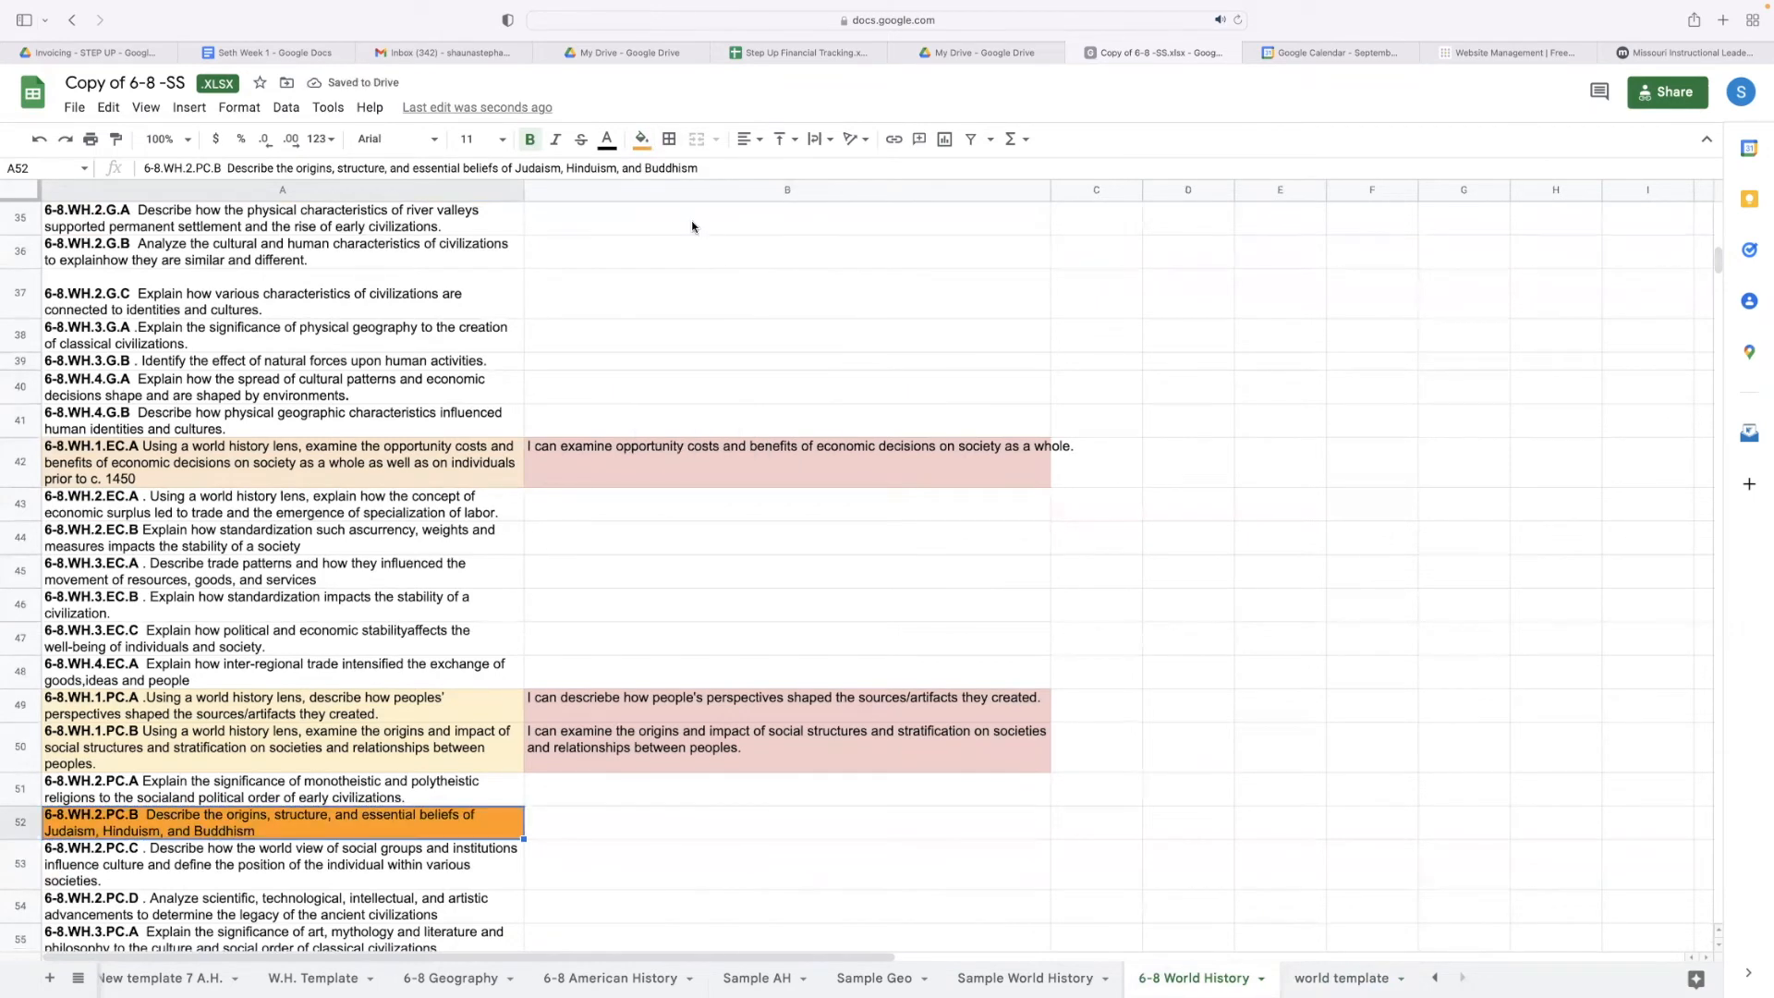
scroll(692, 226, right, 10)
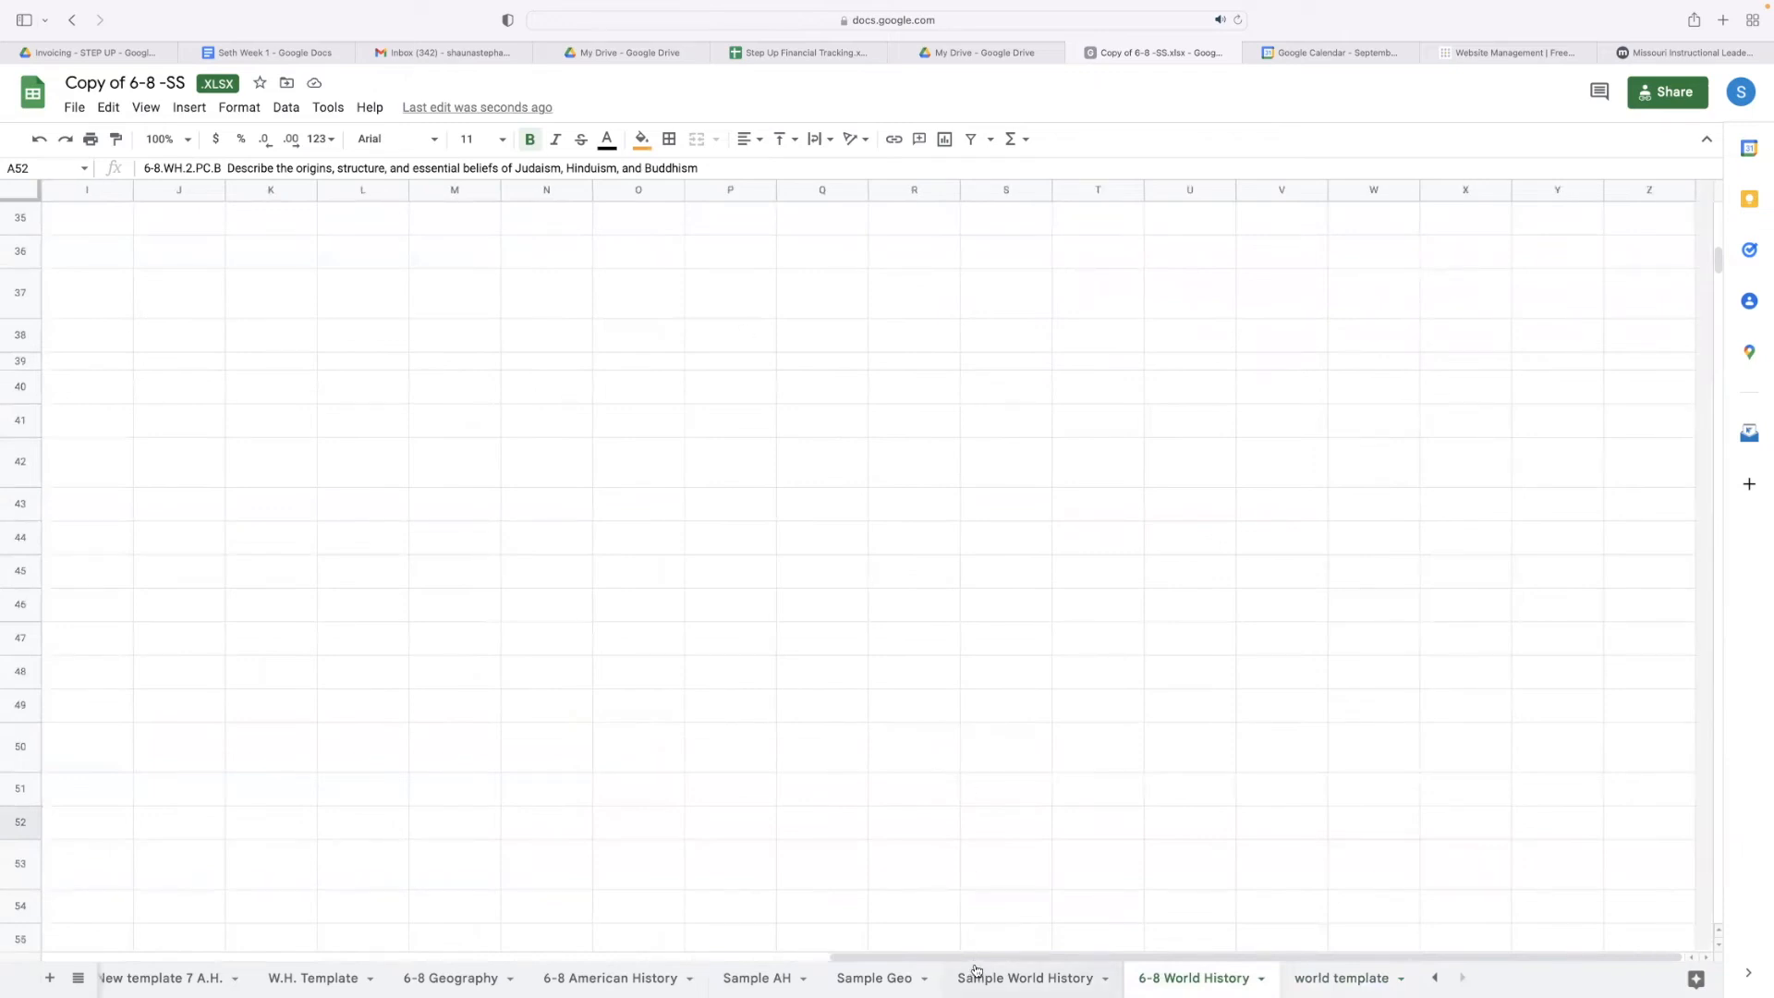
drag(973, 952, 277, 935)
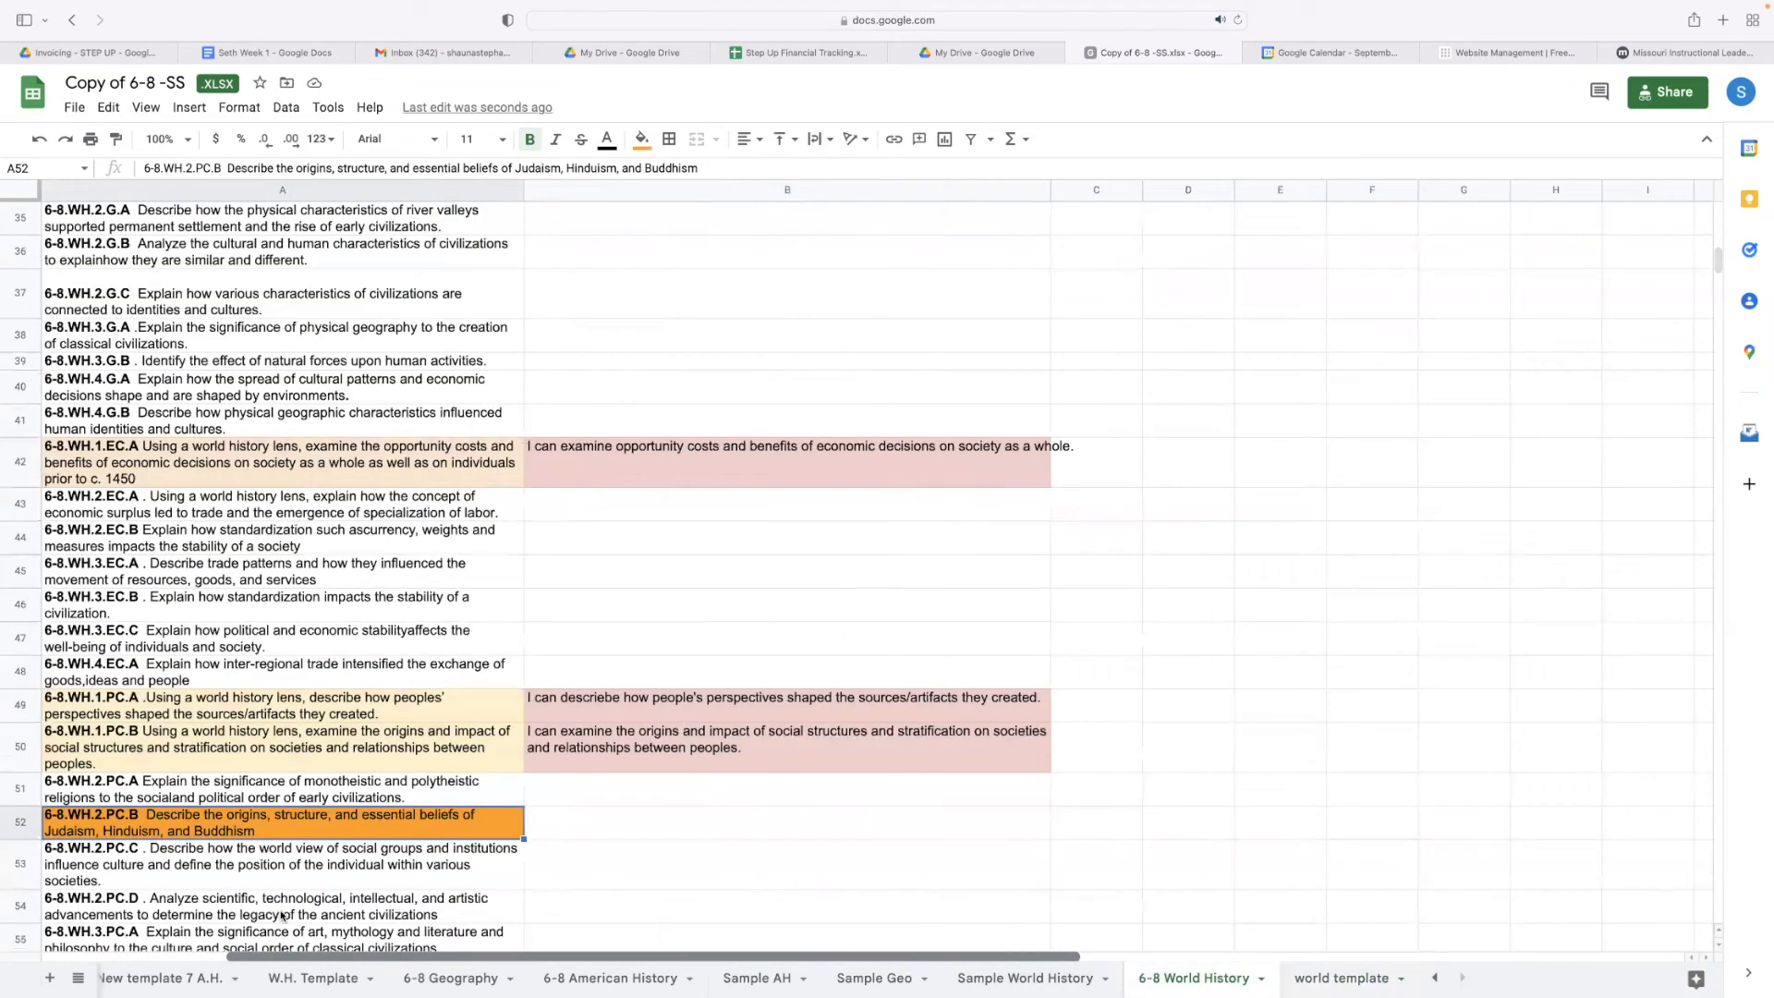
Step: Copy standard 6-8.WH.2.PC.C from A53 of the 6-8 World History sheet into A20 of the world template sheet
click(298, 882)
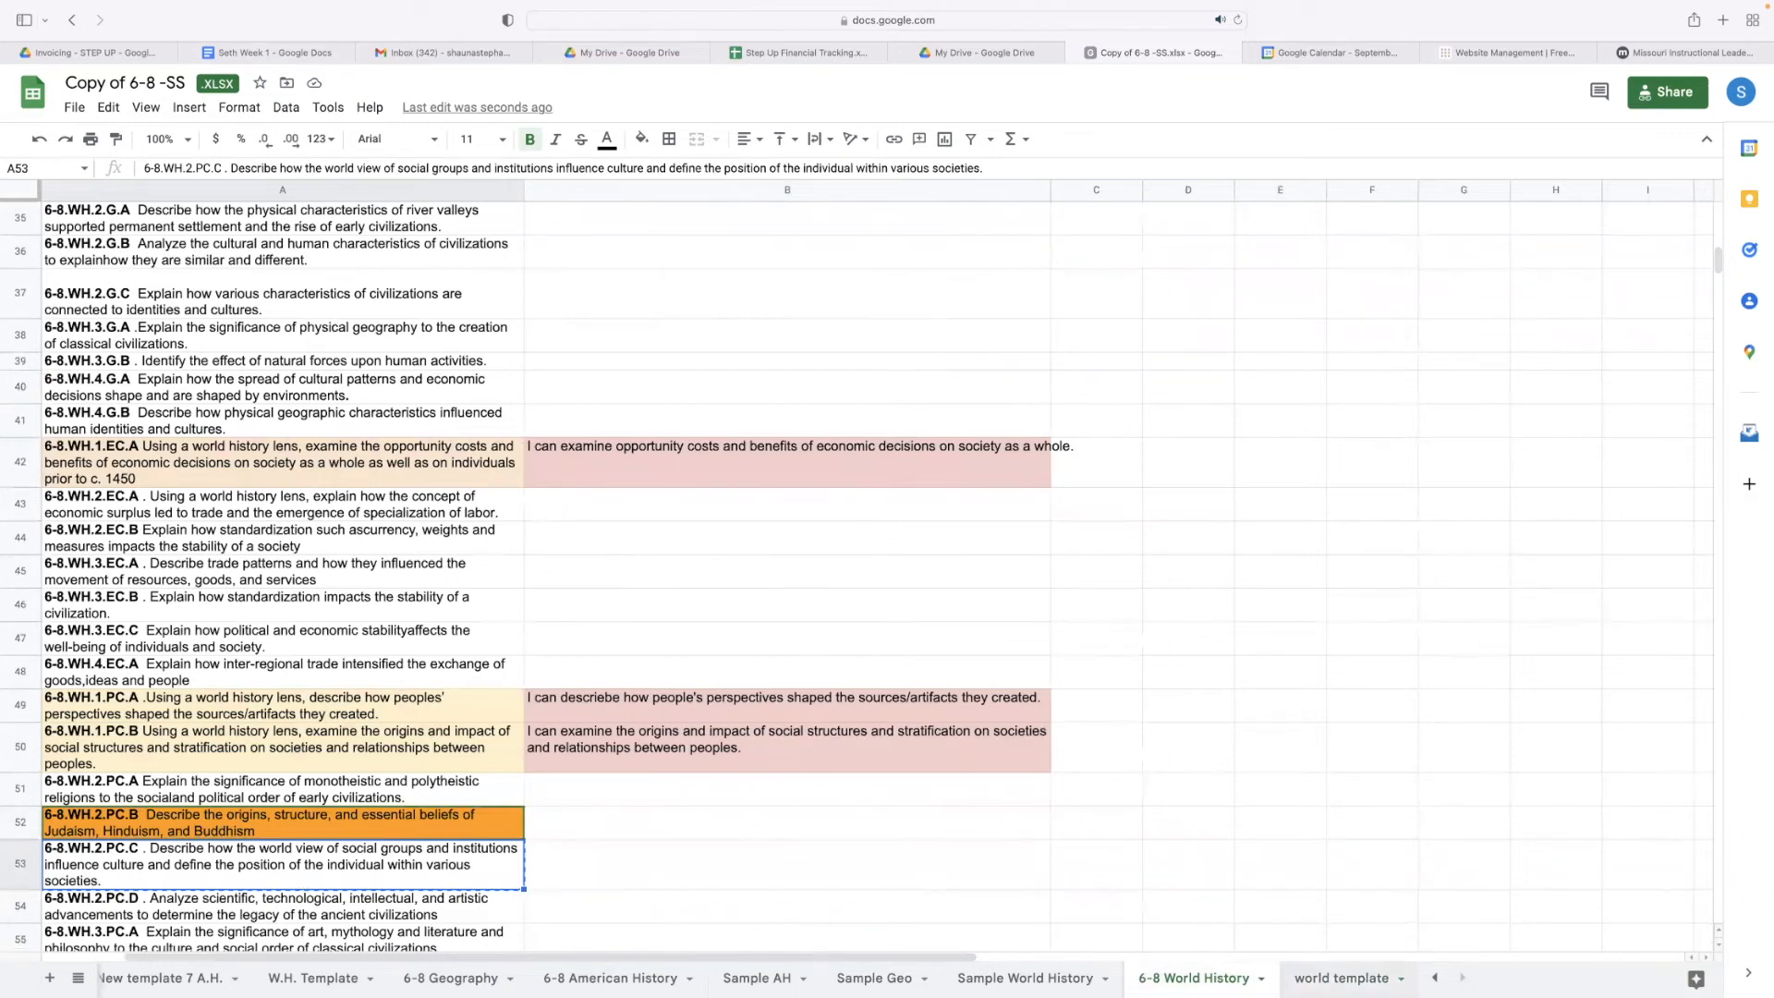
click(1342, 978)
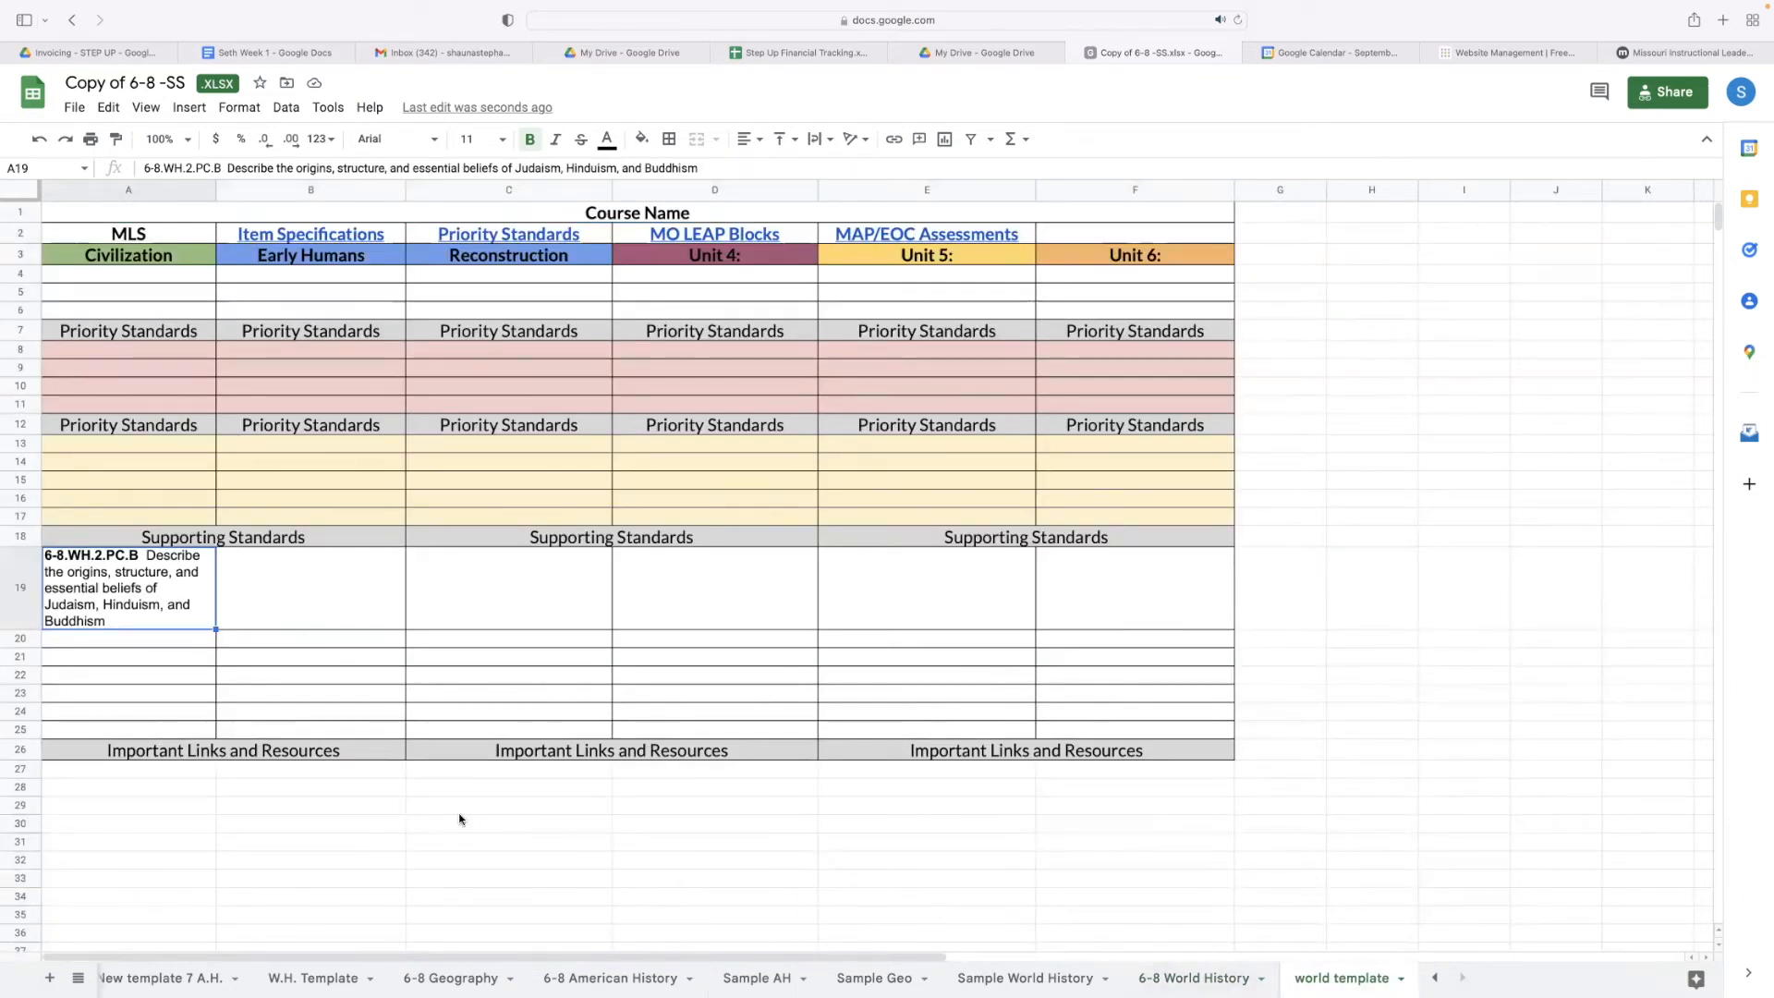
click(170, 645)
text(6-8.WH.2.PC.C . Describe how the world view of social groups and institutions influence culture and define the position of the individual within various societies.)
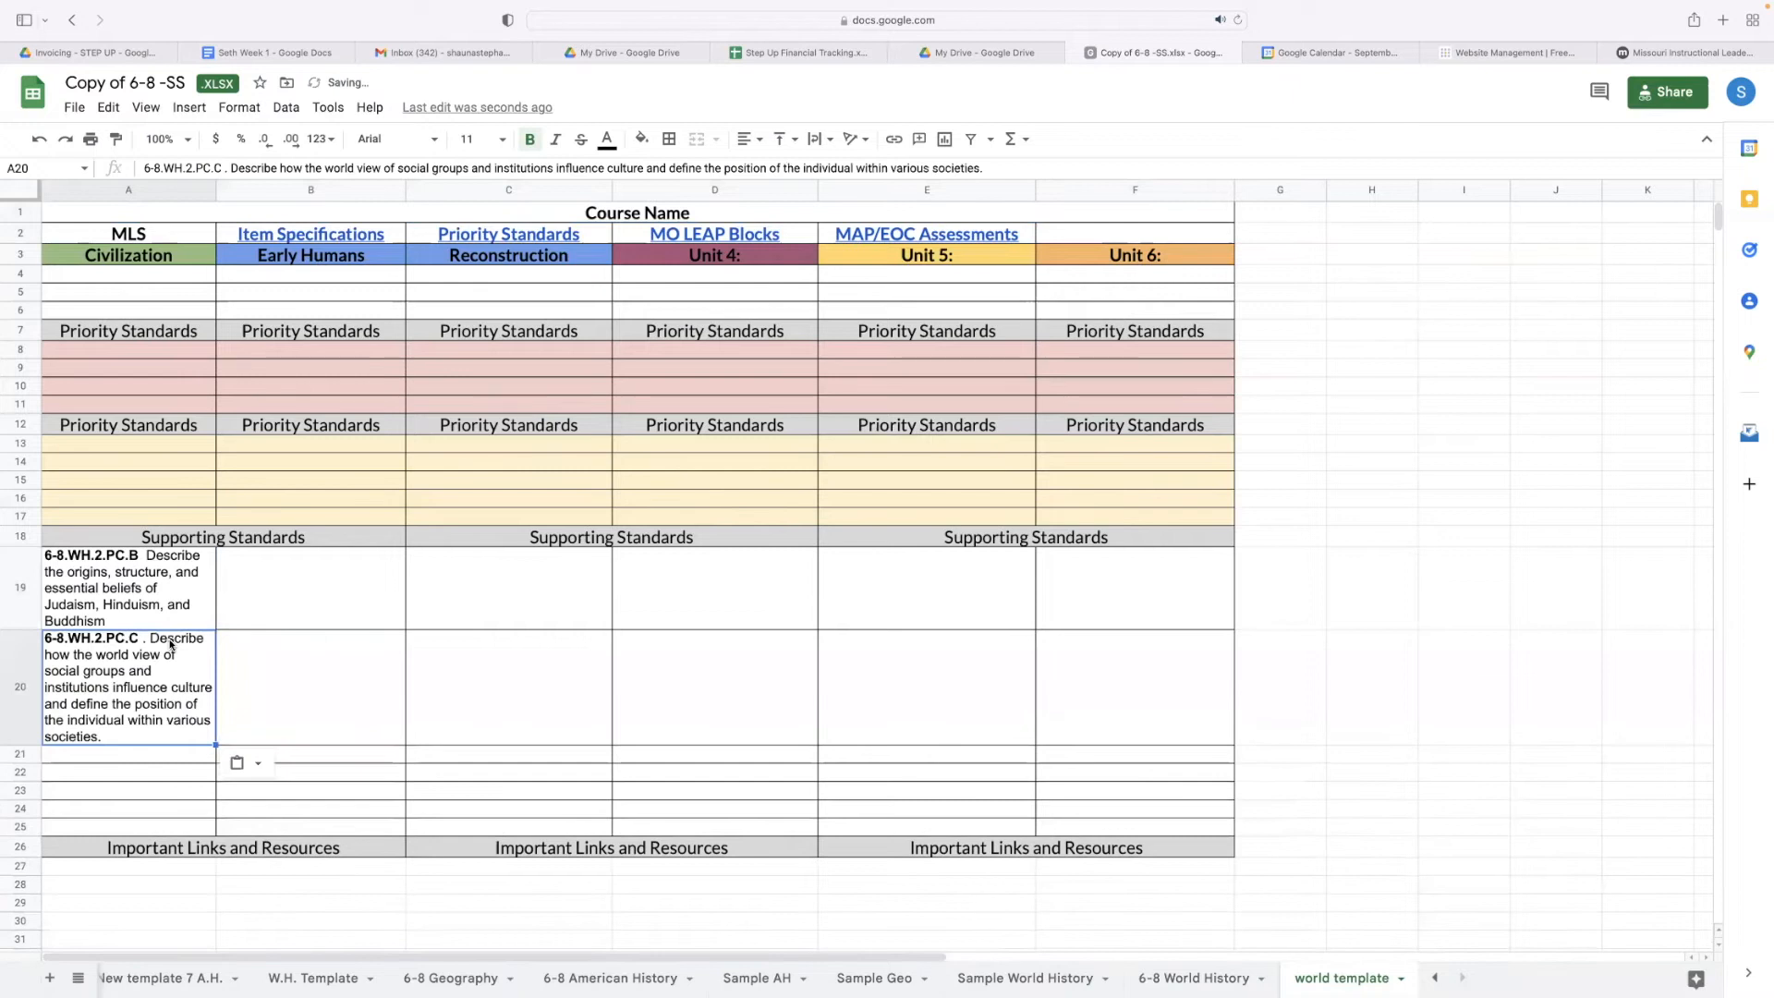
Step: Fill cell A53 with standard 6-8.WH.2.PC.C in the 6-8 World History sheet with orange
click(1192, 977)
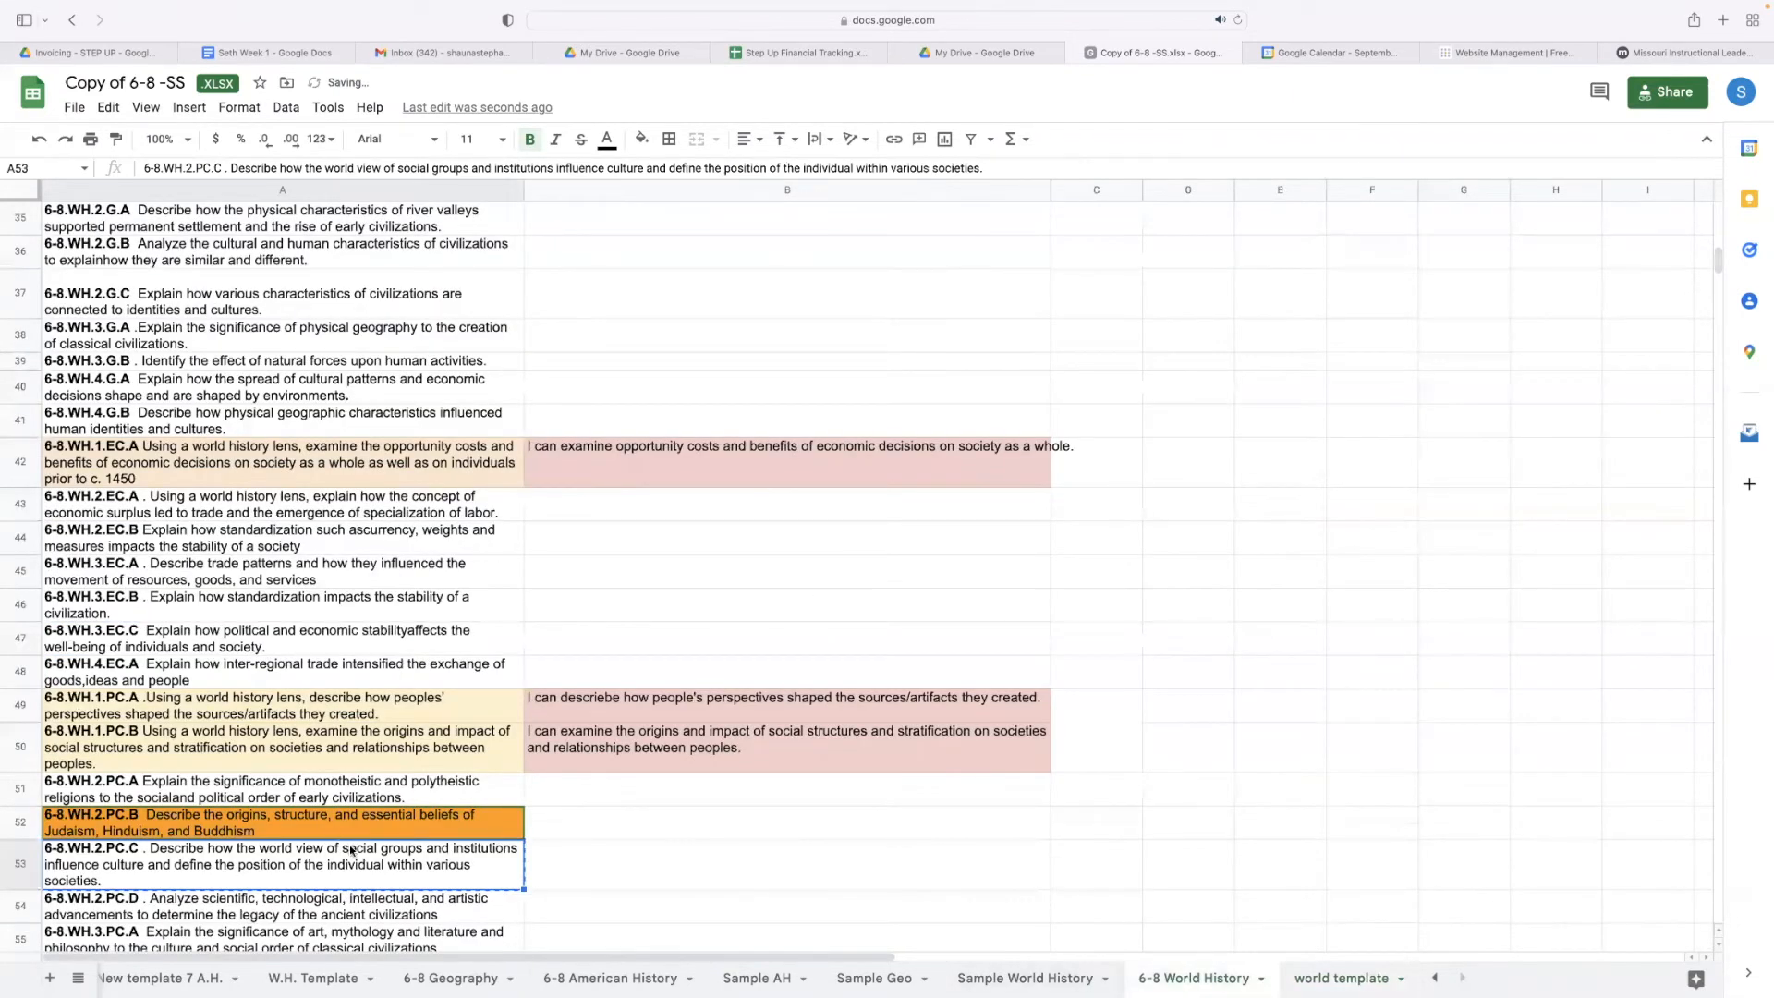
click(636, 141)
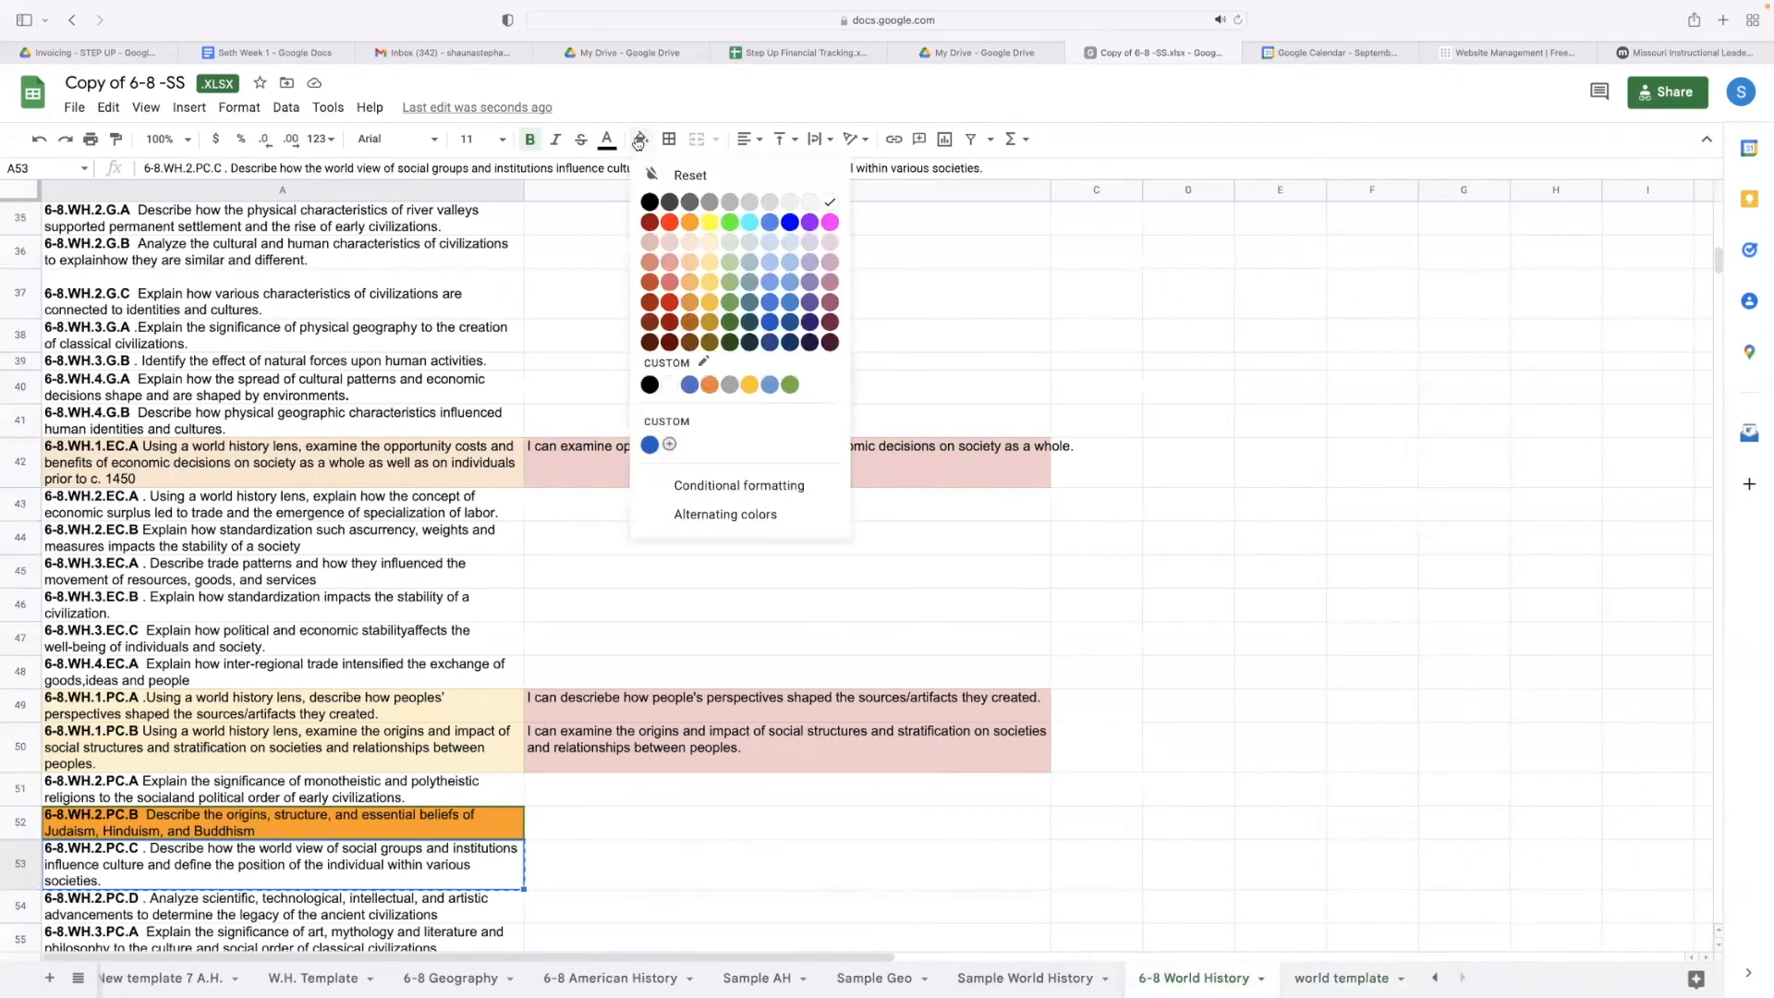
click(691, 224)
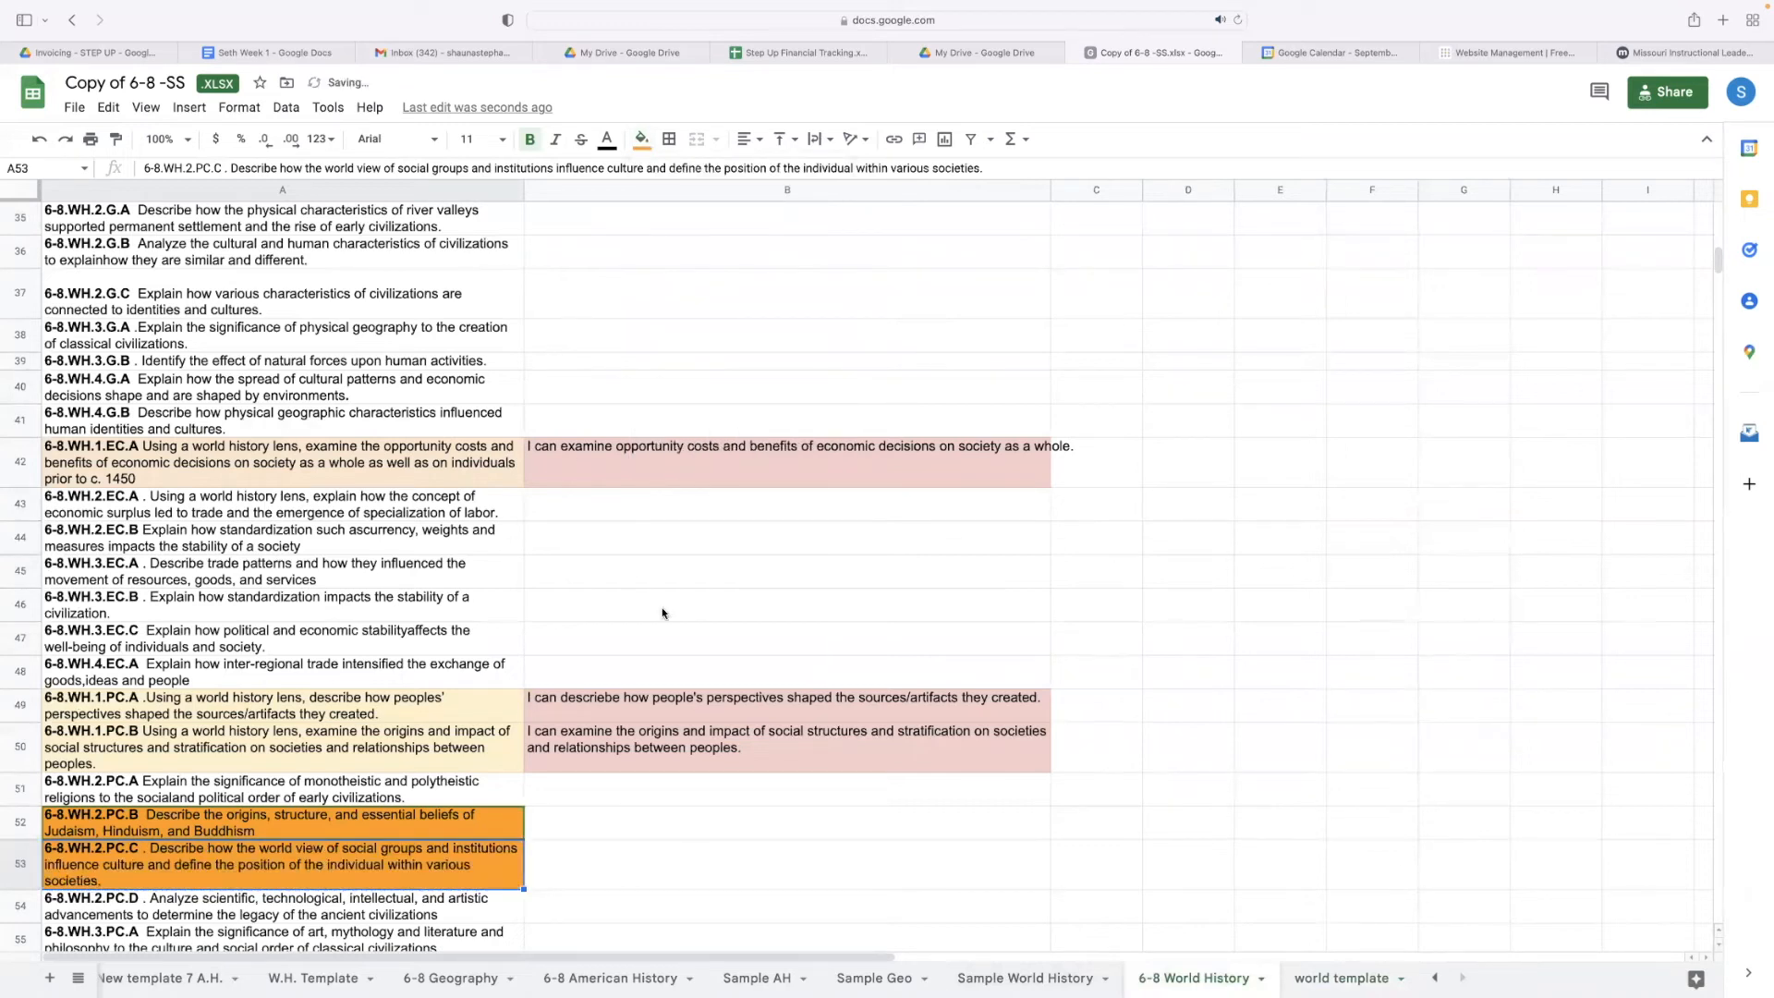
click(1201, 634)
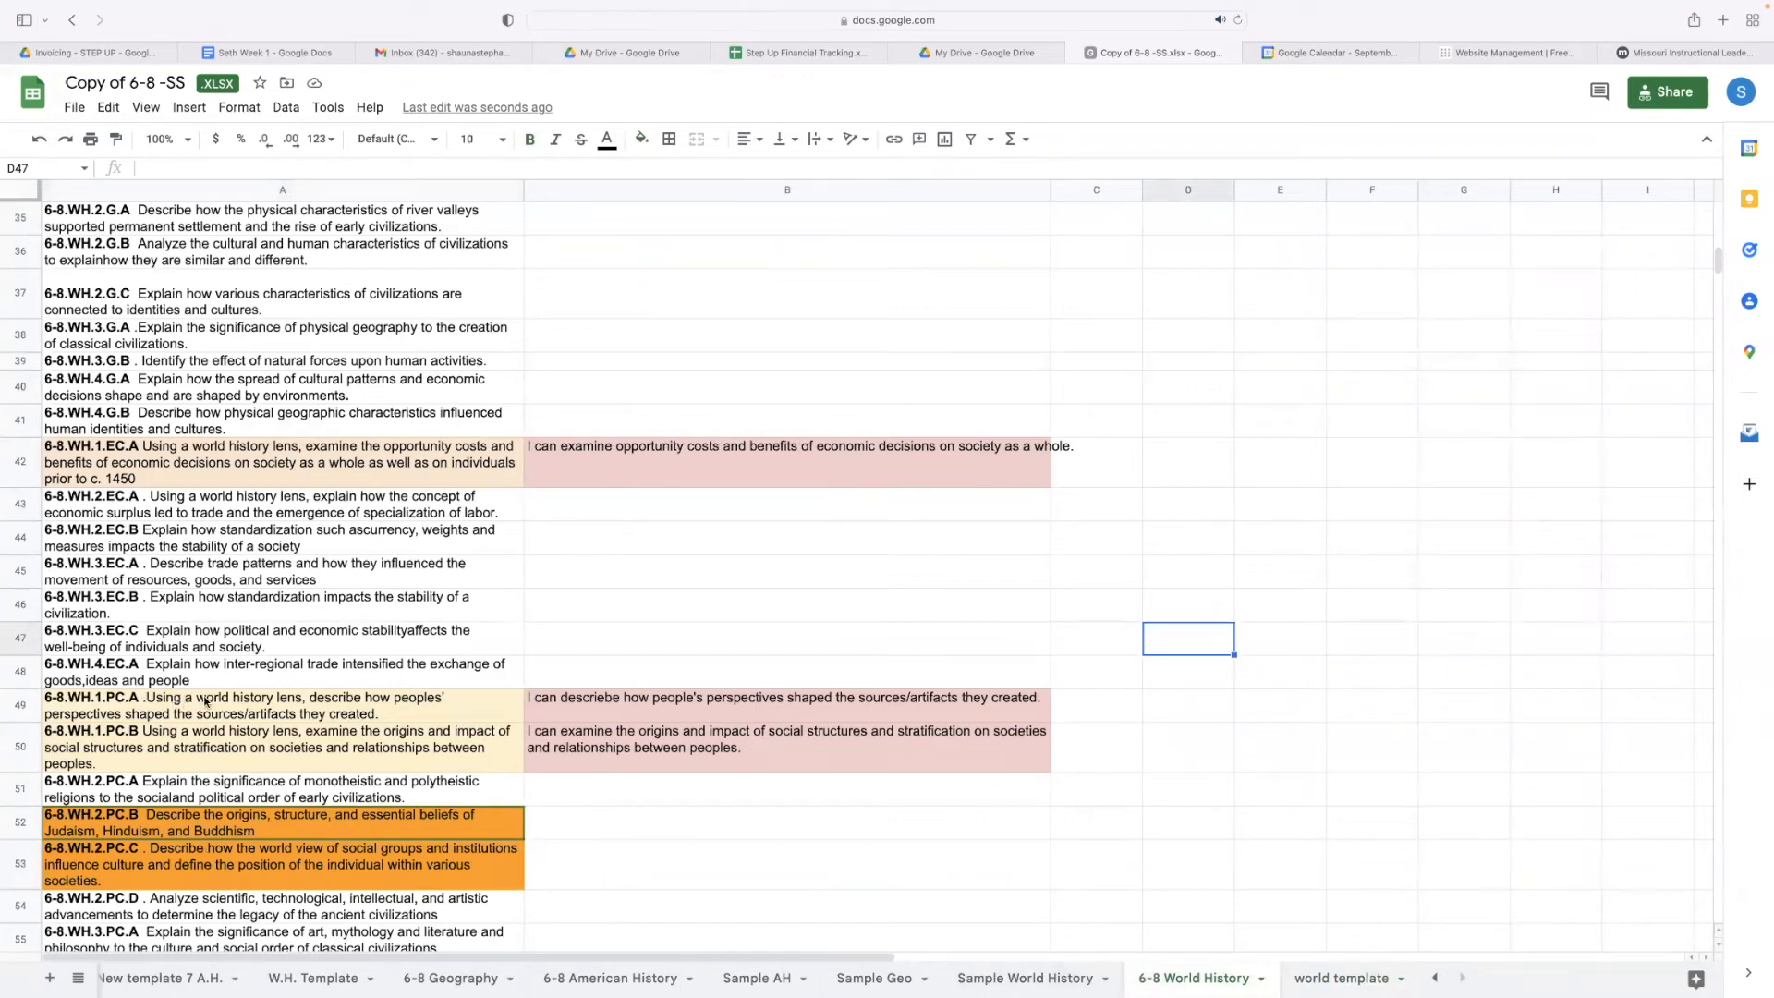
Step: Copy priority standard 6-8.WH.1.PC.A from A49 of the 6-8 World History sheet into A13 of the world template sheet
click(398, 710)
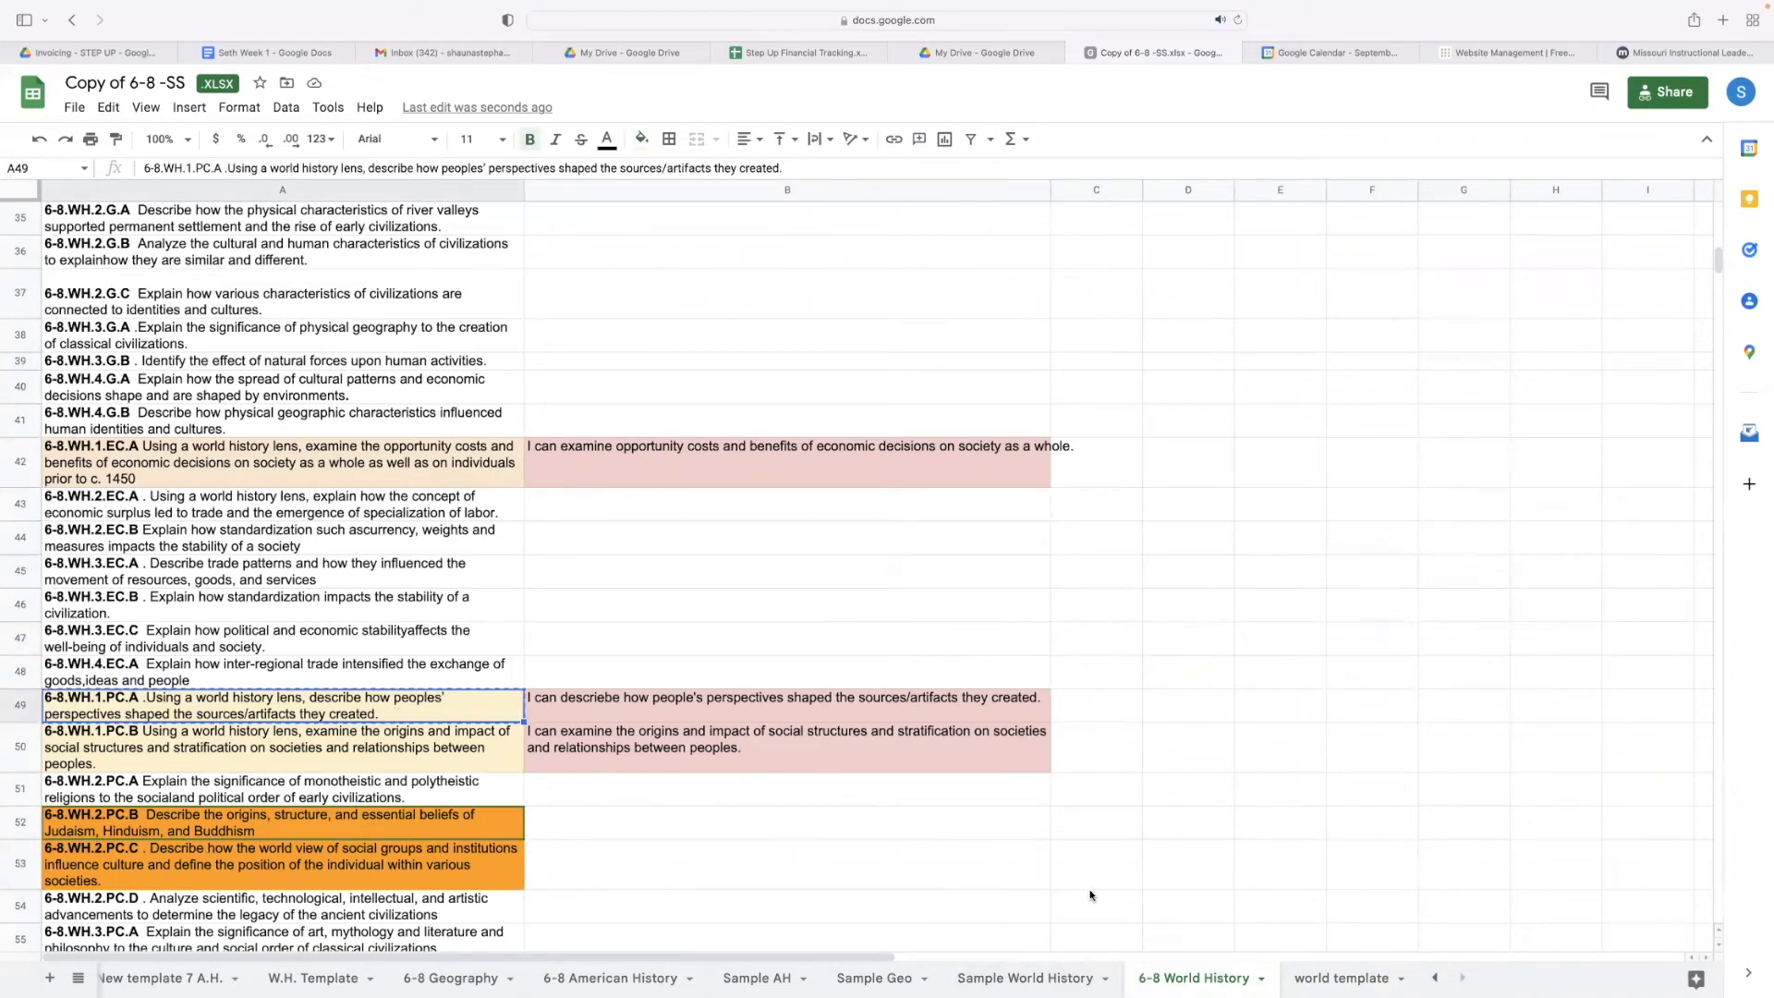
click(1347, 977)
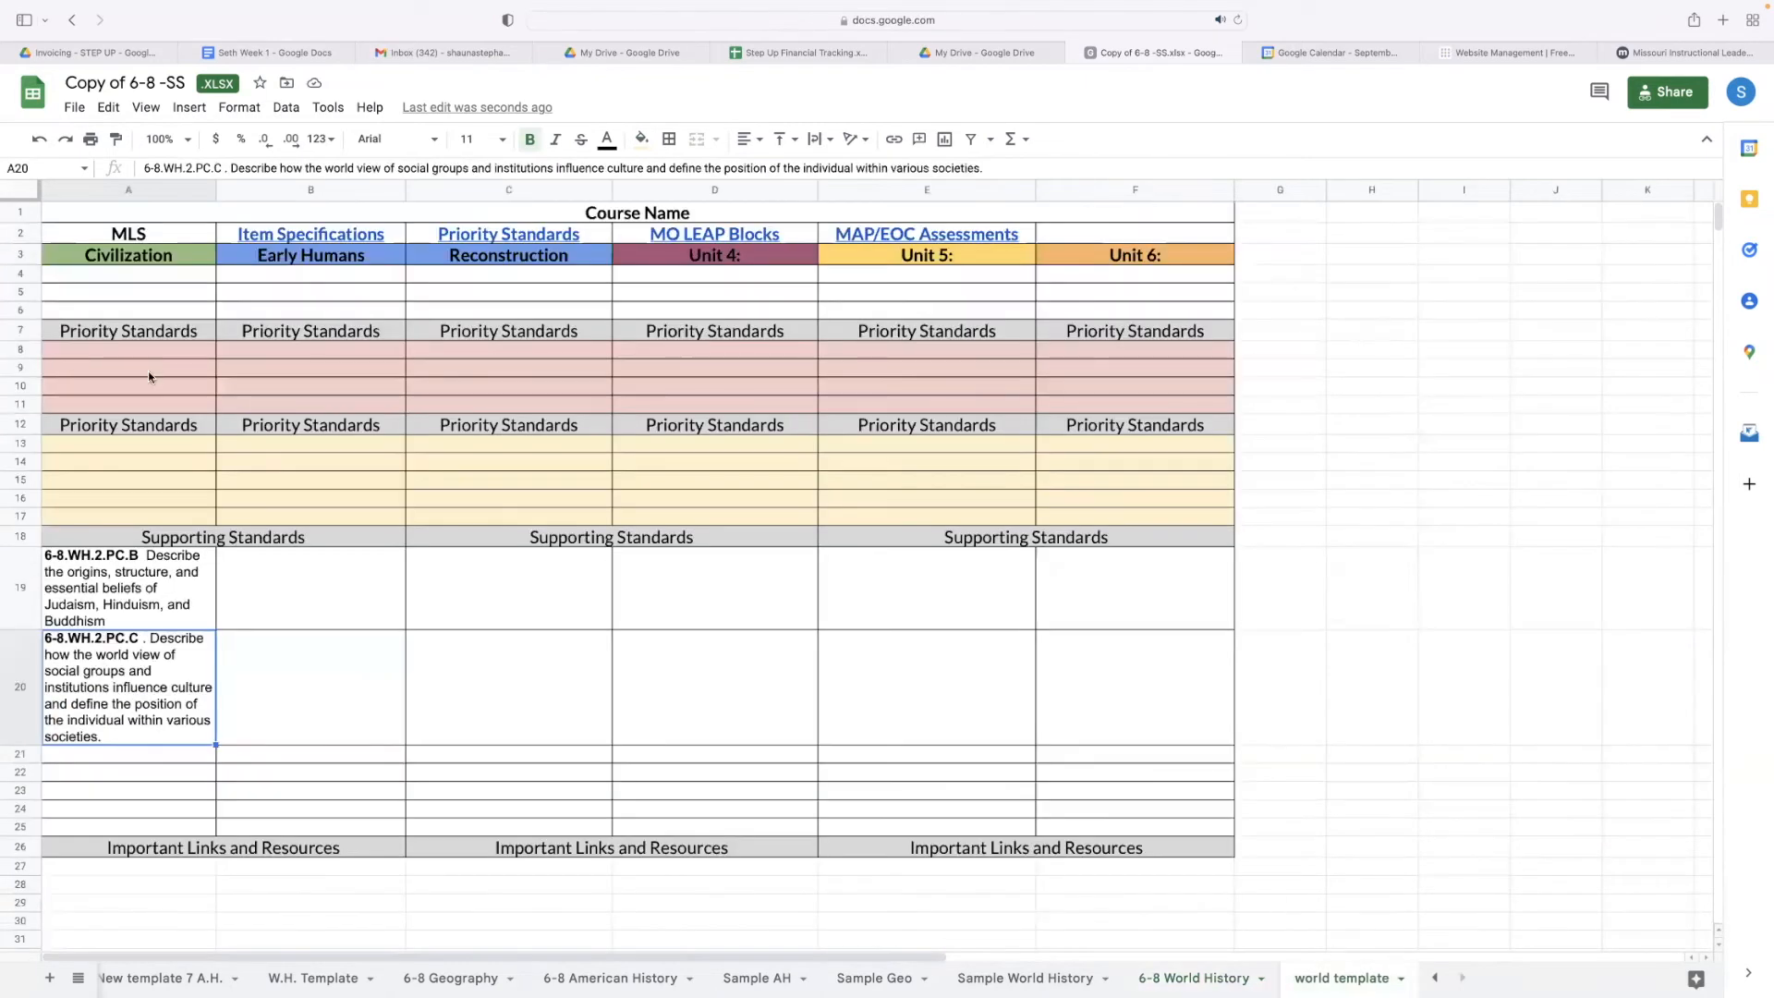
click(132, 447)
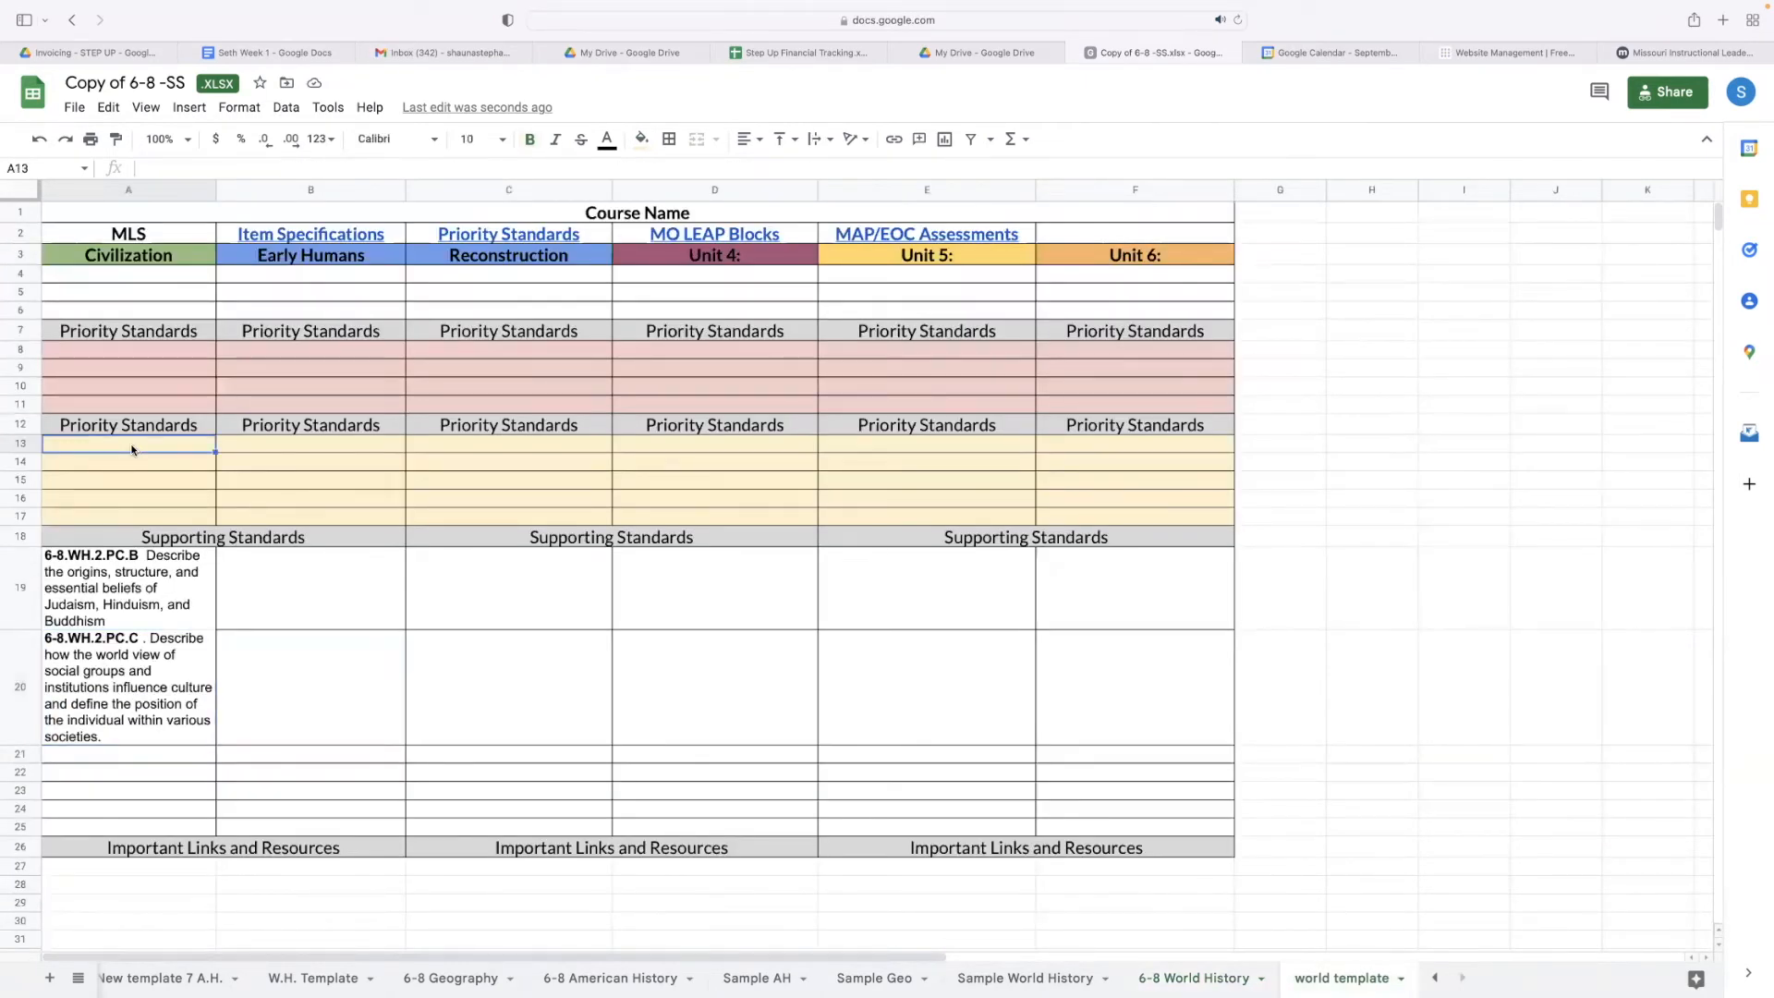
text(6-8.WH.1.PC.A .Using a world history lens, describe how peoples' perspectives shaped the sources/artifacts they created.)
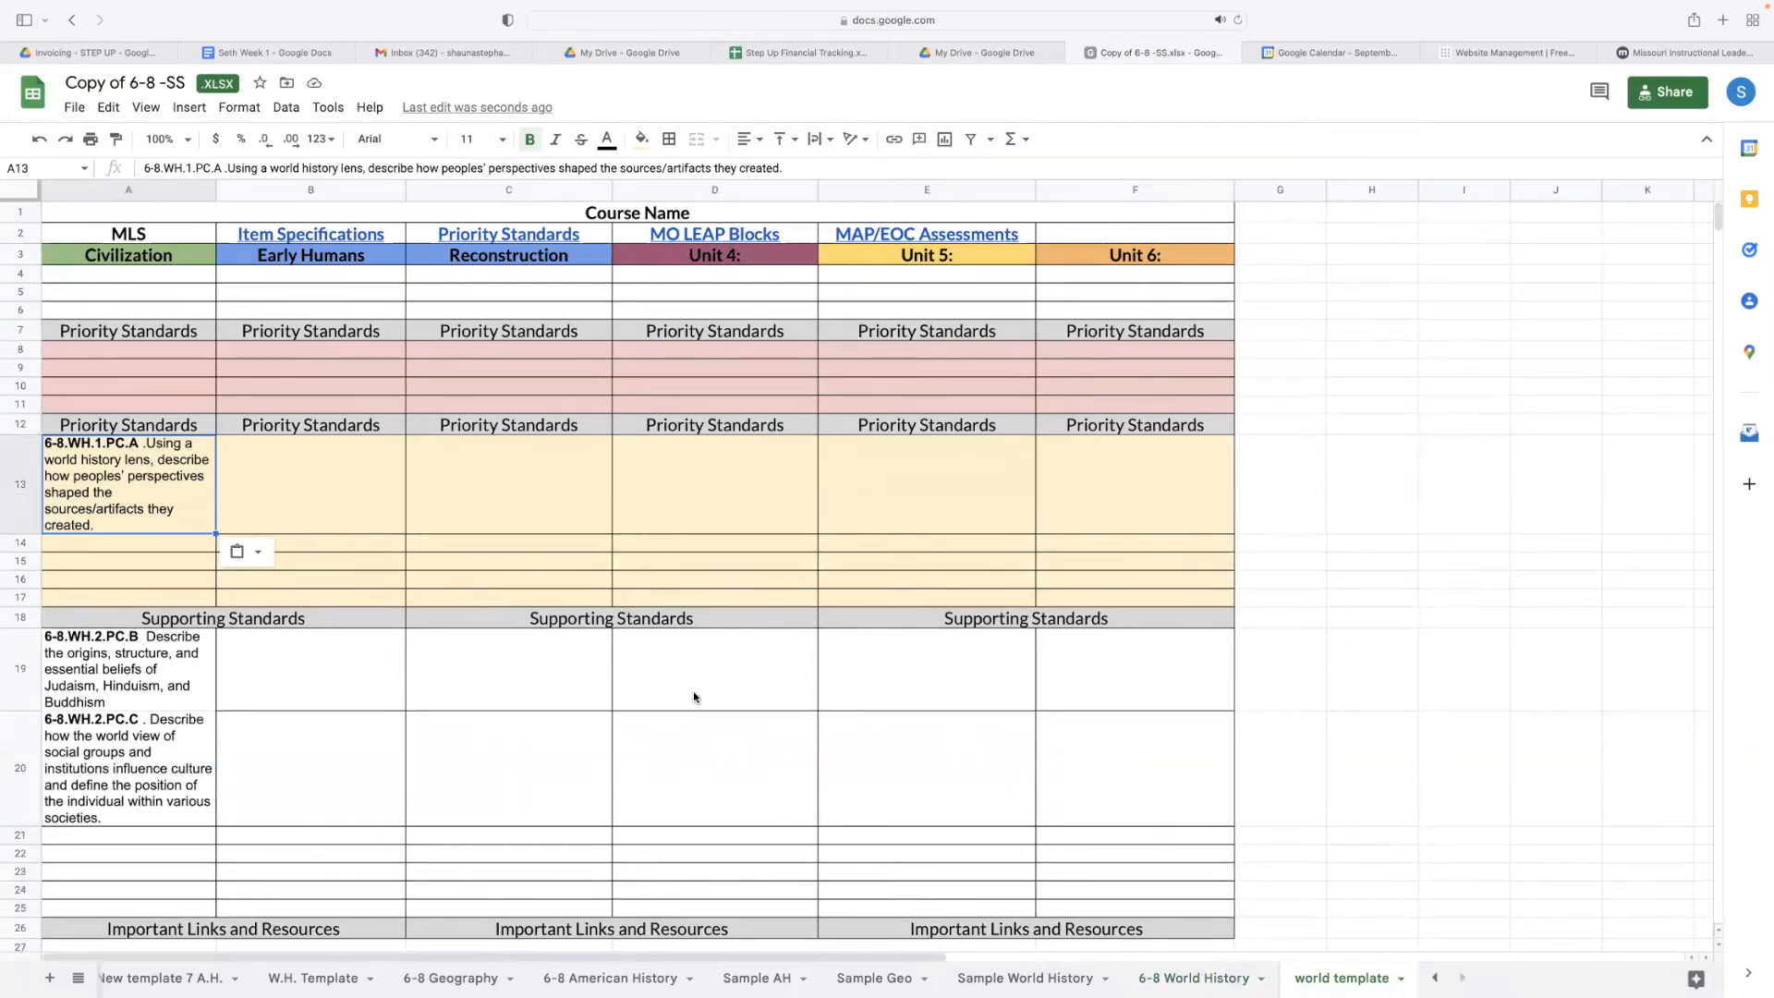
Step: Copy the "I can" statement on people's perspectives from B49 of 6-8 World History into A8 of the world template and wrap its text
click(1166, 975)
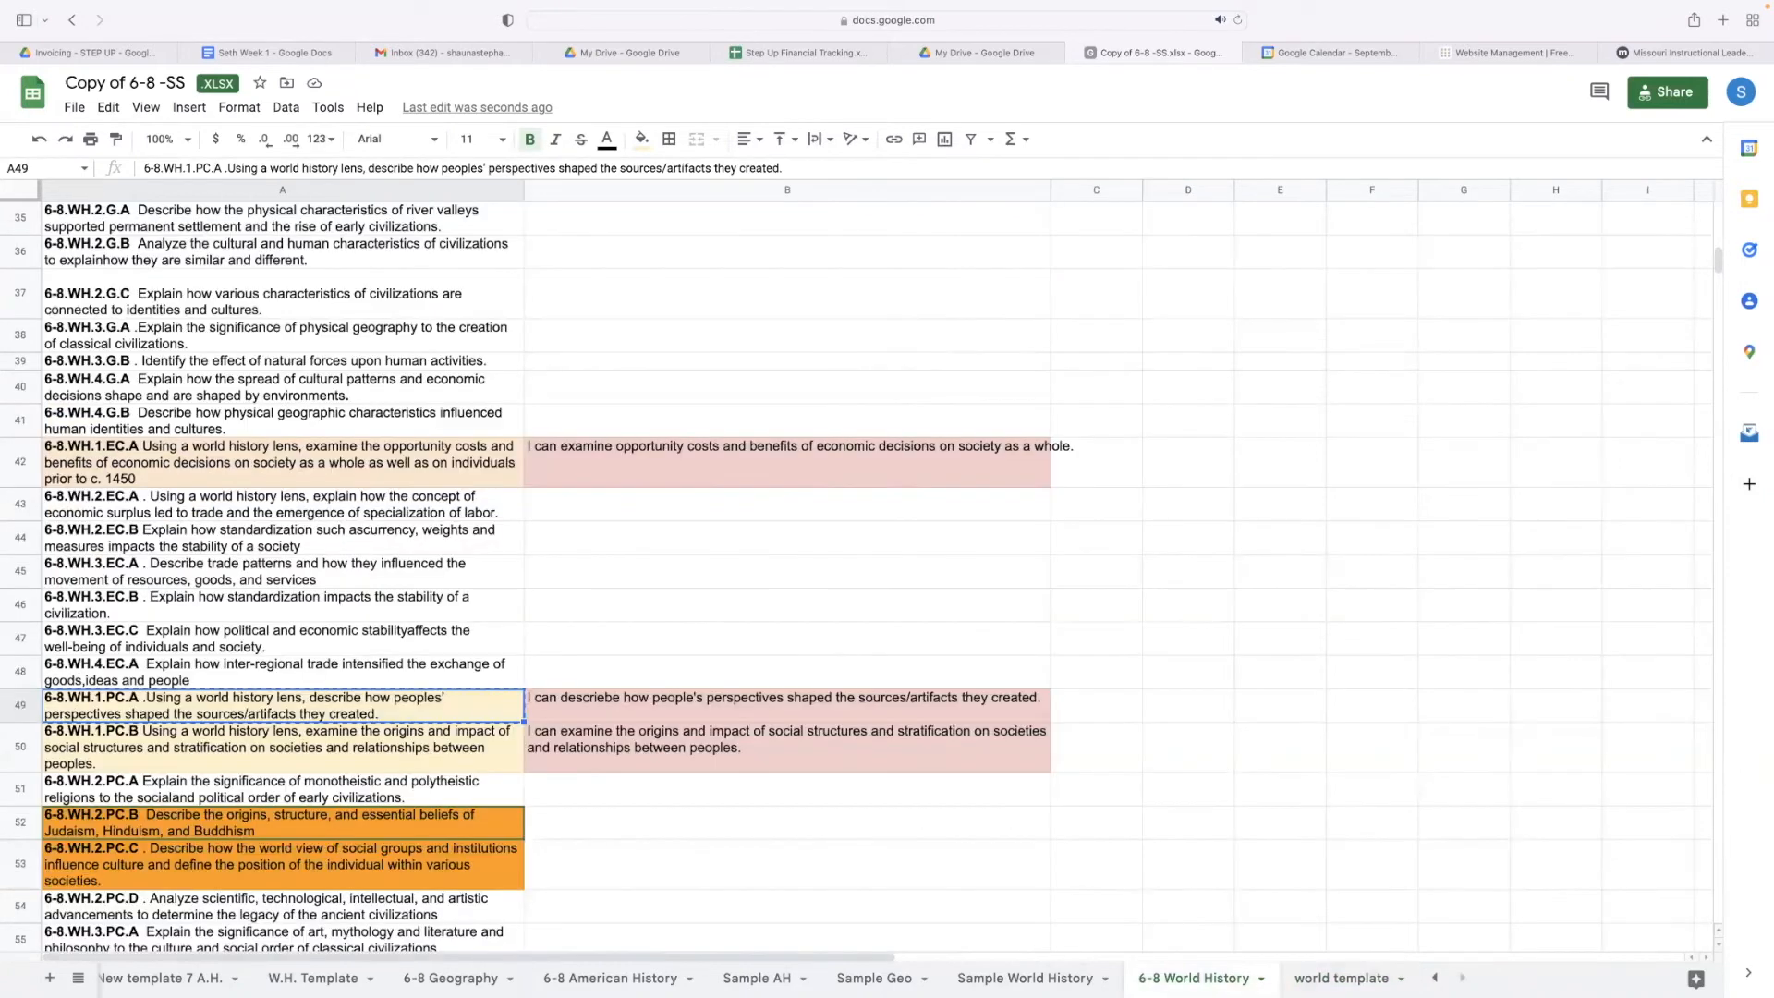
click(703, 706)
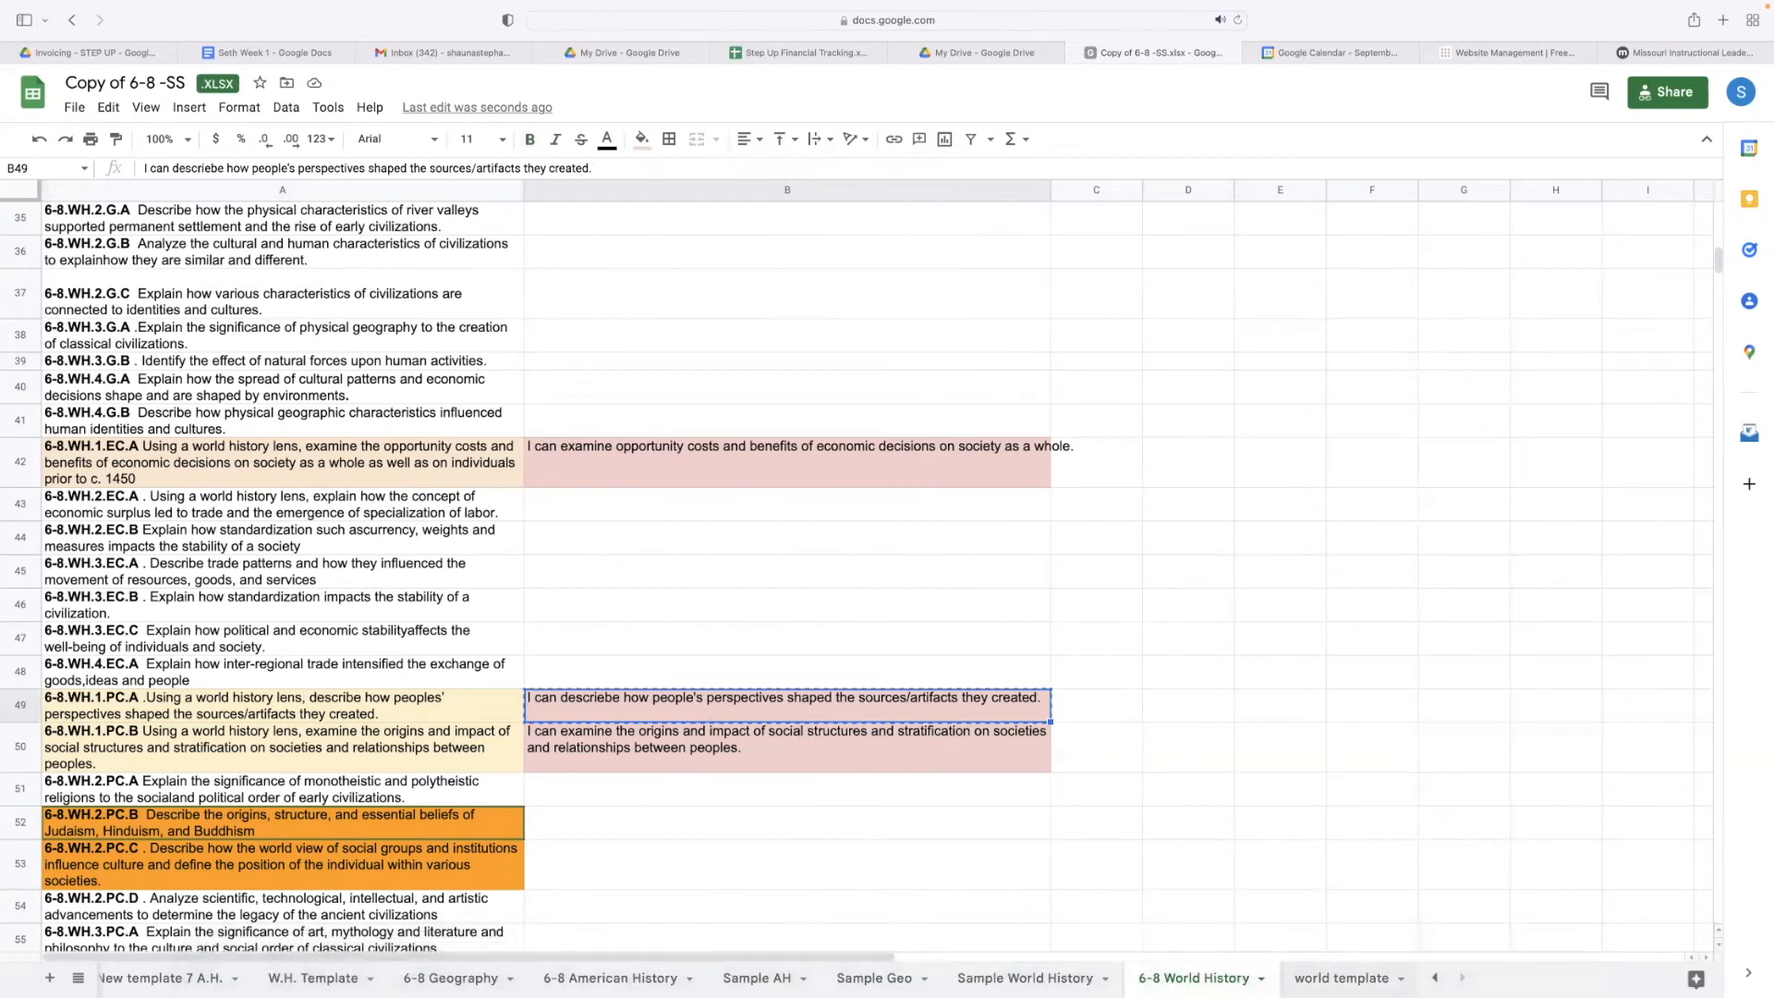
click(1340, 976)
click(170, 349)
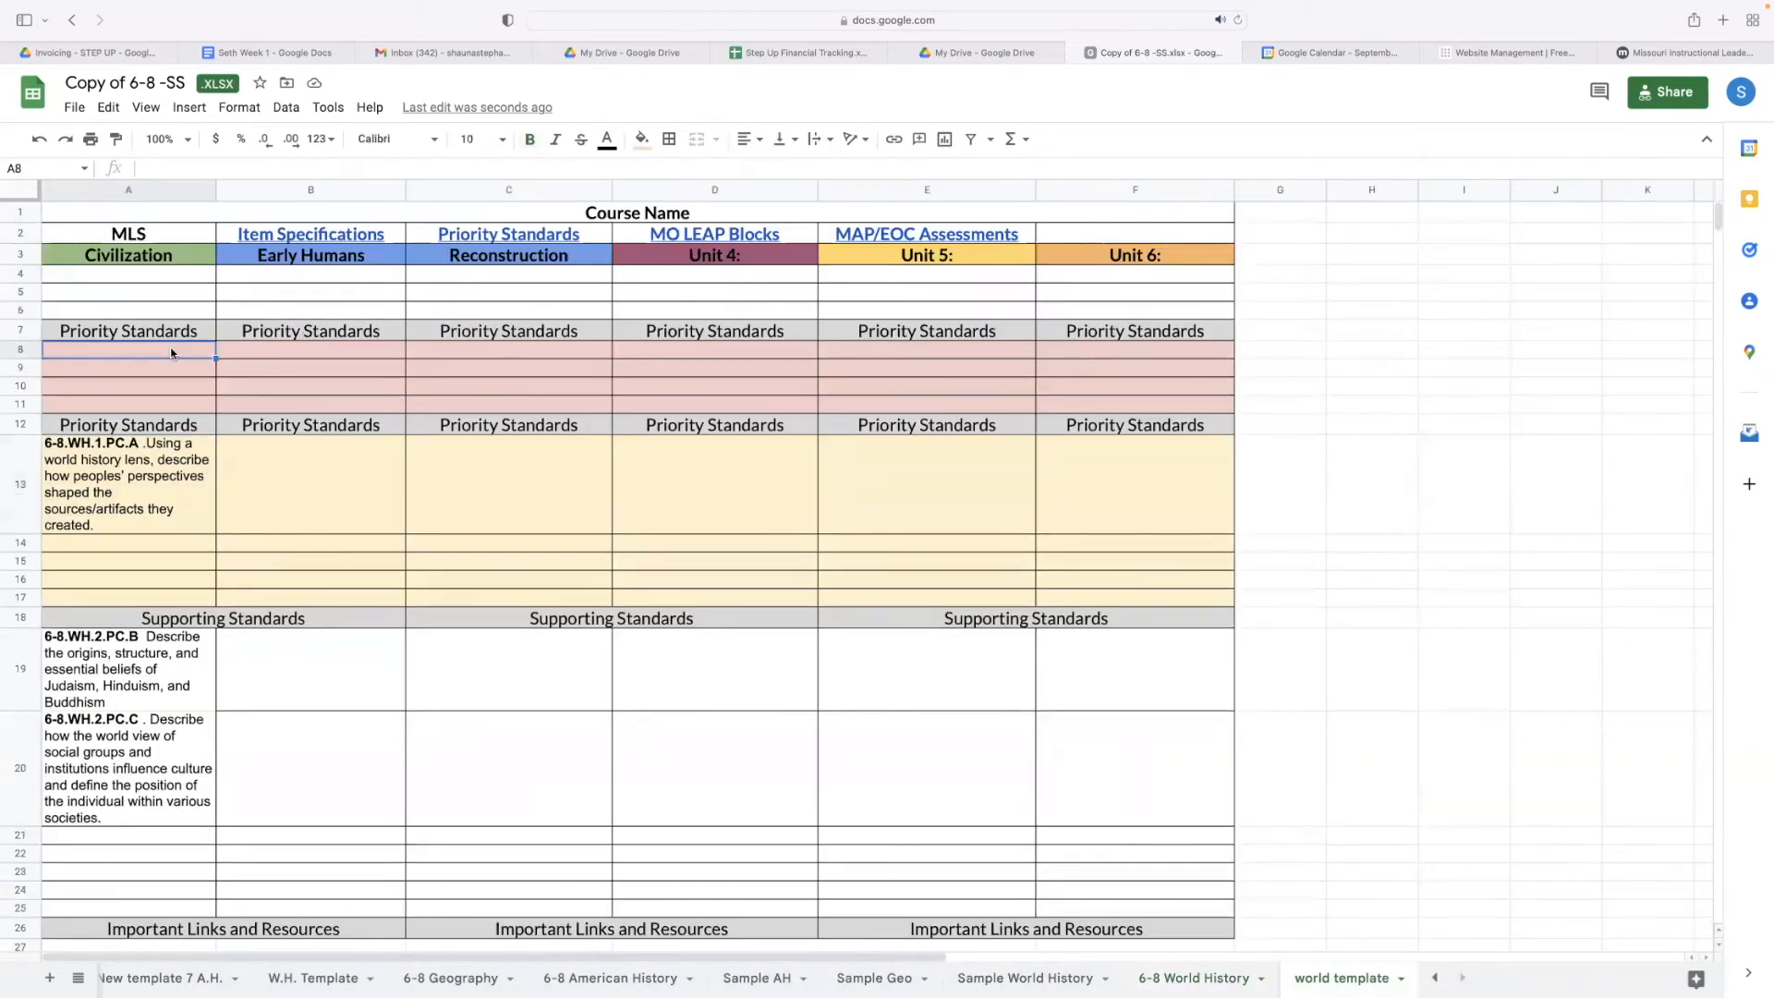
text(I can descriebe how people's perspectives shaped the sources/artifacts they created.)
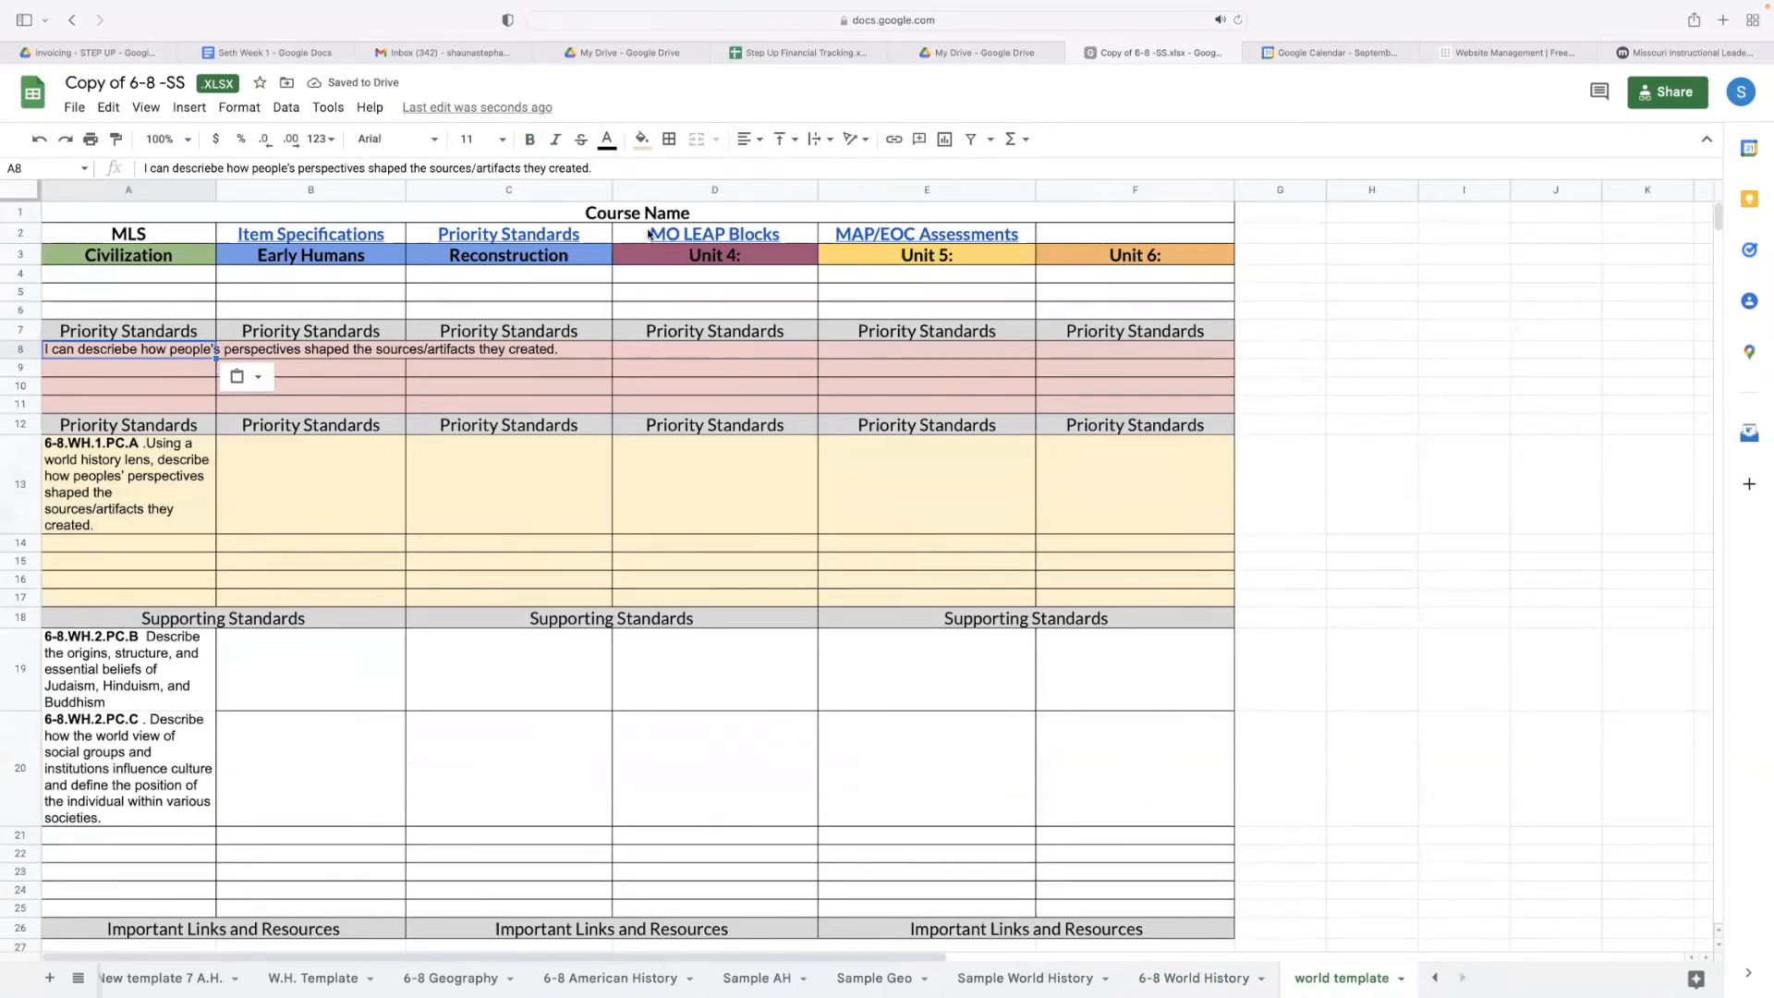
click(831, 143)
click(838, 170)
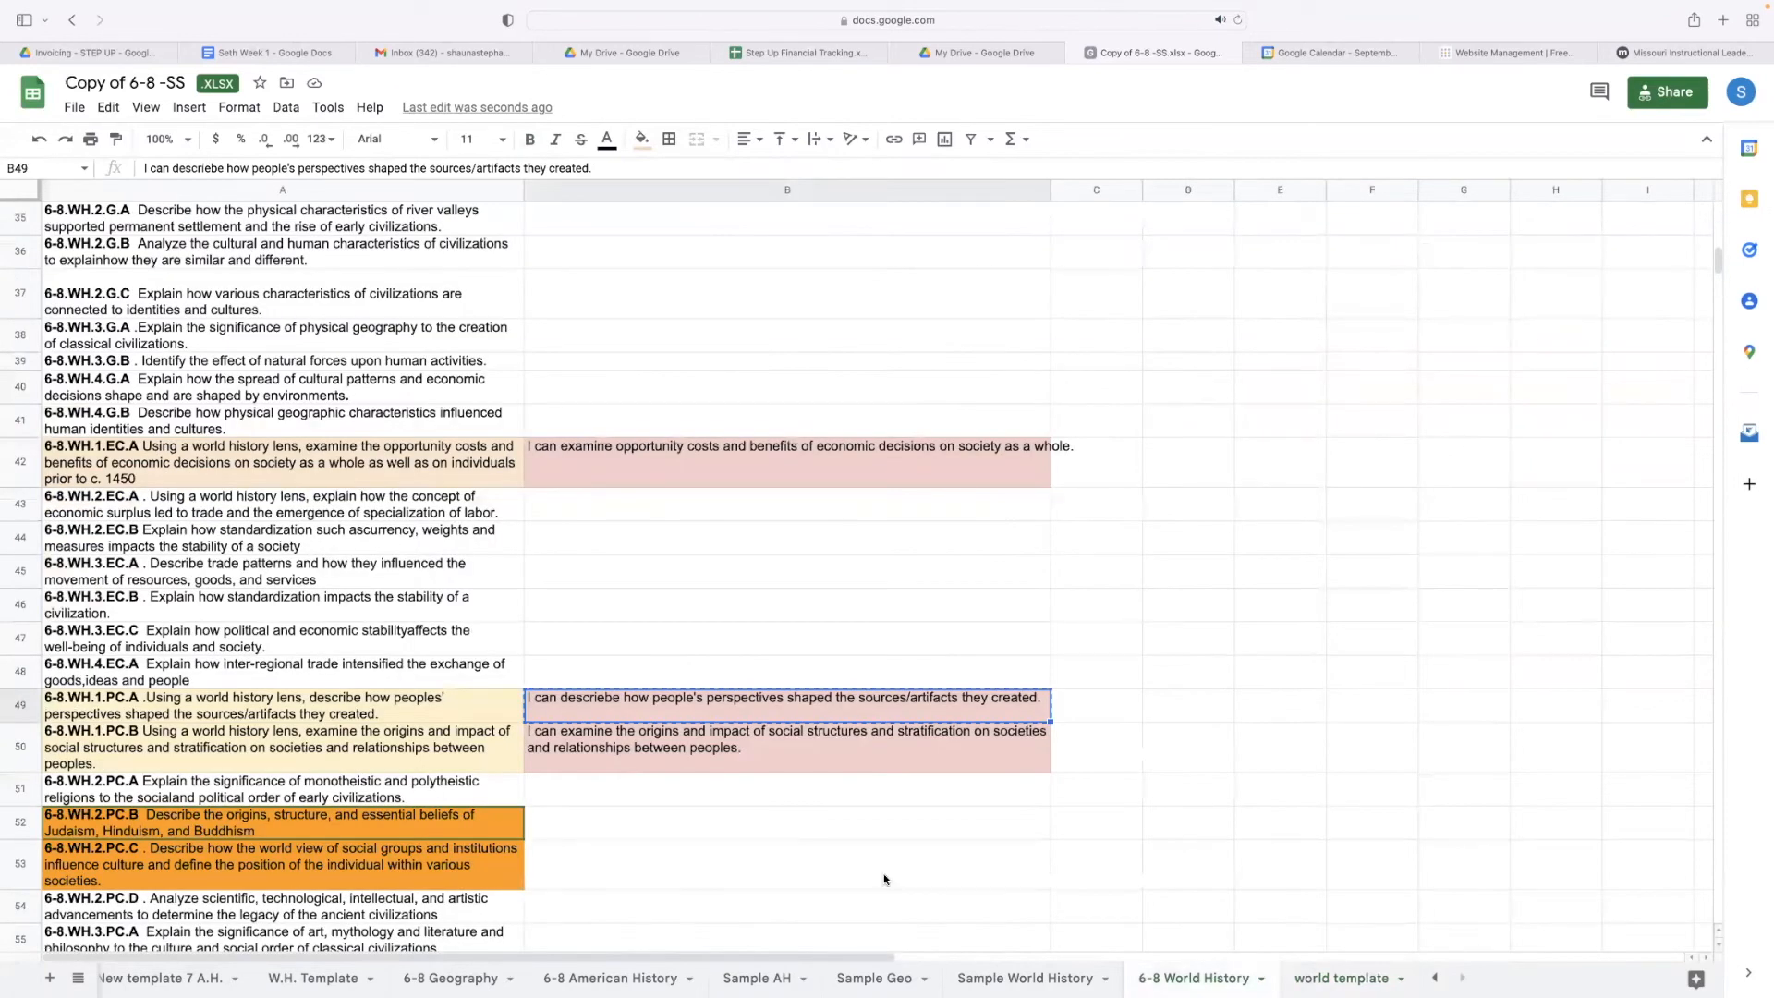
Step: Fill cell A49 with standard 6-8.WH.1.PC.A in the 6-8 World History sheet with orange
click(1215, 979)
click(394, 712)
scroll(393, 711, down, 1)
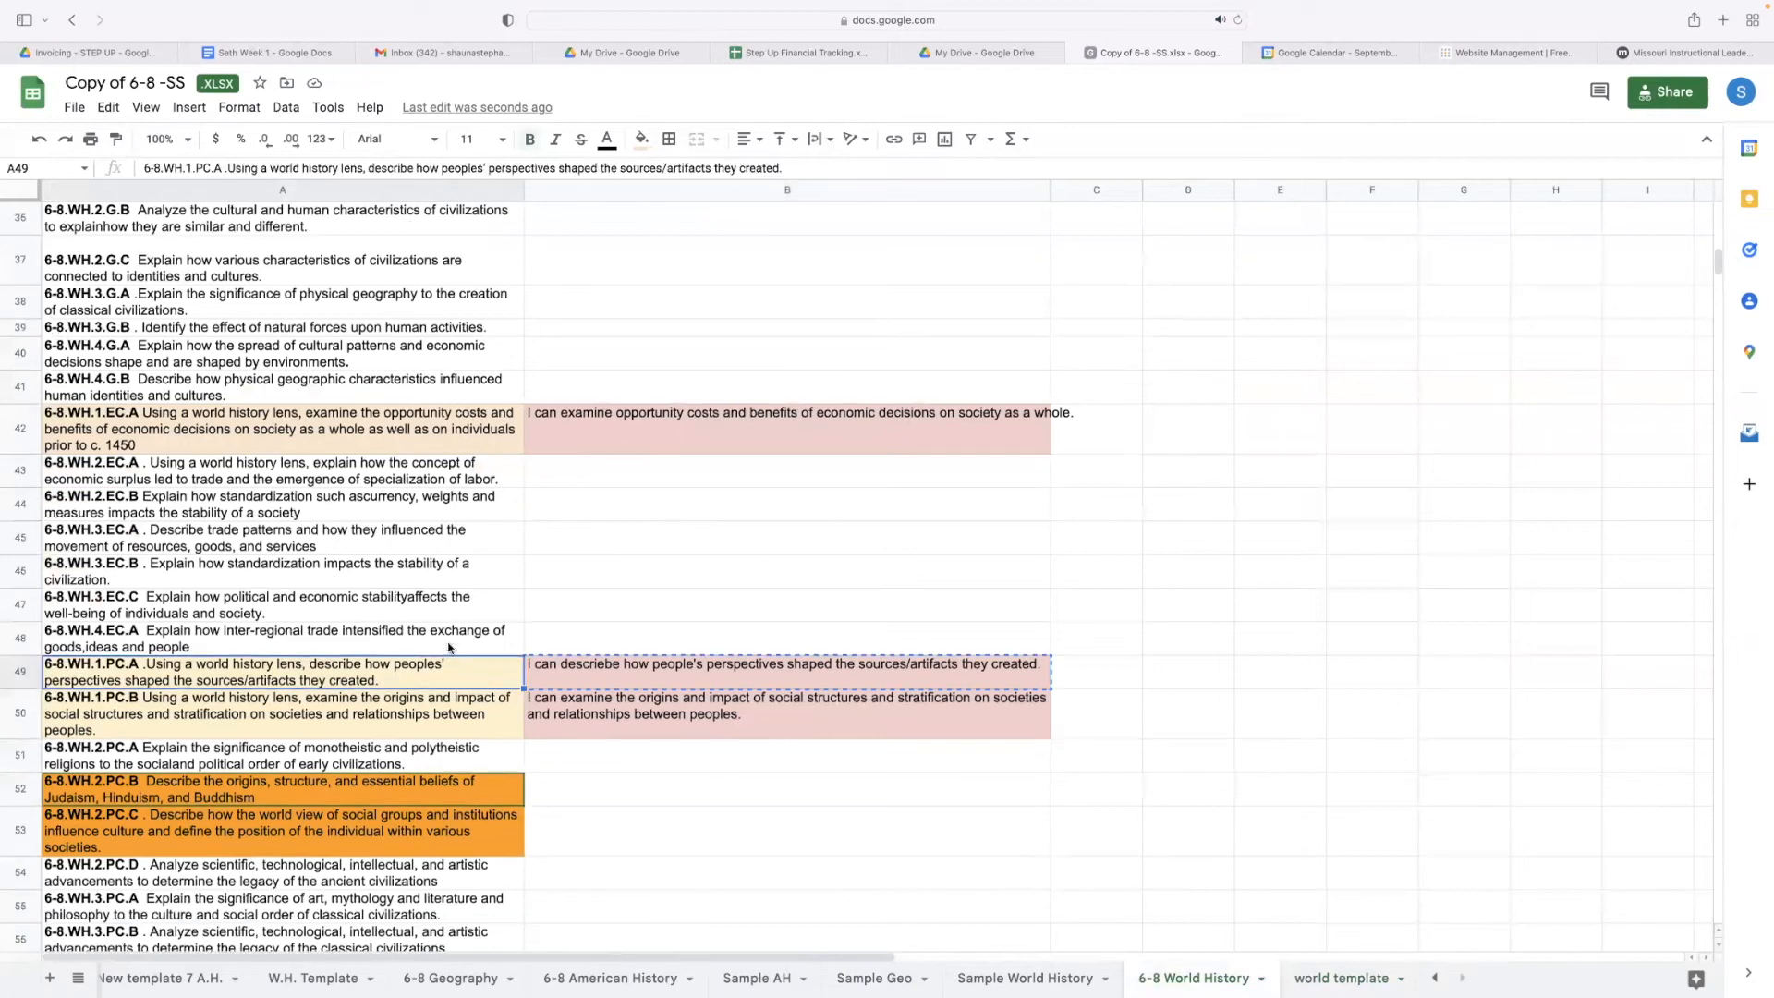
click(647, 143)
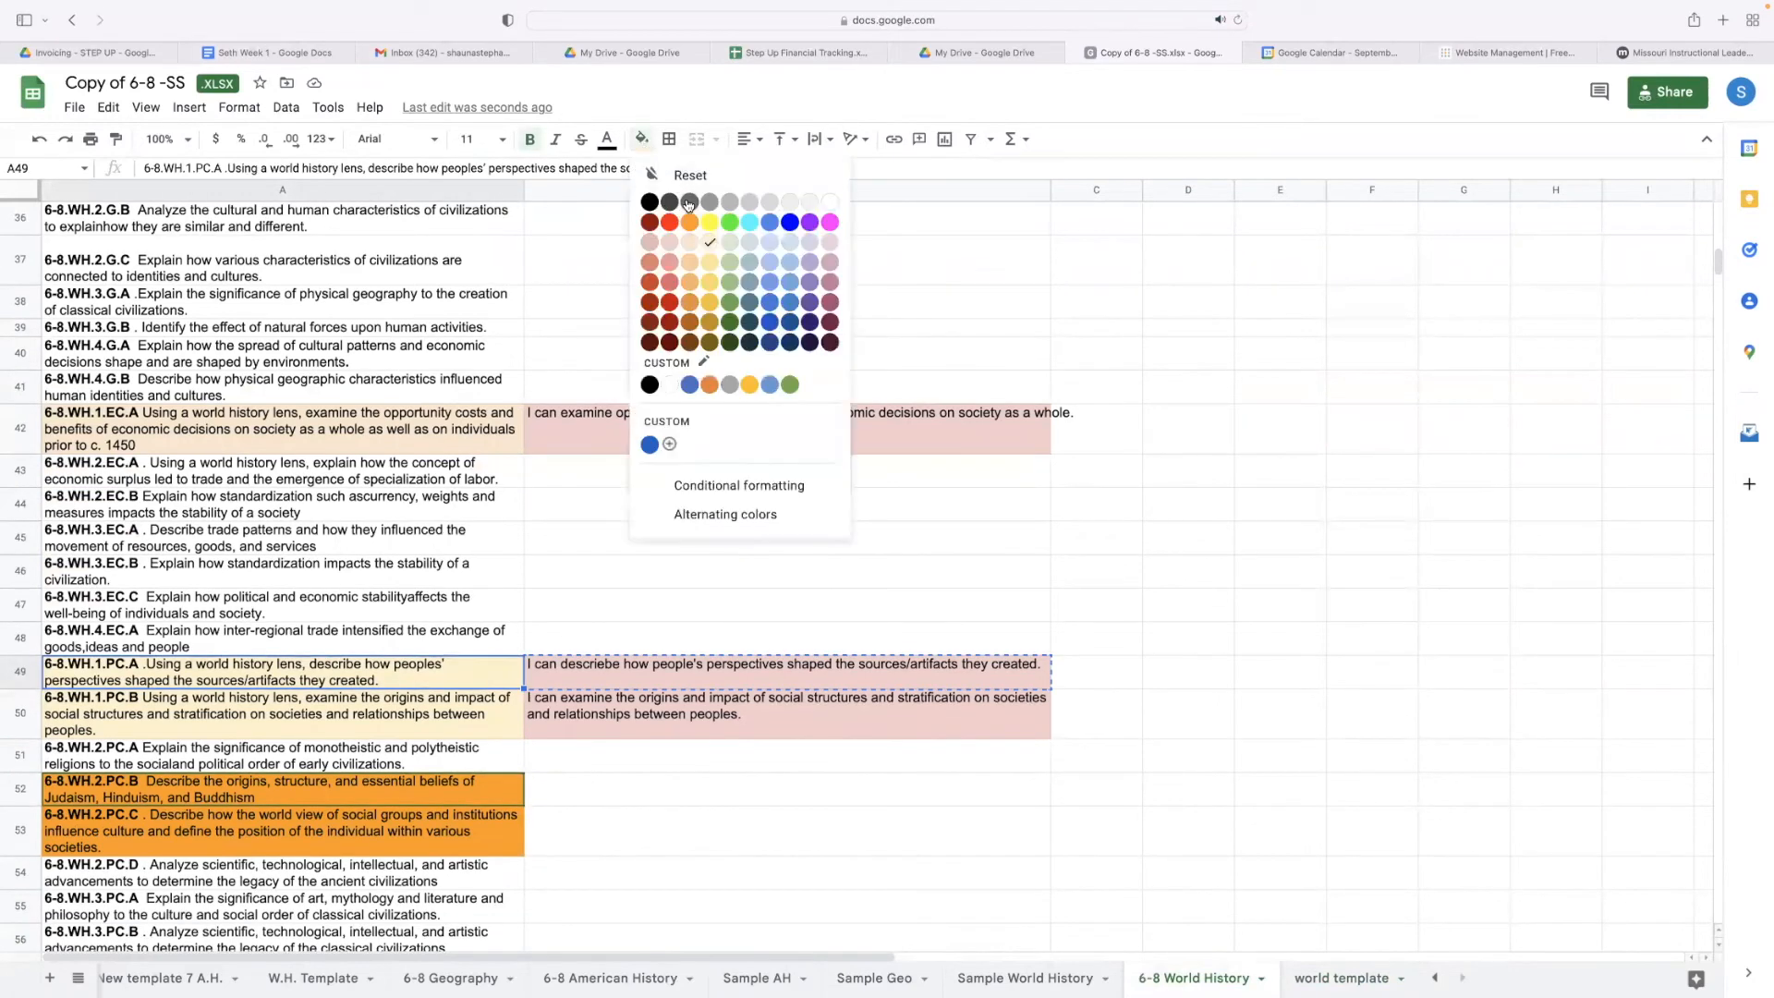
click(690, 221)
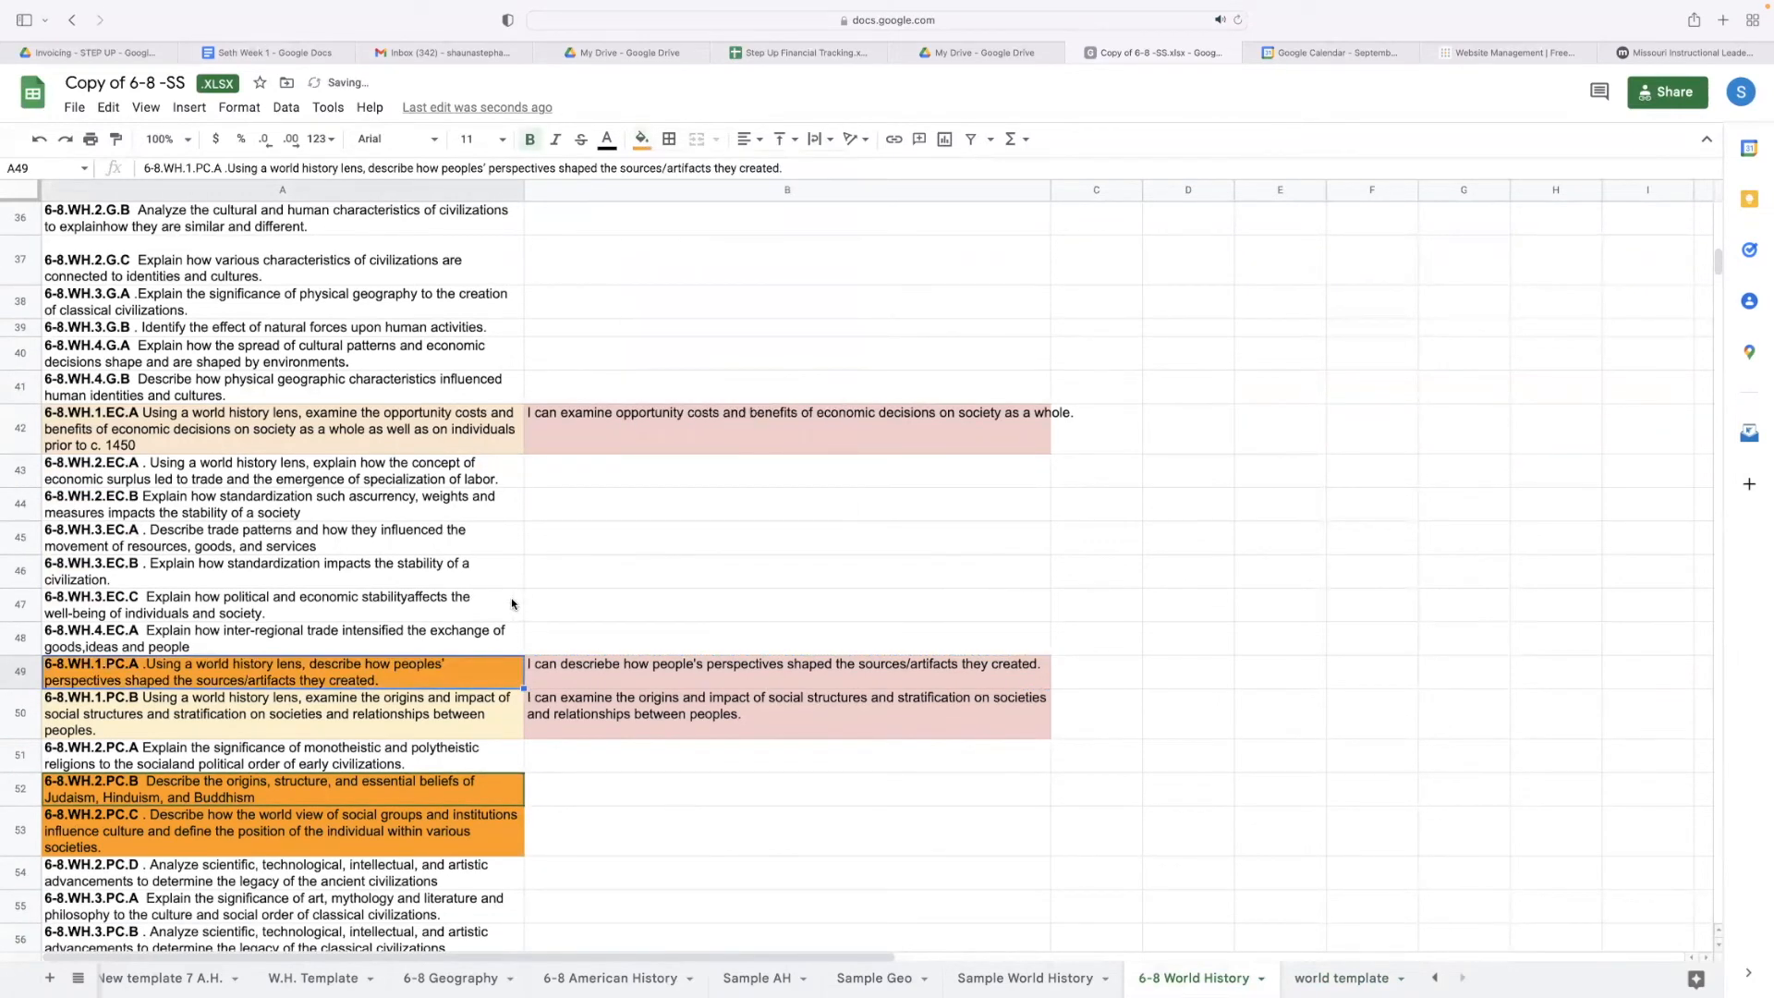
Step: Copy priority standard 6-8.WH.1.PC.B from A50 of the 6-8 World History sheet into A14 of the world template sheet
click(469, 708)
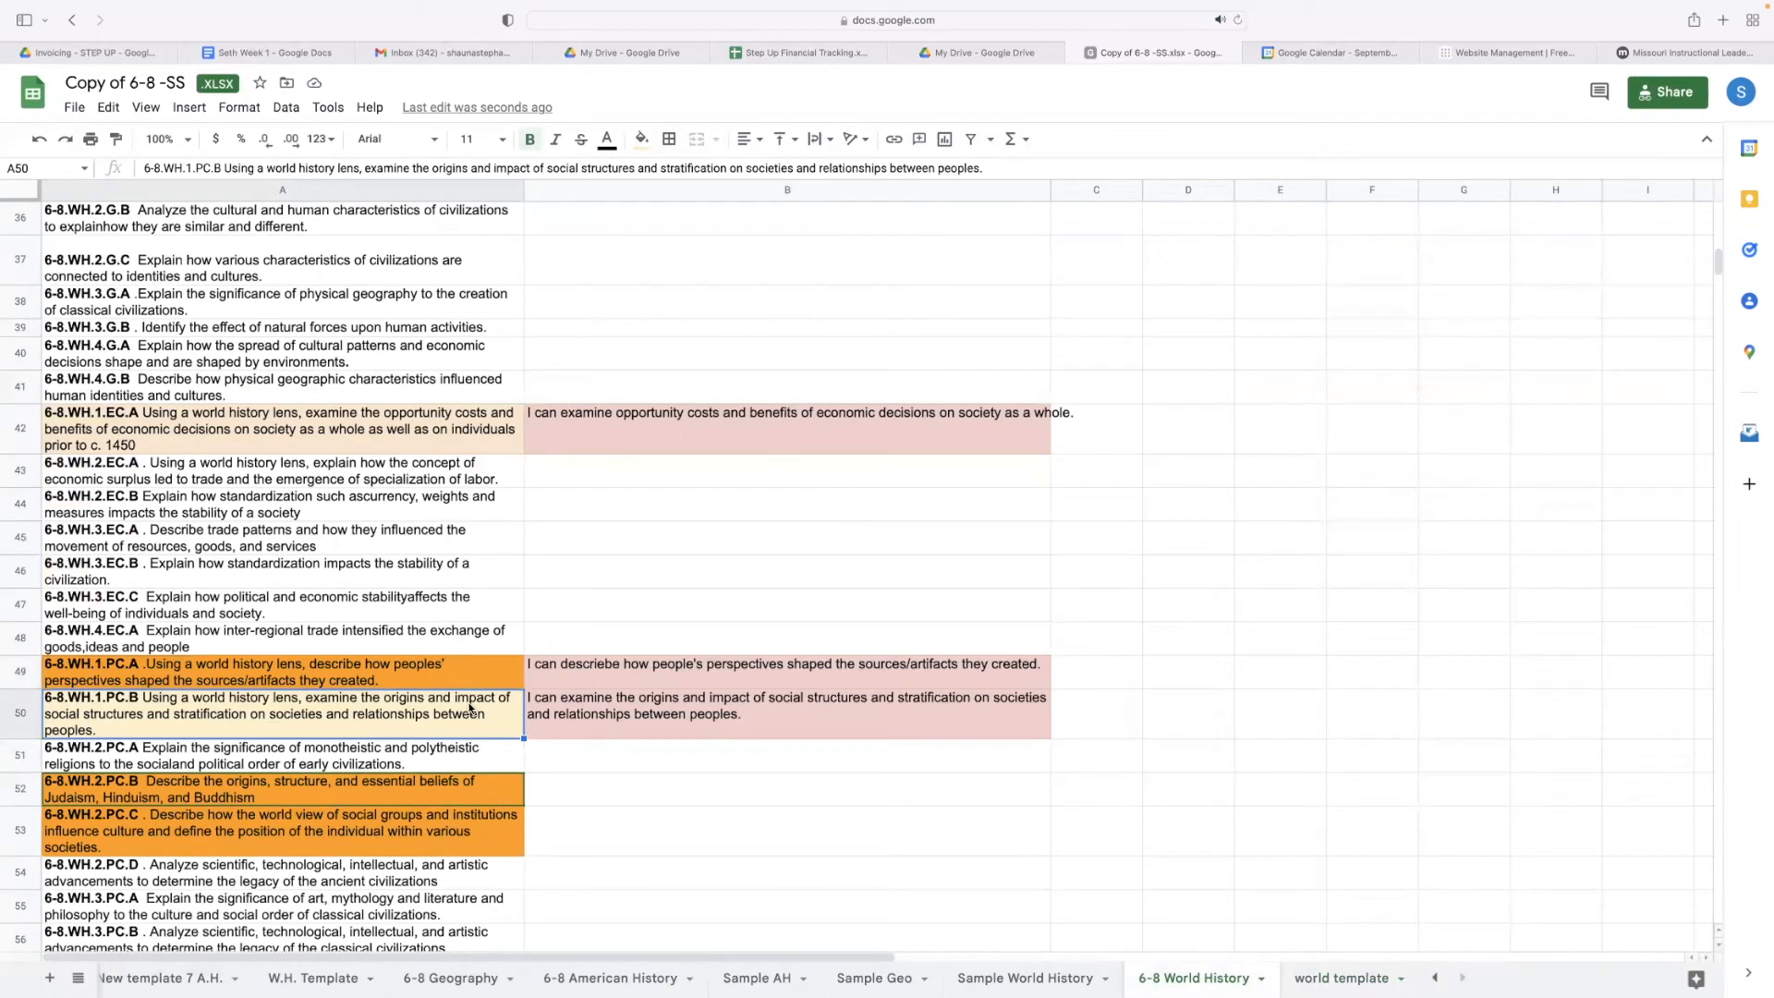
click(1337, 975)
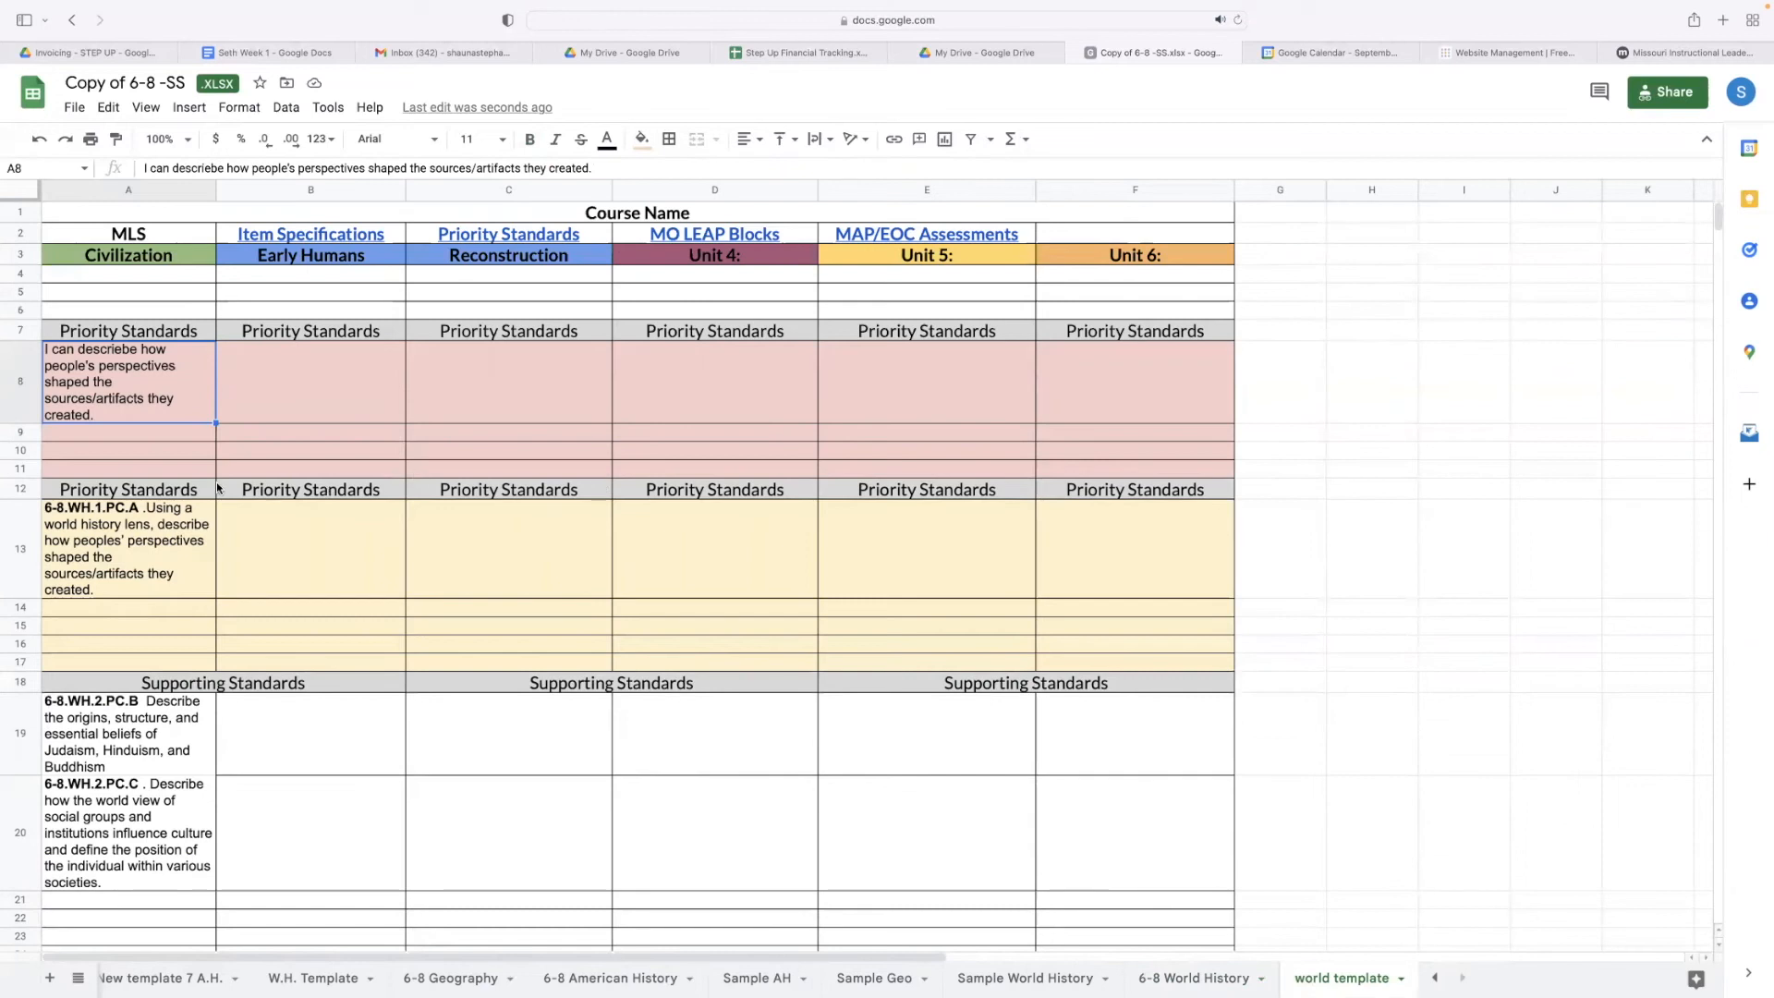
click(135, 608)
text(6-8.WH.1.PC.B Using a world history lens, examine the origins and impact of social structures and stratification on societies and relationships between peoples.)
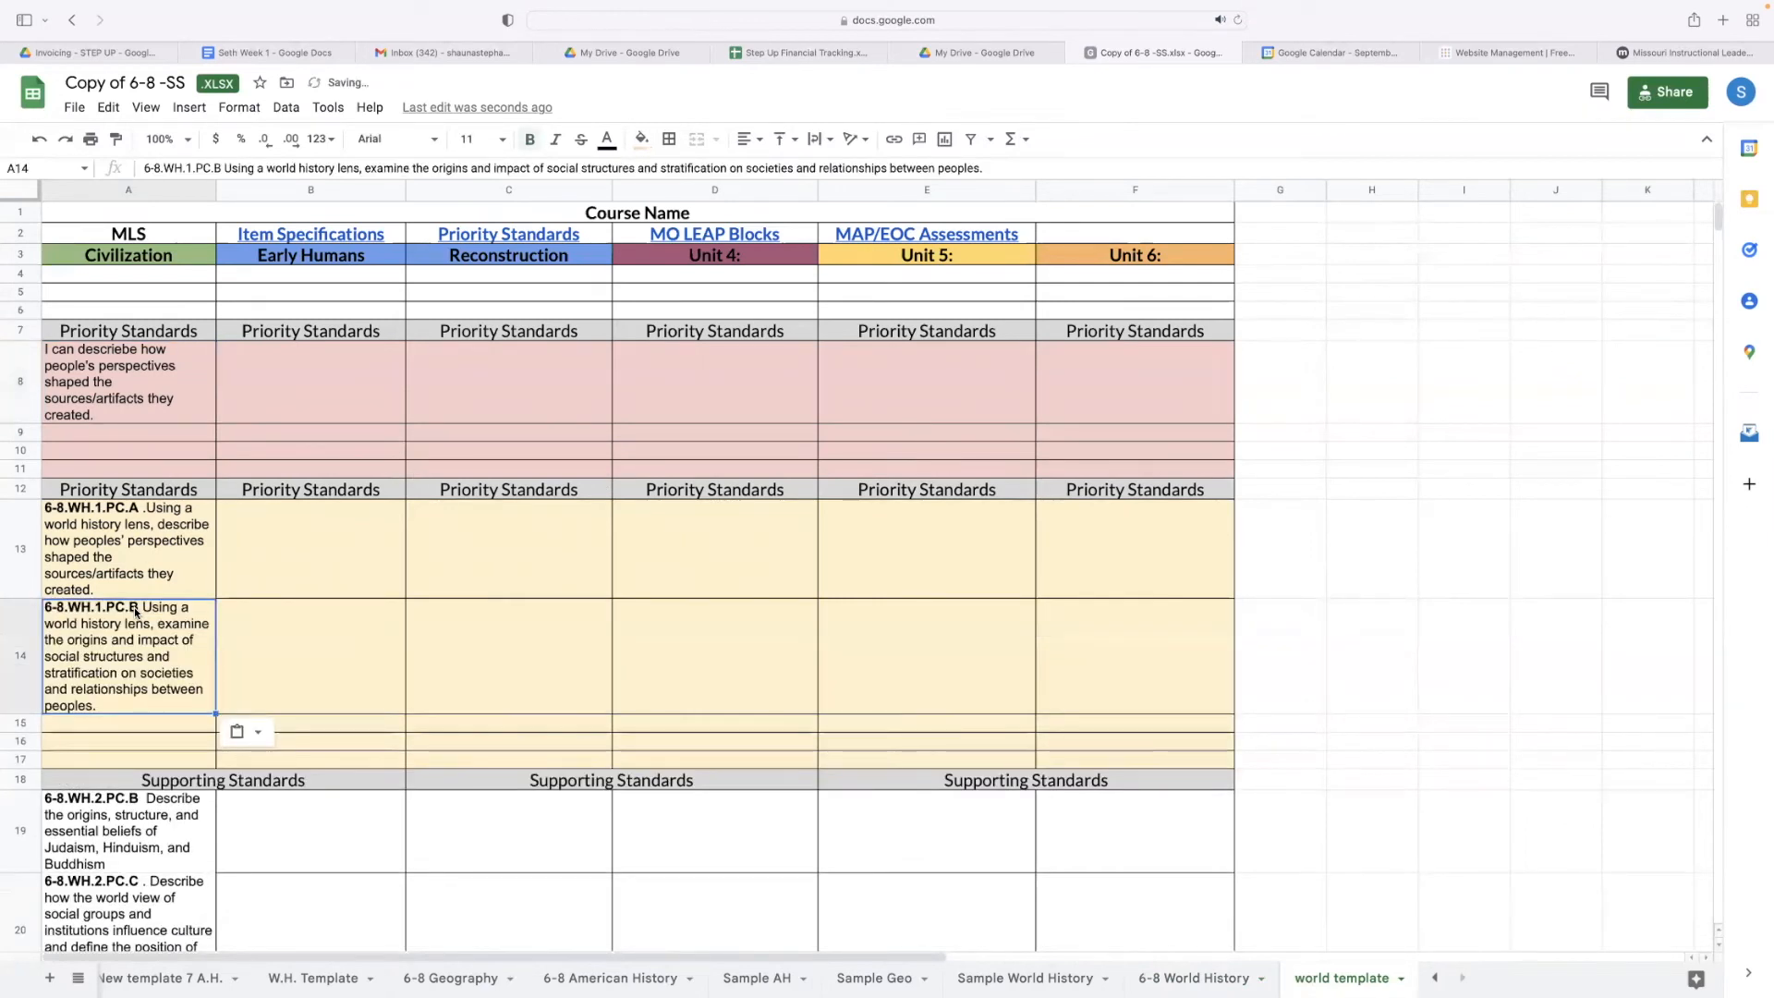
Step: Copy the "I can" statement on social structures from B50 of the 6-8 World History sheet into A9 of the world template sheet
click(1192, 977)
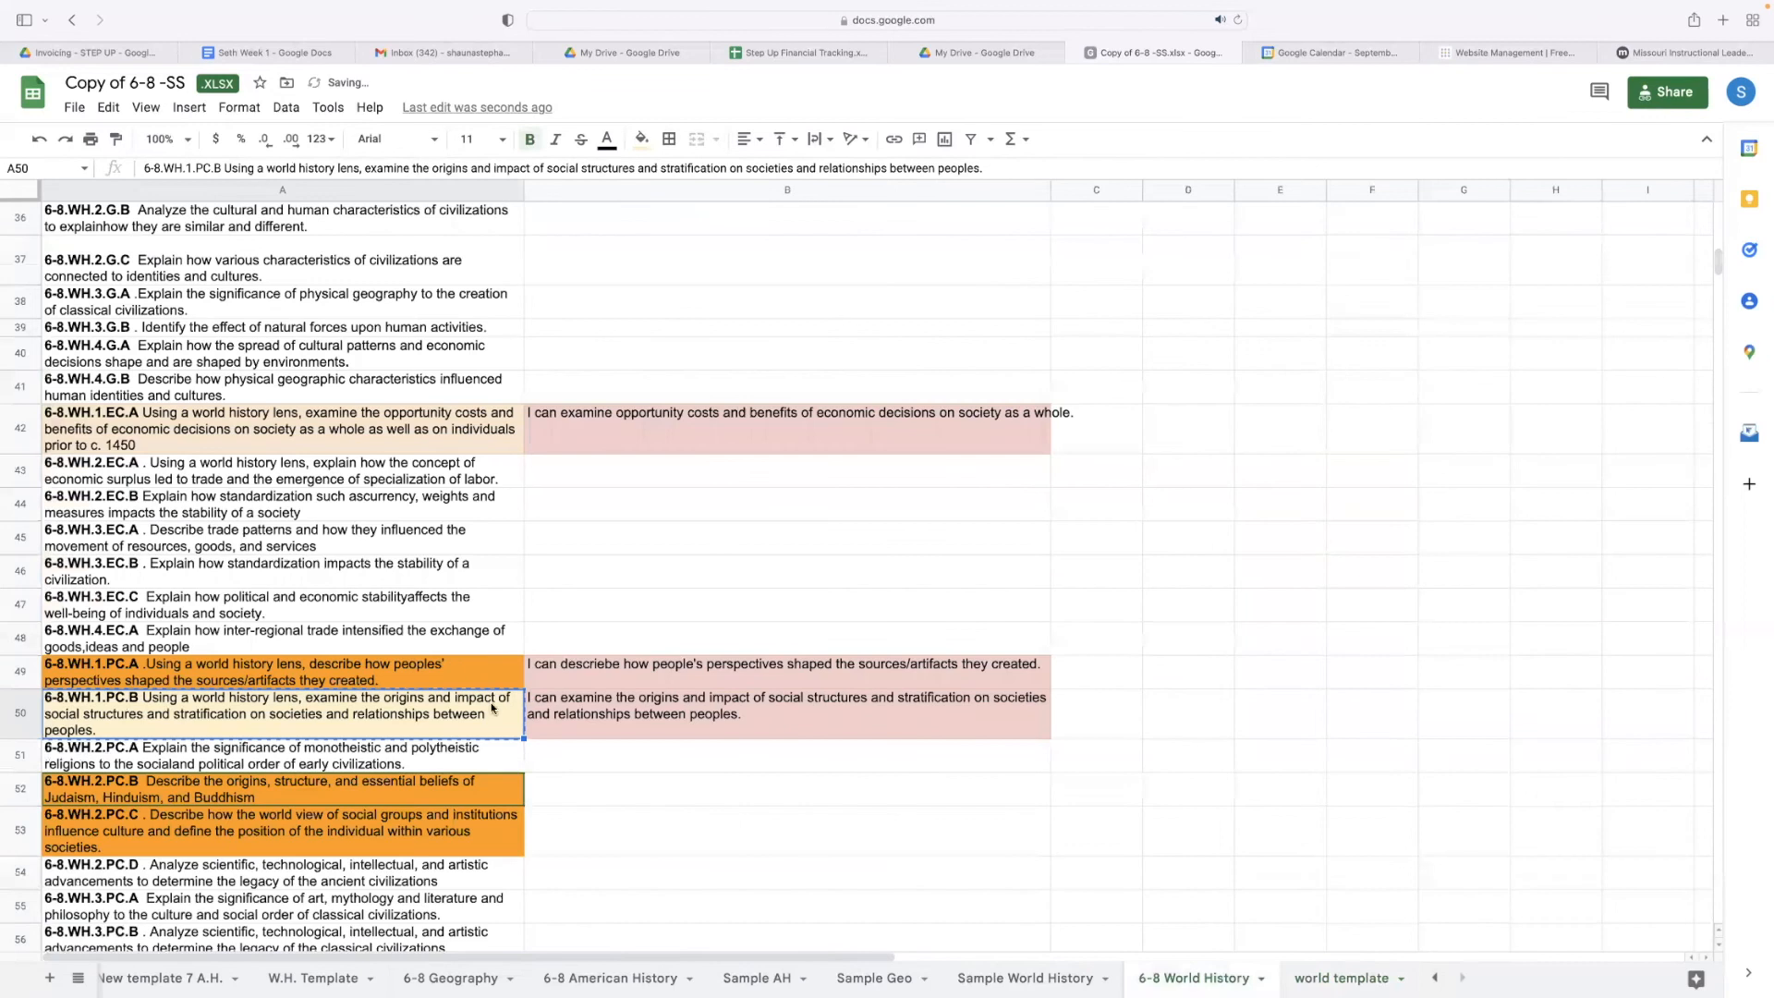
click(601, 724)
key(super+c)
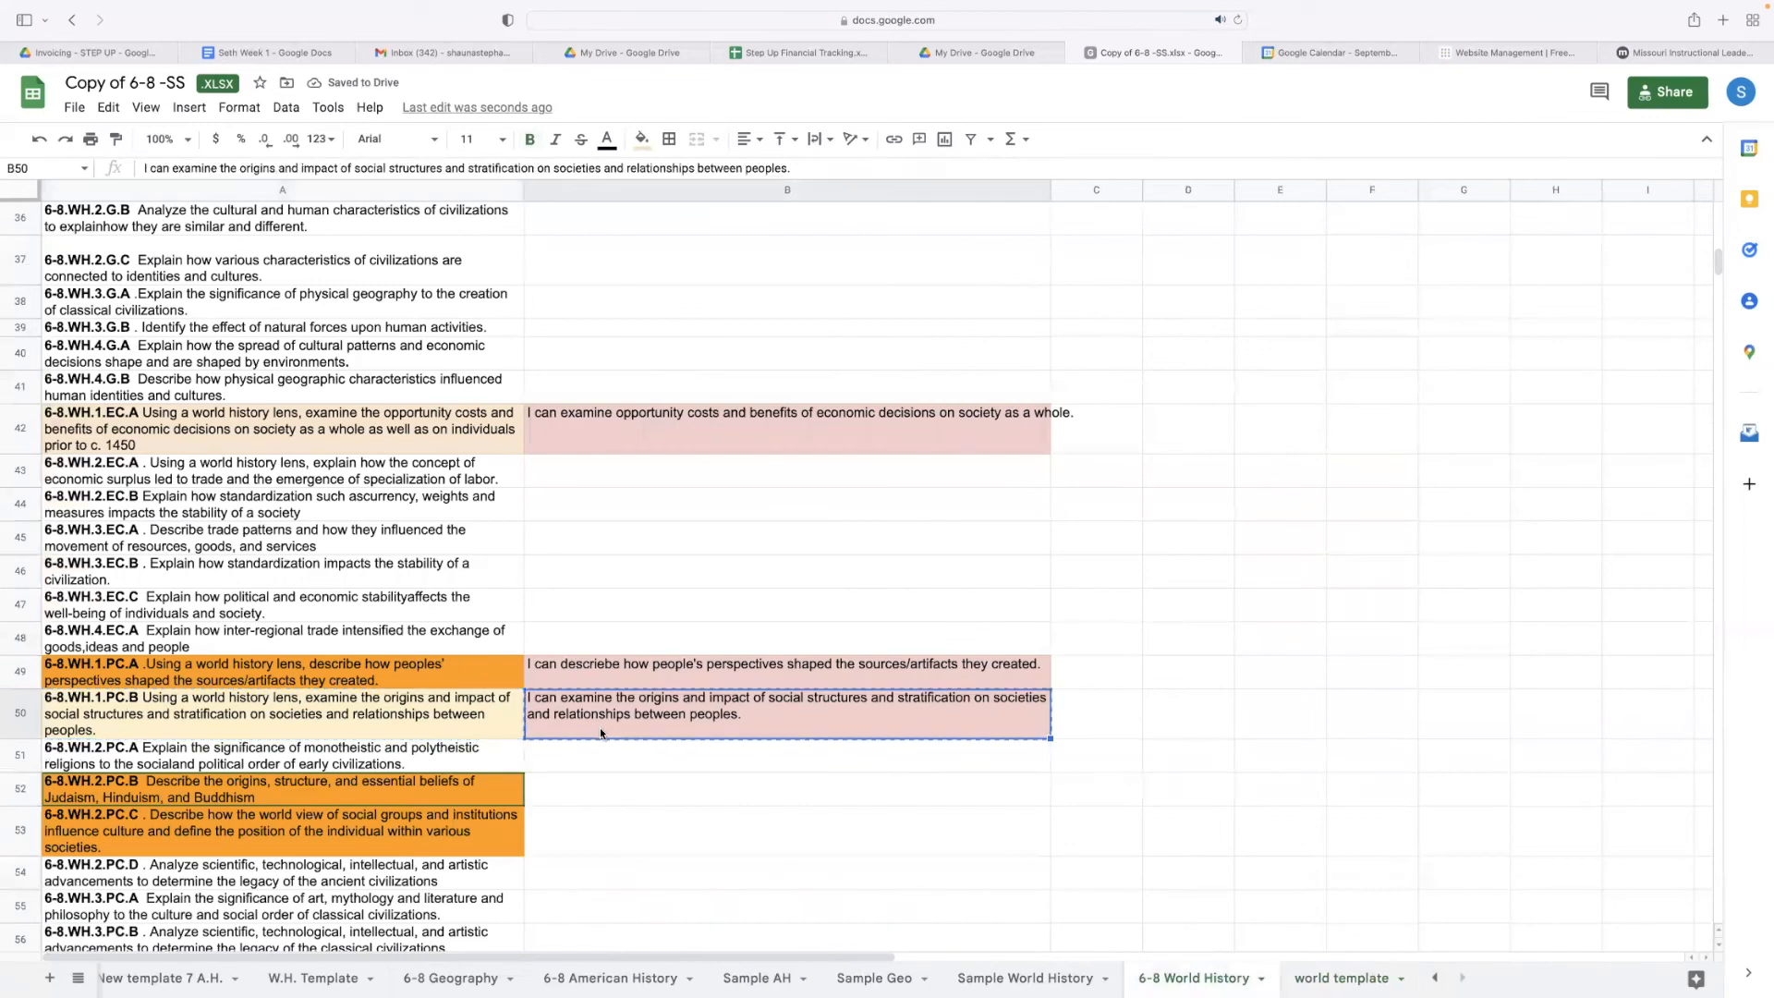
click(1342, 978)
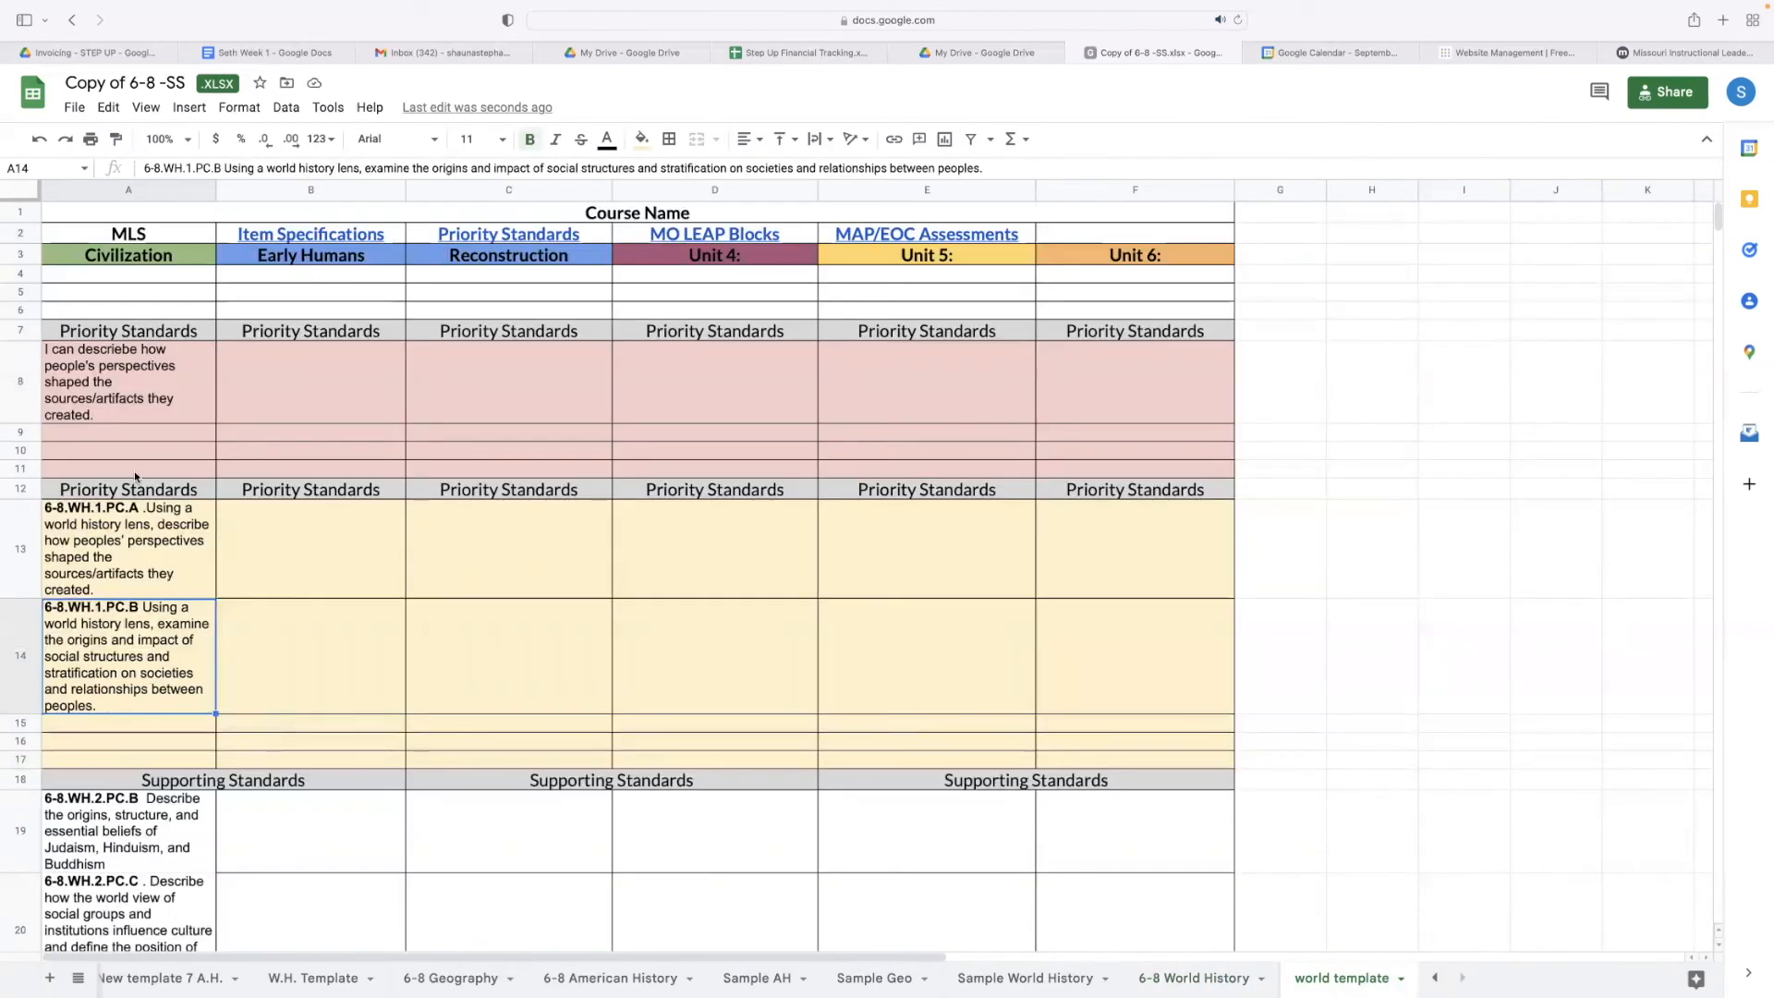
click(85, 431)
key(super+v)
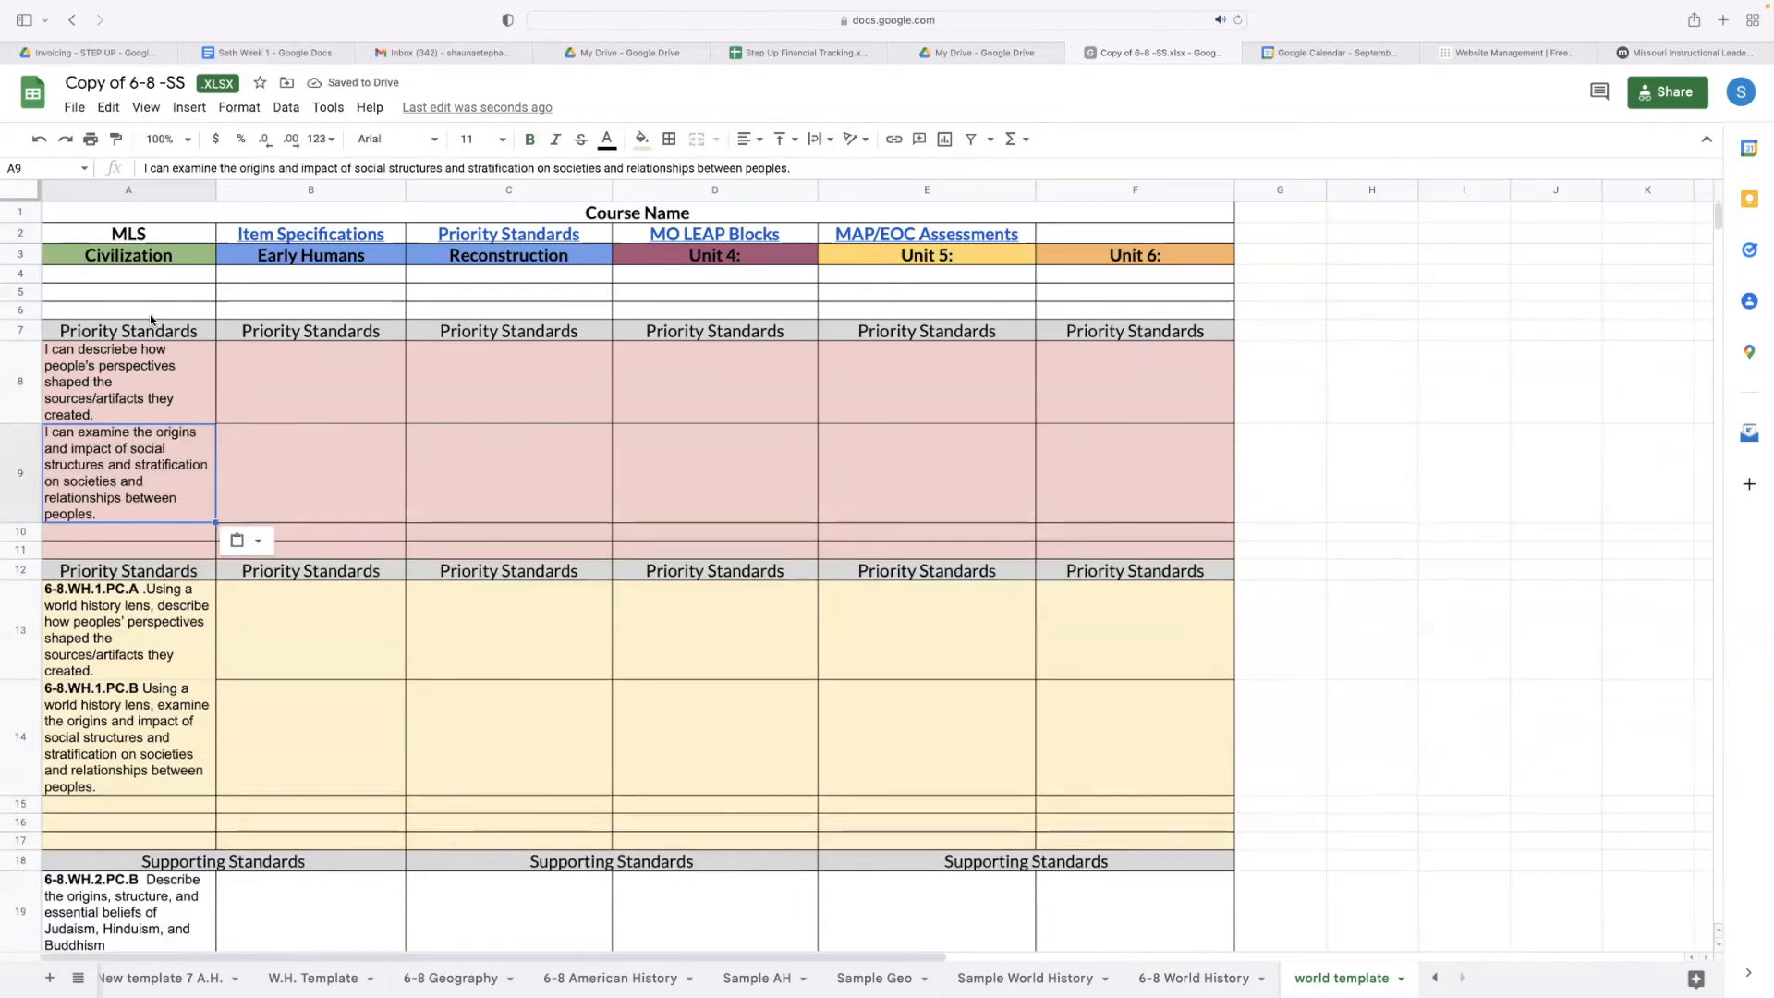
click(194, 407)
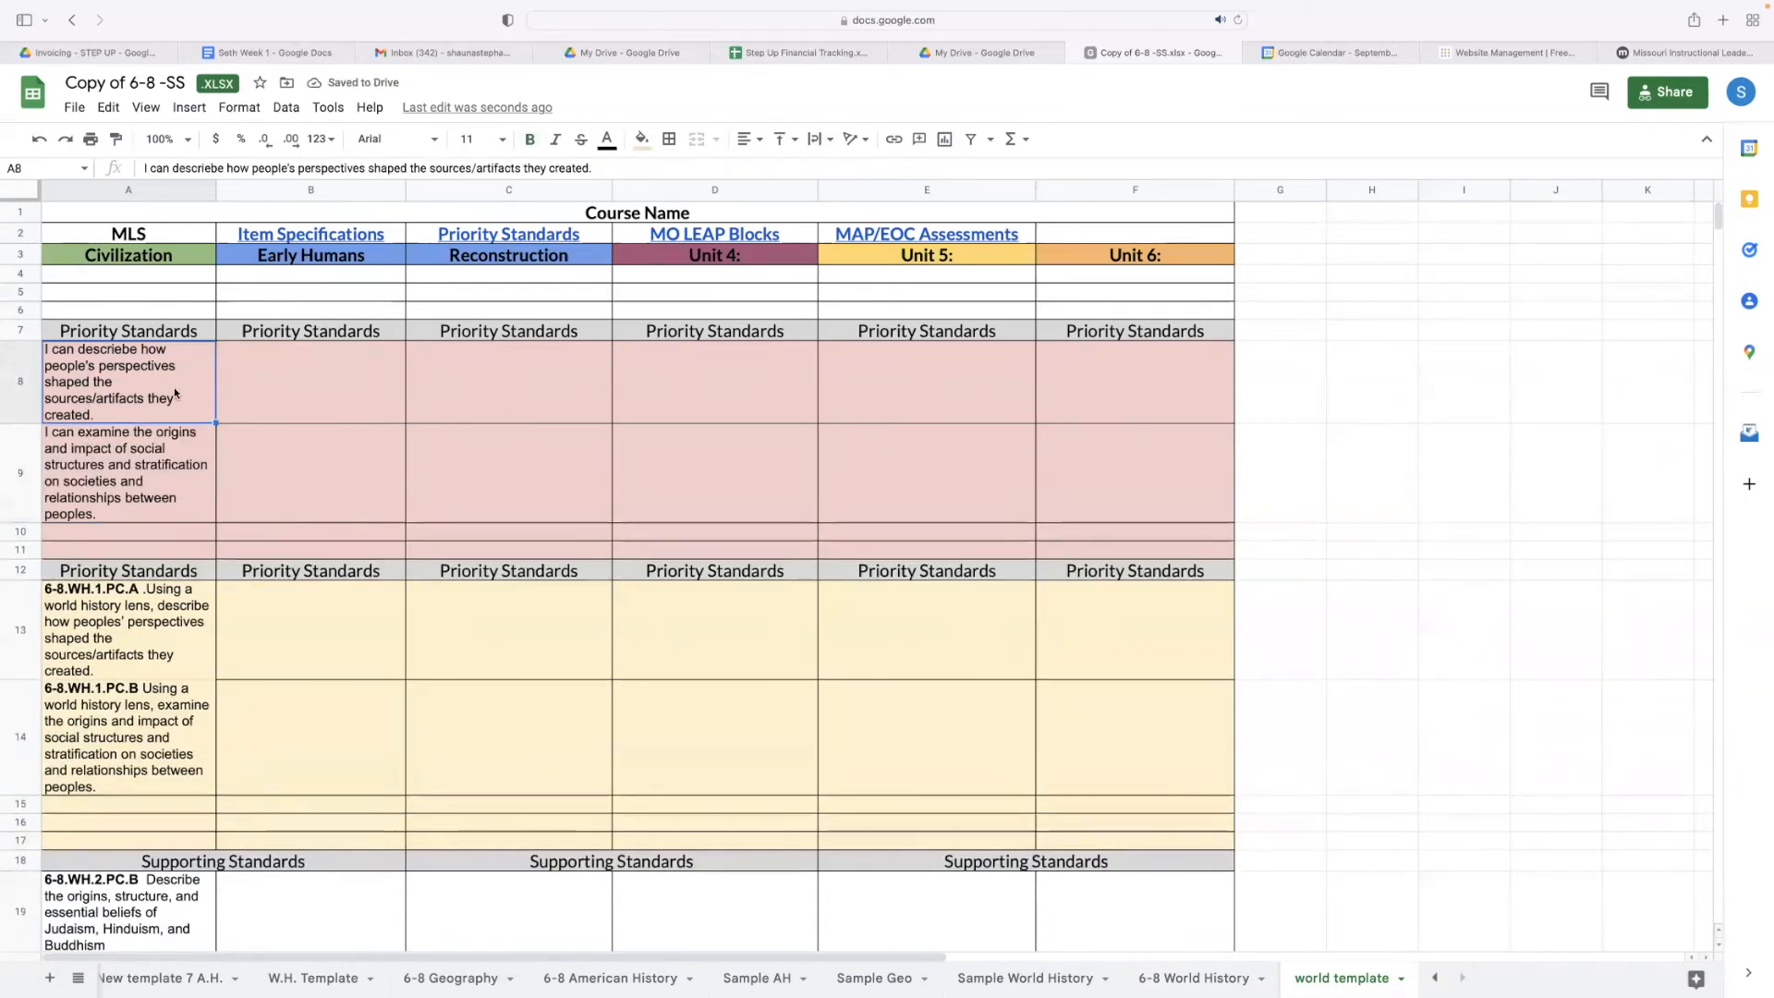
scroll(152, 565, down, 3)
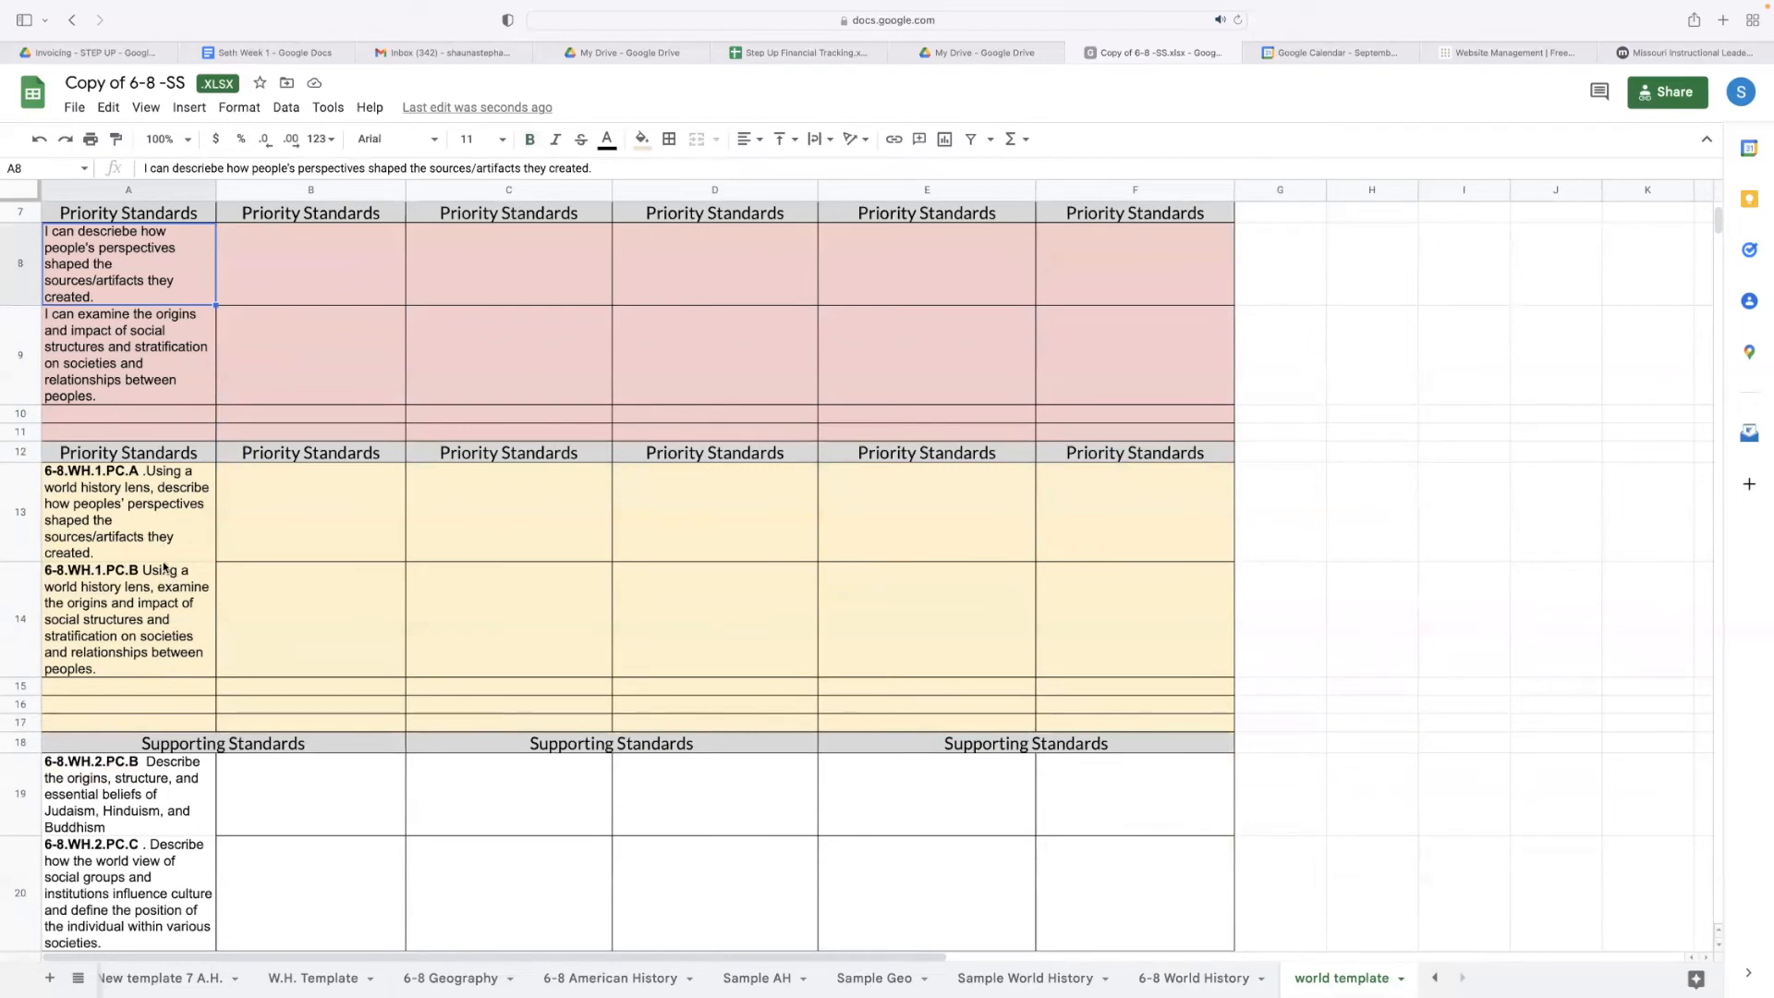
scroll(164, 567, down, 3)
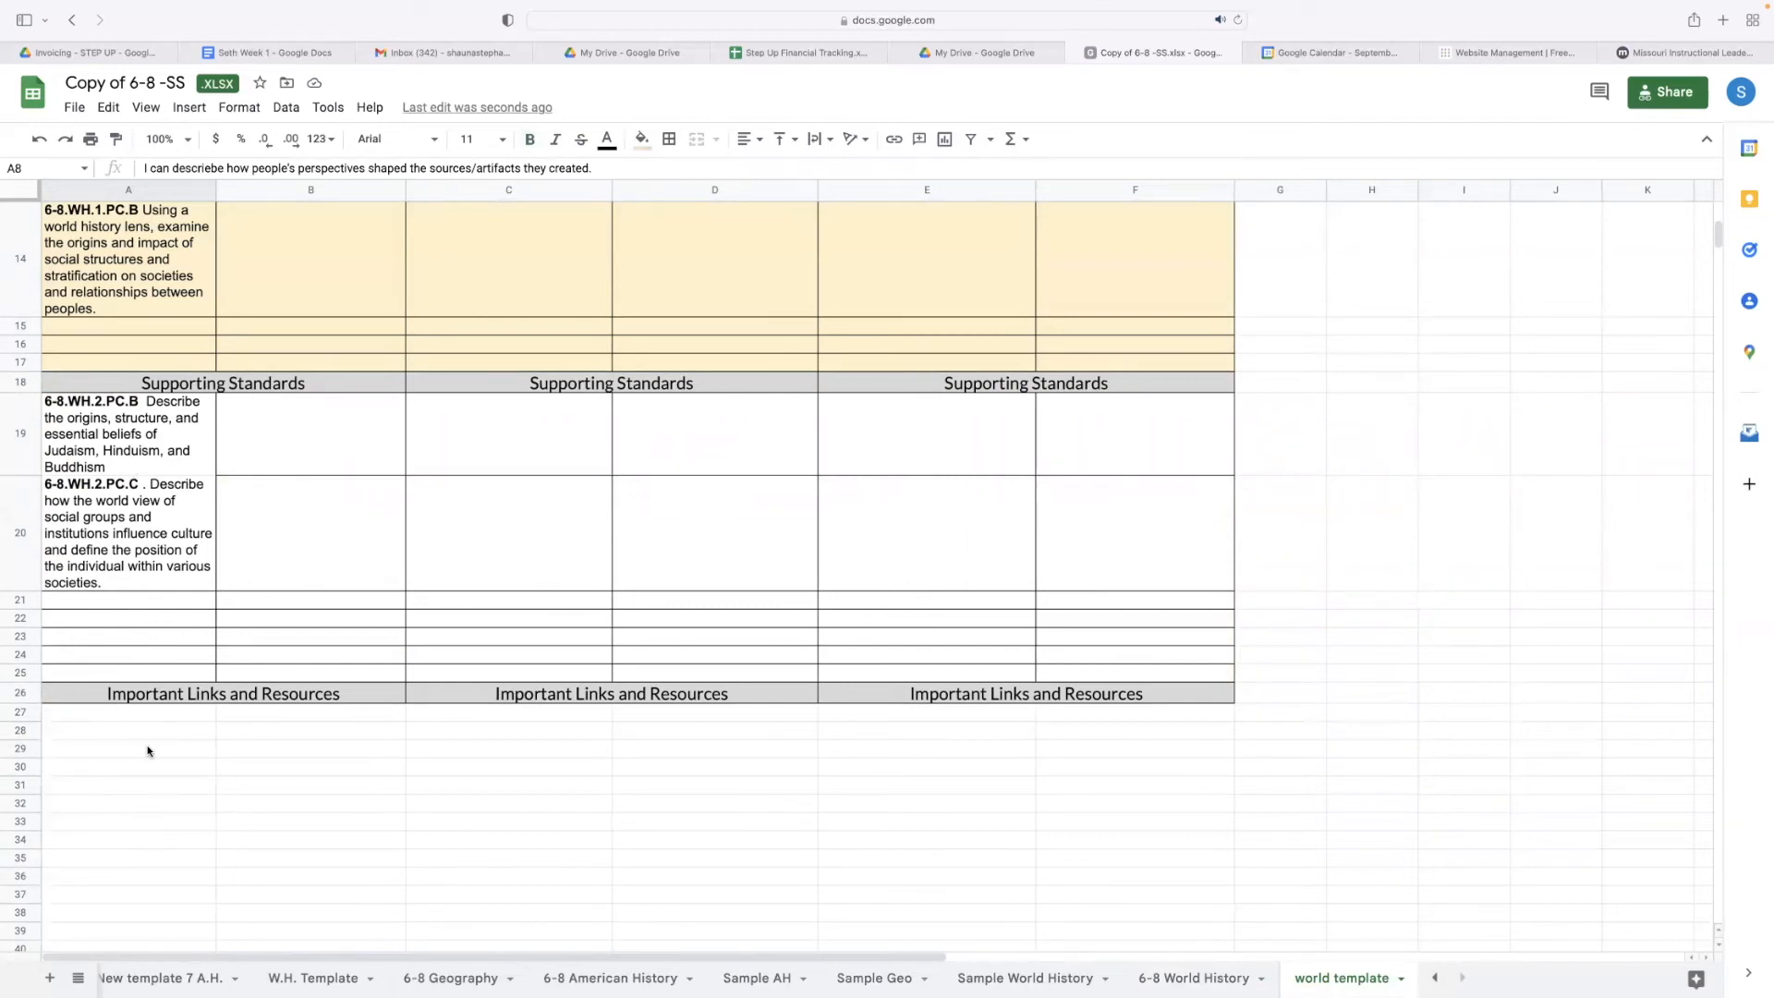
scroll(148, 748, up, 5)
scroll(148, 750, up, 2)
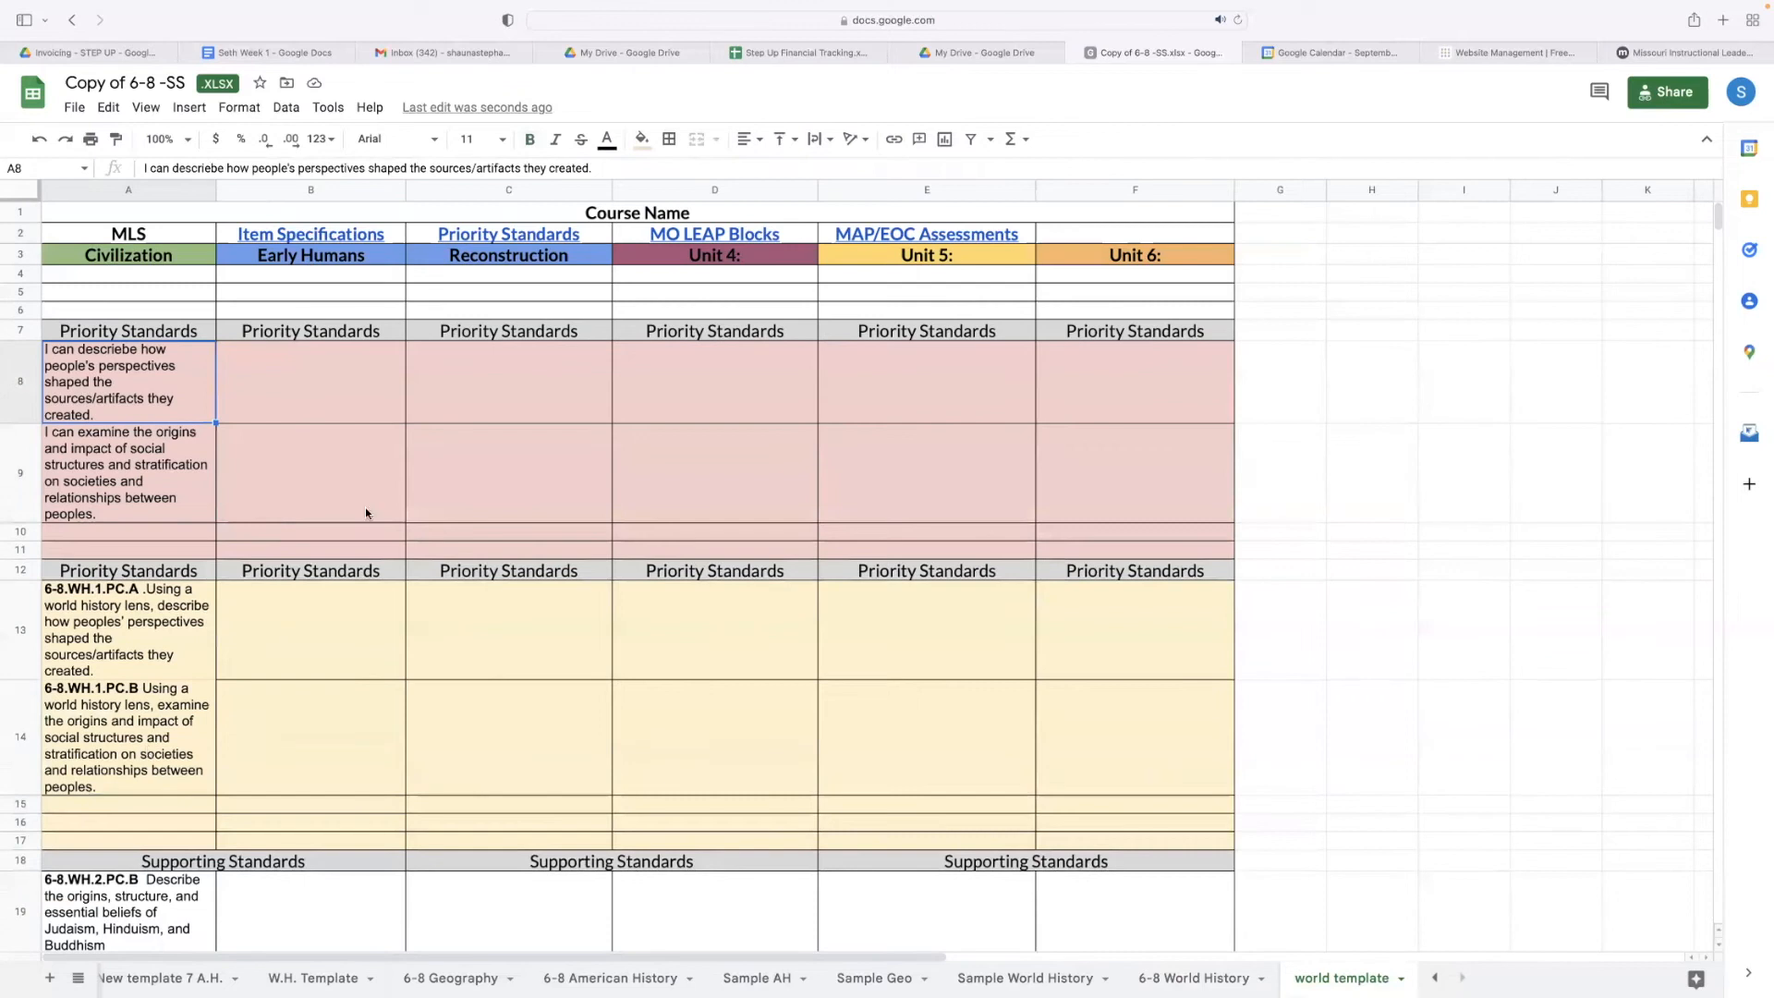
Step: Enter "Assessments" in A5 under Civilization and "Quizzes" in B5 under Early Humans
click(139, 291)
text(A)
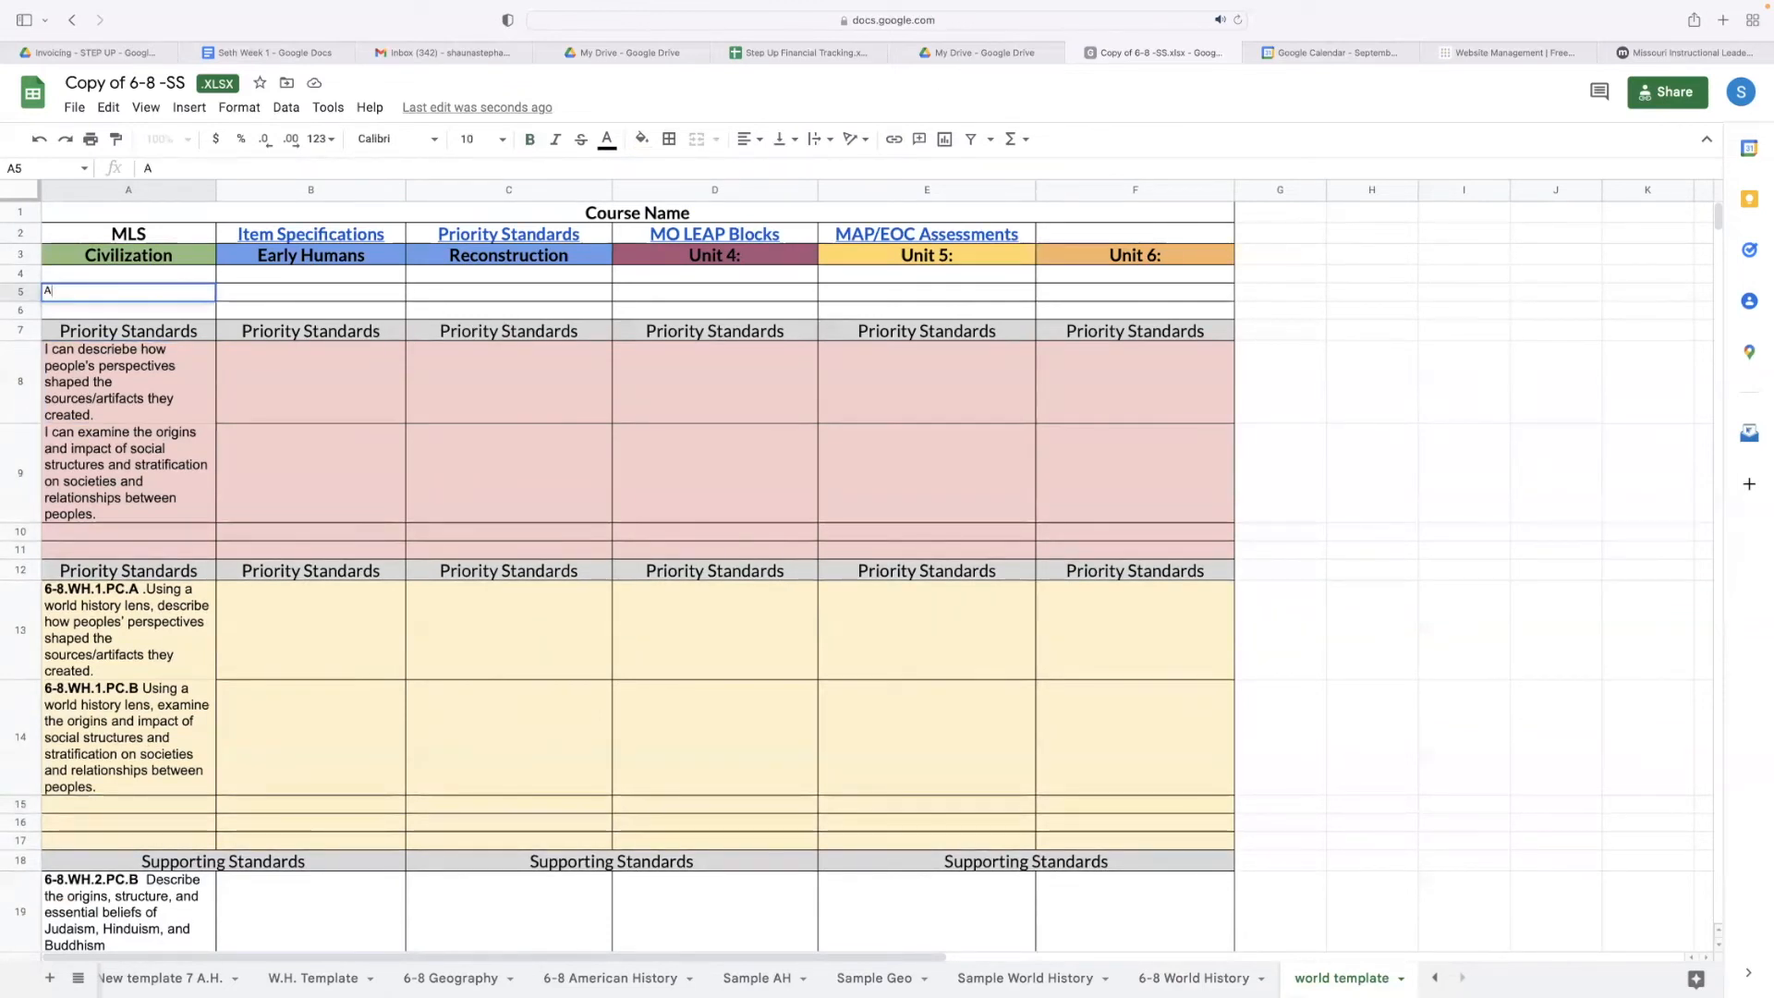
text(ssessments)
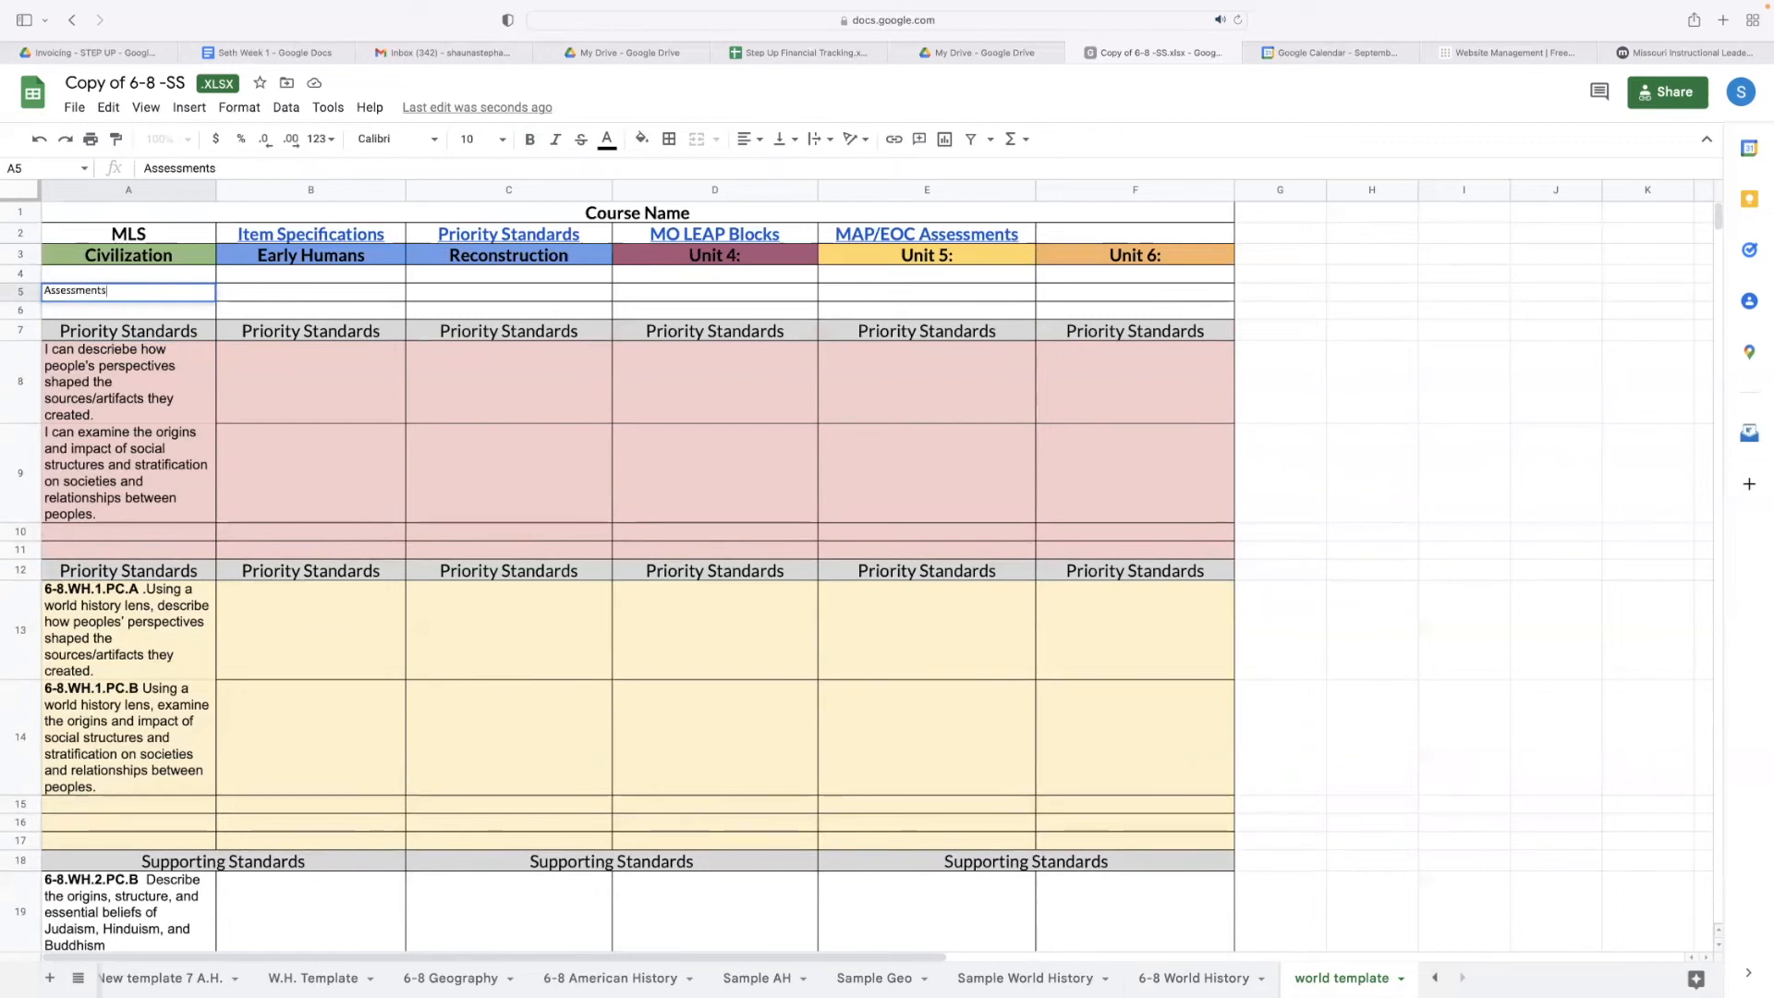
key(Tab)
text(Quizzes)
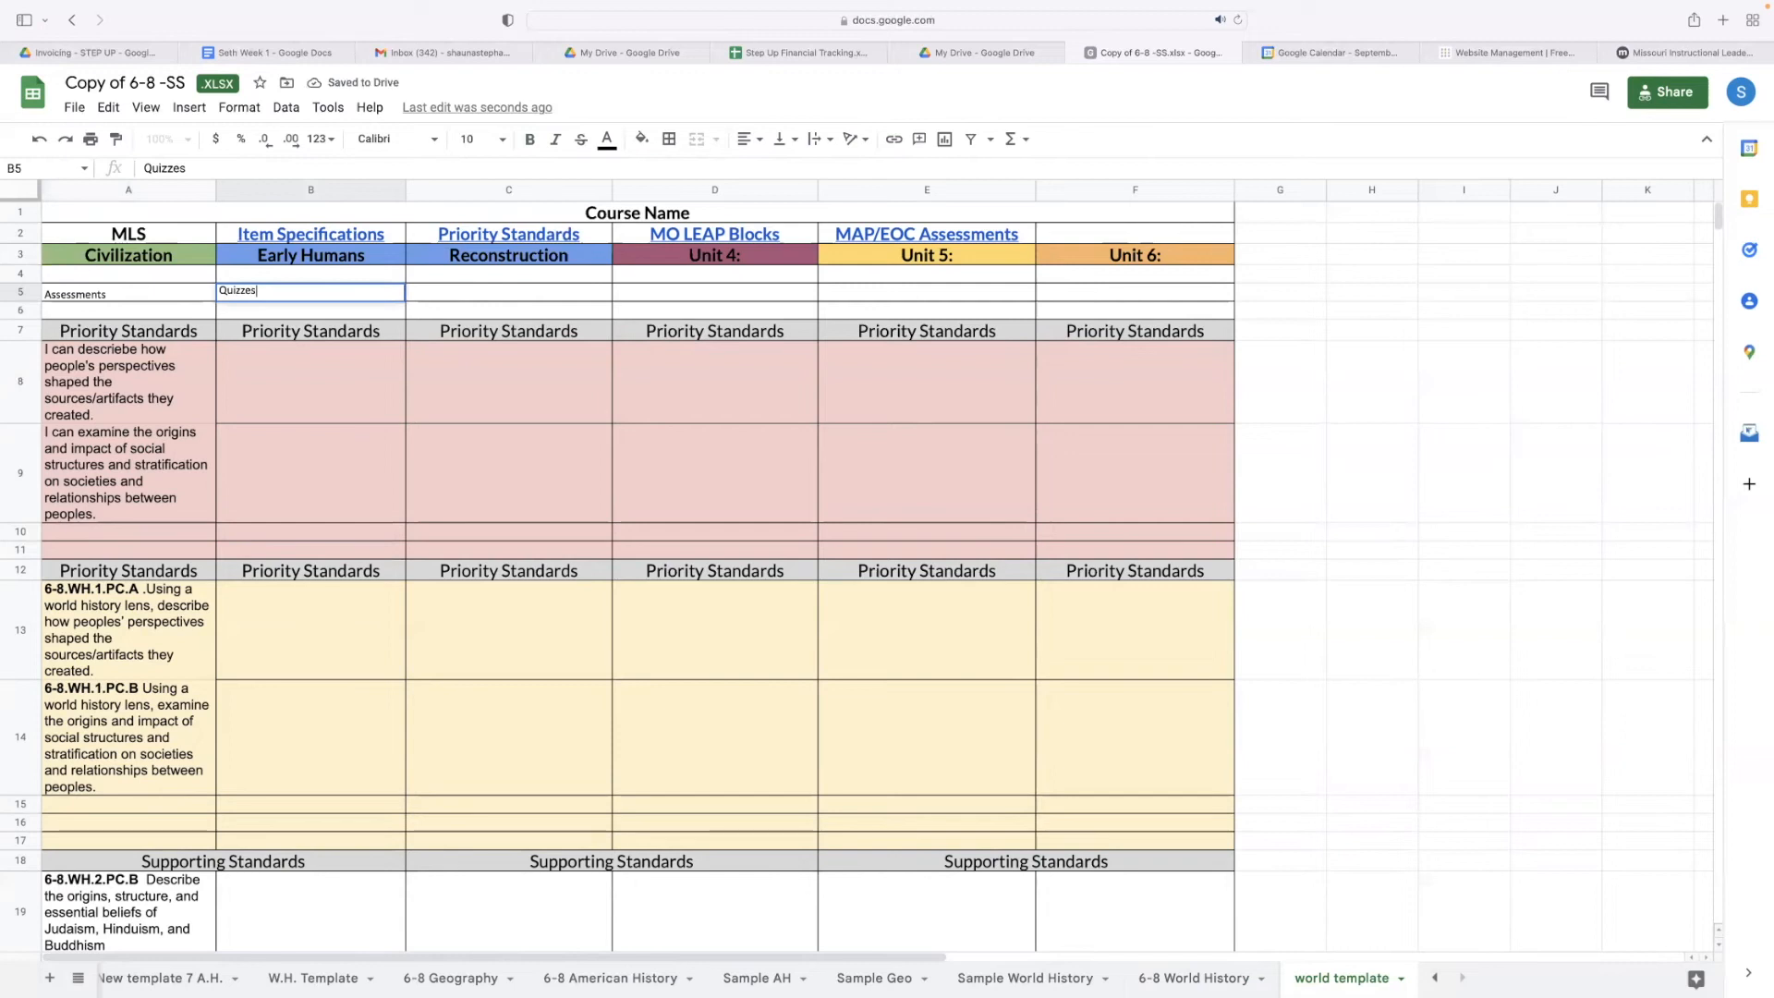
Step: Enter "Unit Plans" in A6 and "3 week" in A4 of the world template sheet
click(119, 311)
text(Unit Plans)
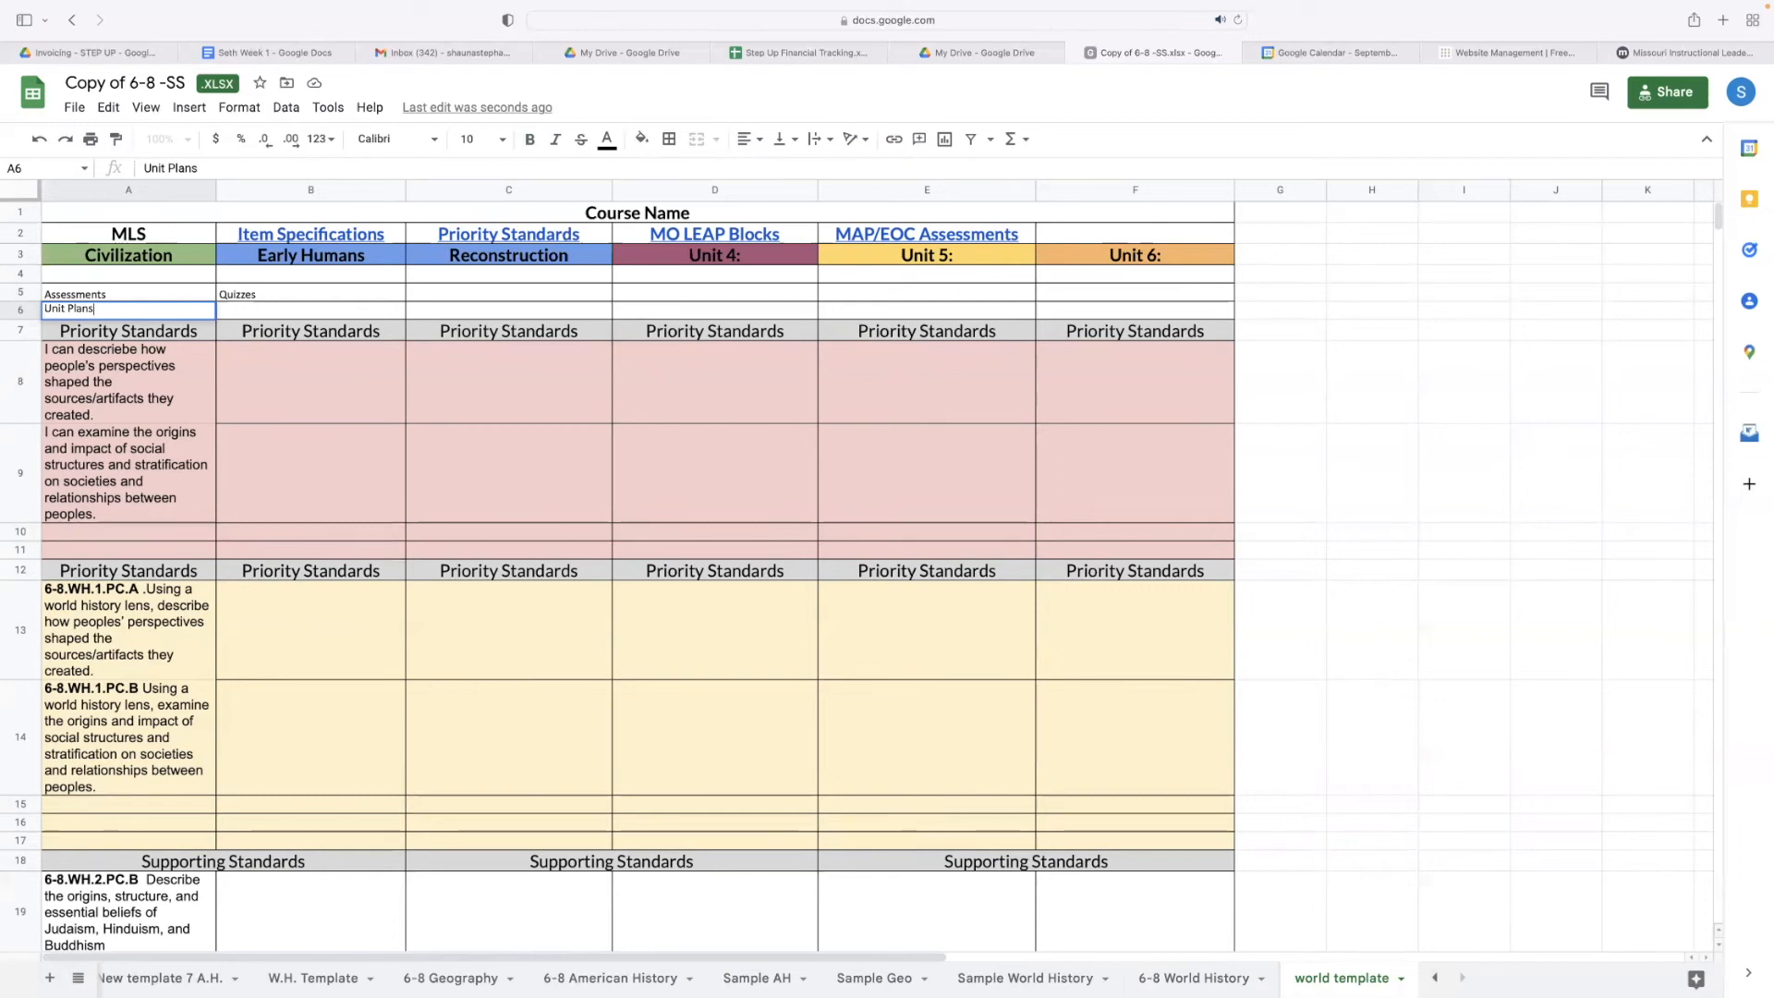
double_click(159, 275)
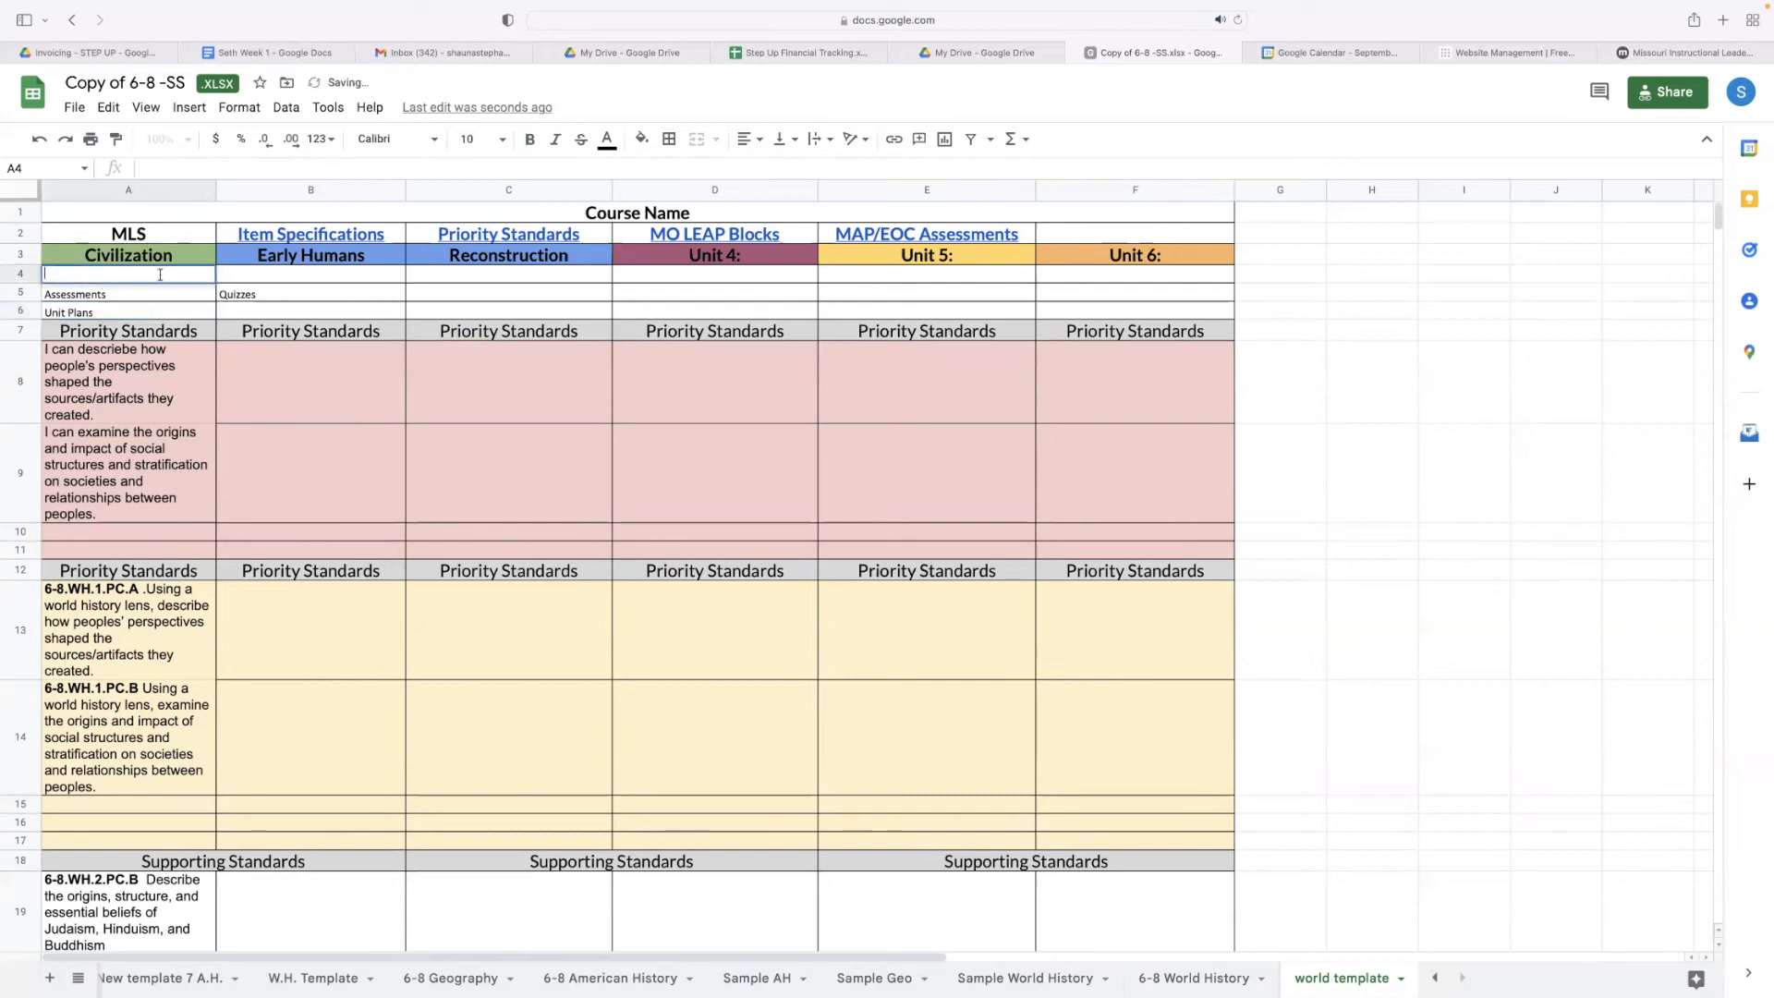
text(3 week)
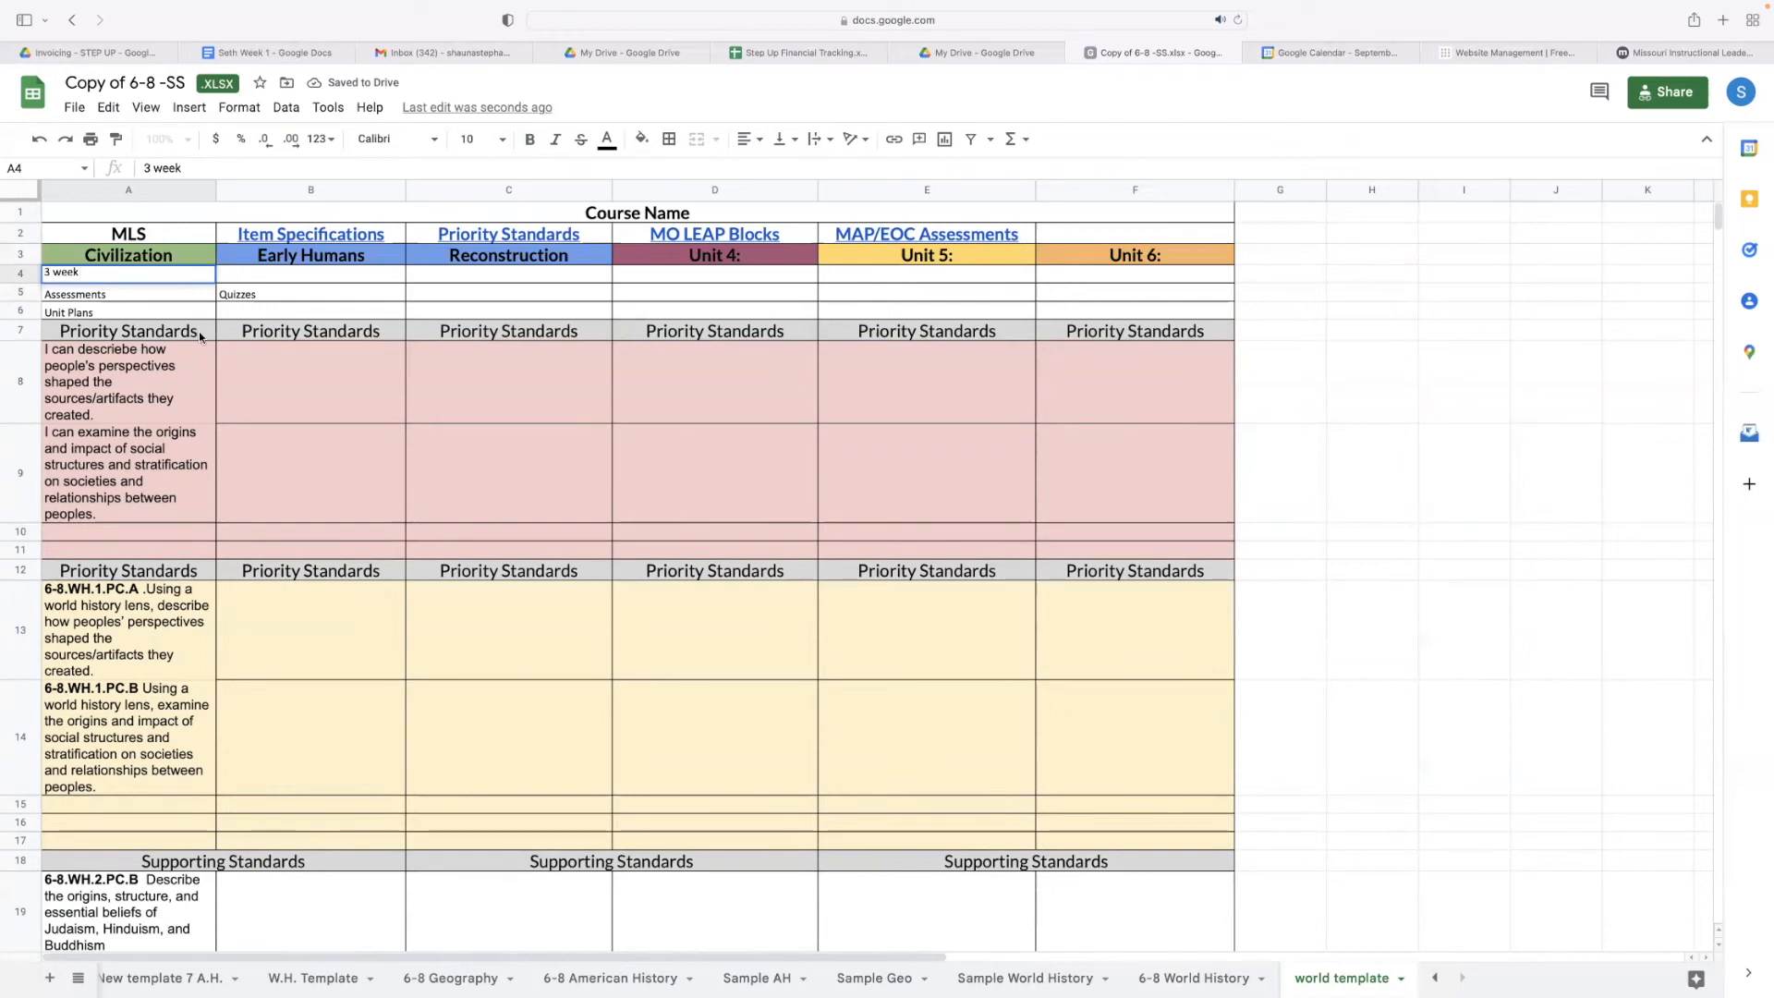
Step: Try deleting row 6, the Unit Plans row, from the world template sheet and undo the deletion
scroll(345, 296, down, 1)
right_click(341, 292)
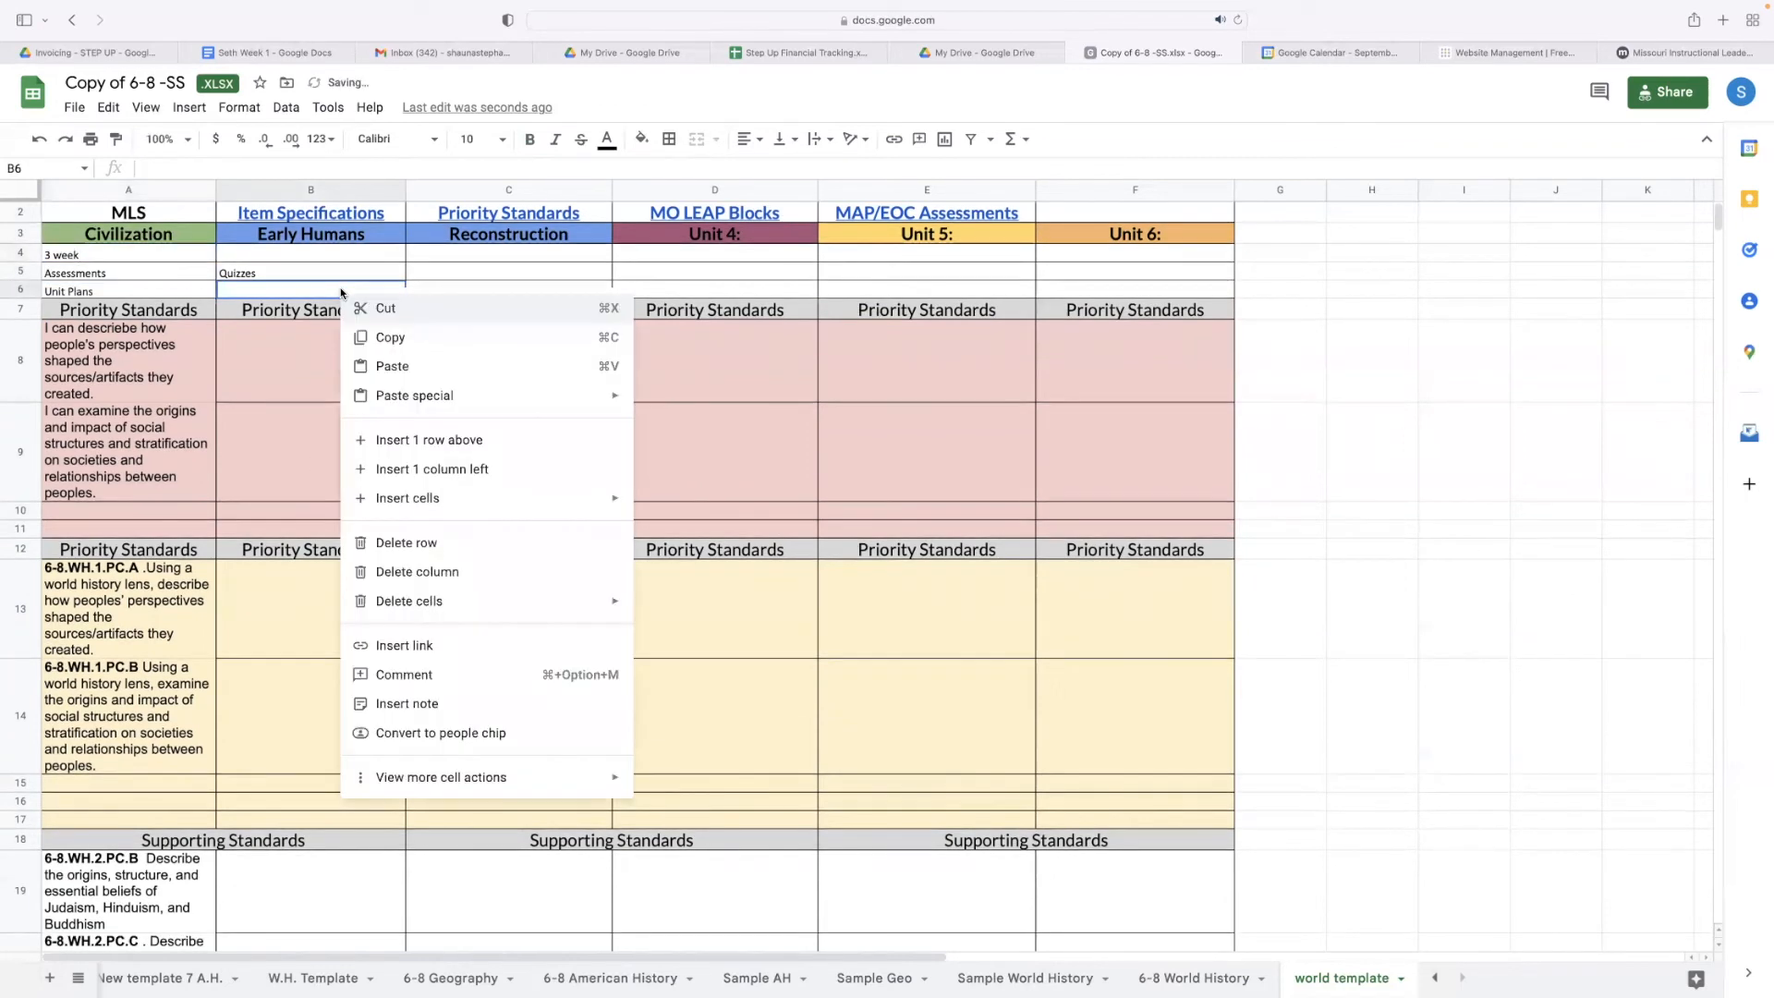
click(457, 544)
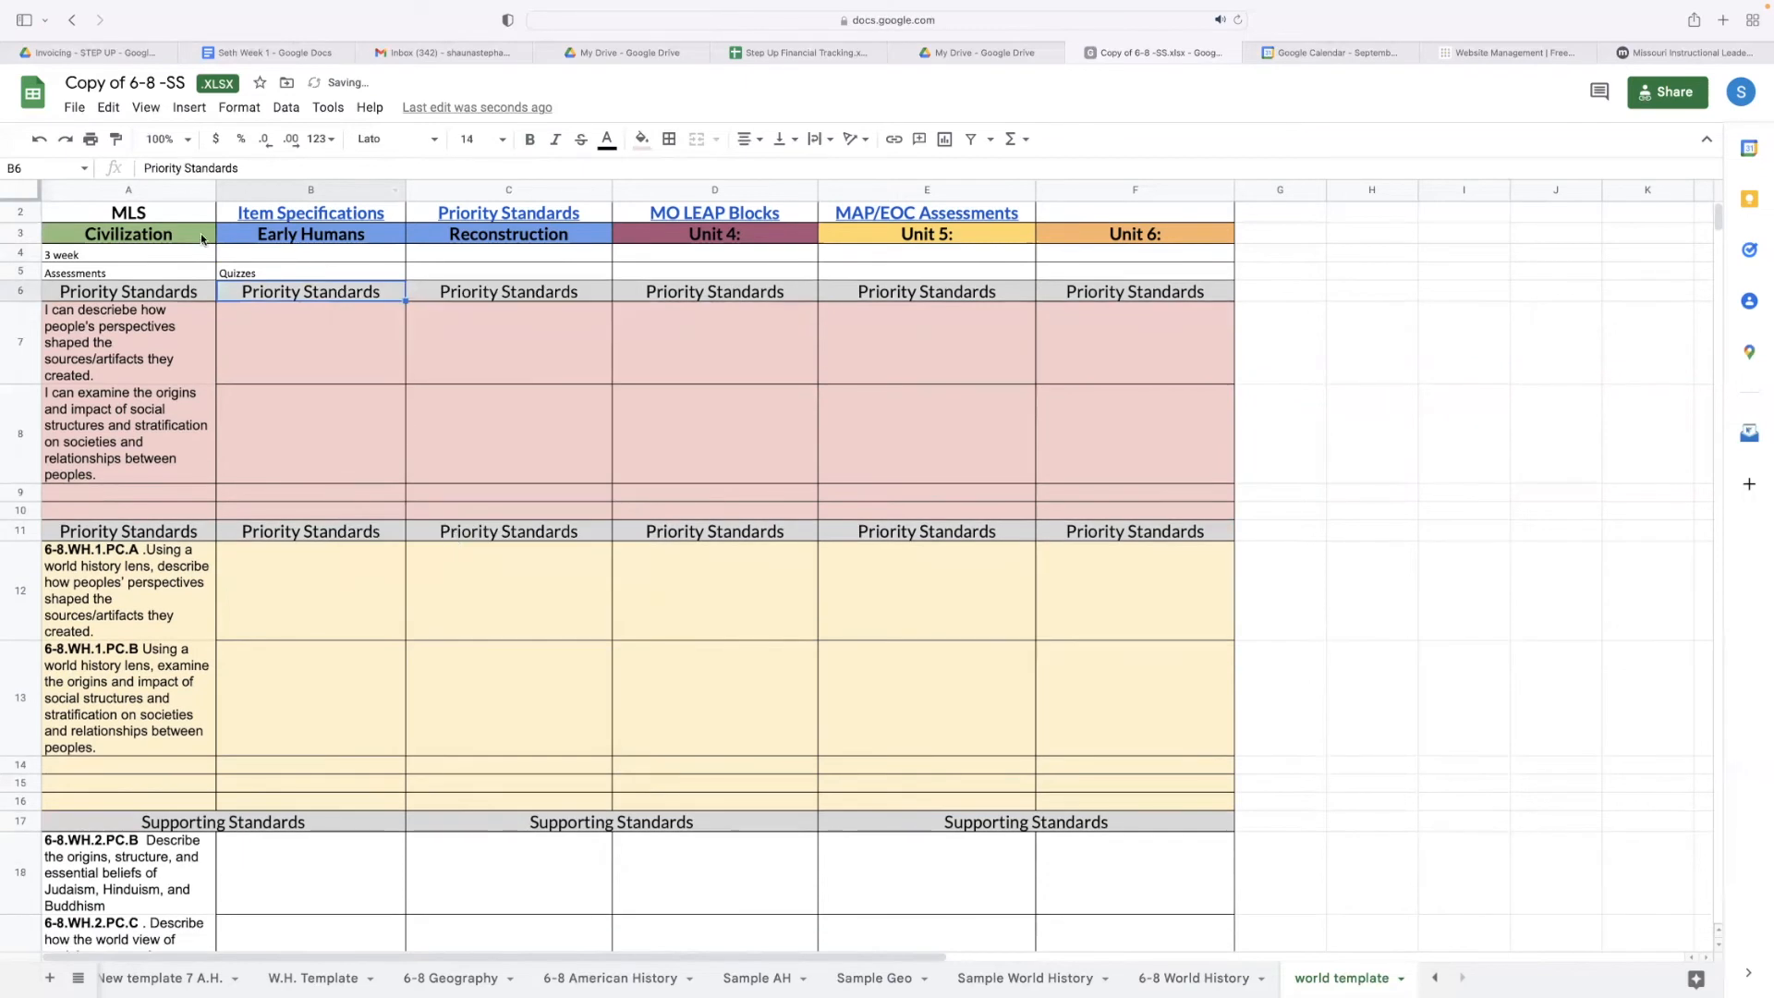
key(super+z)
Step: Insert one blank row above the Unit Plans row in the world template sheet
right_click(360, 293)
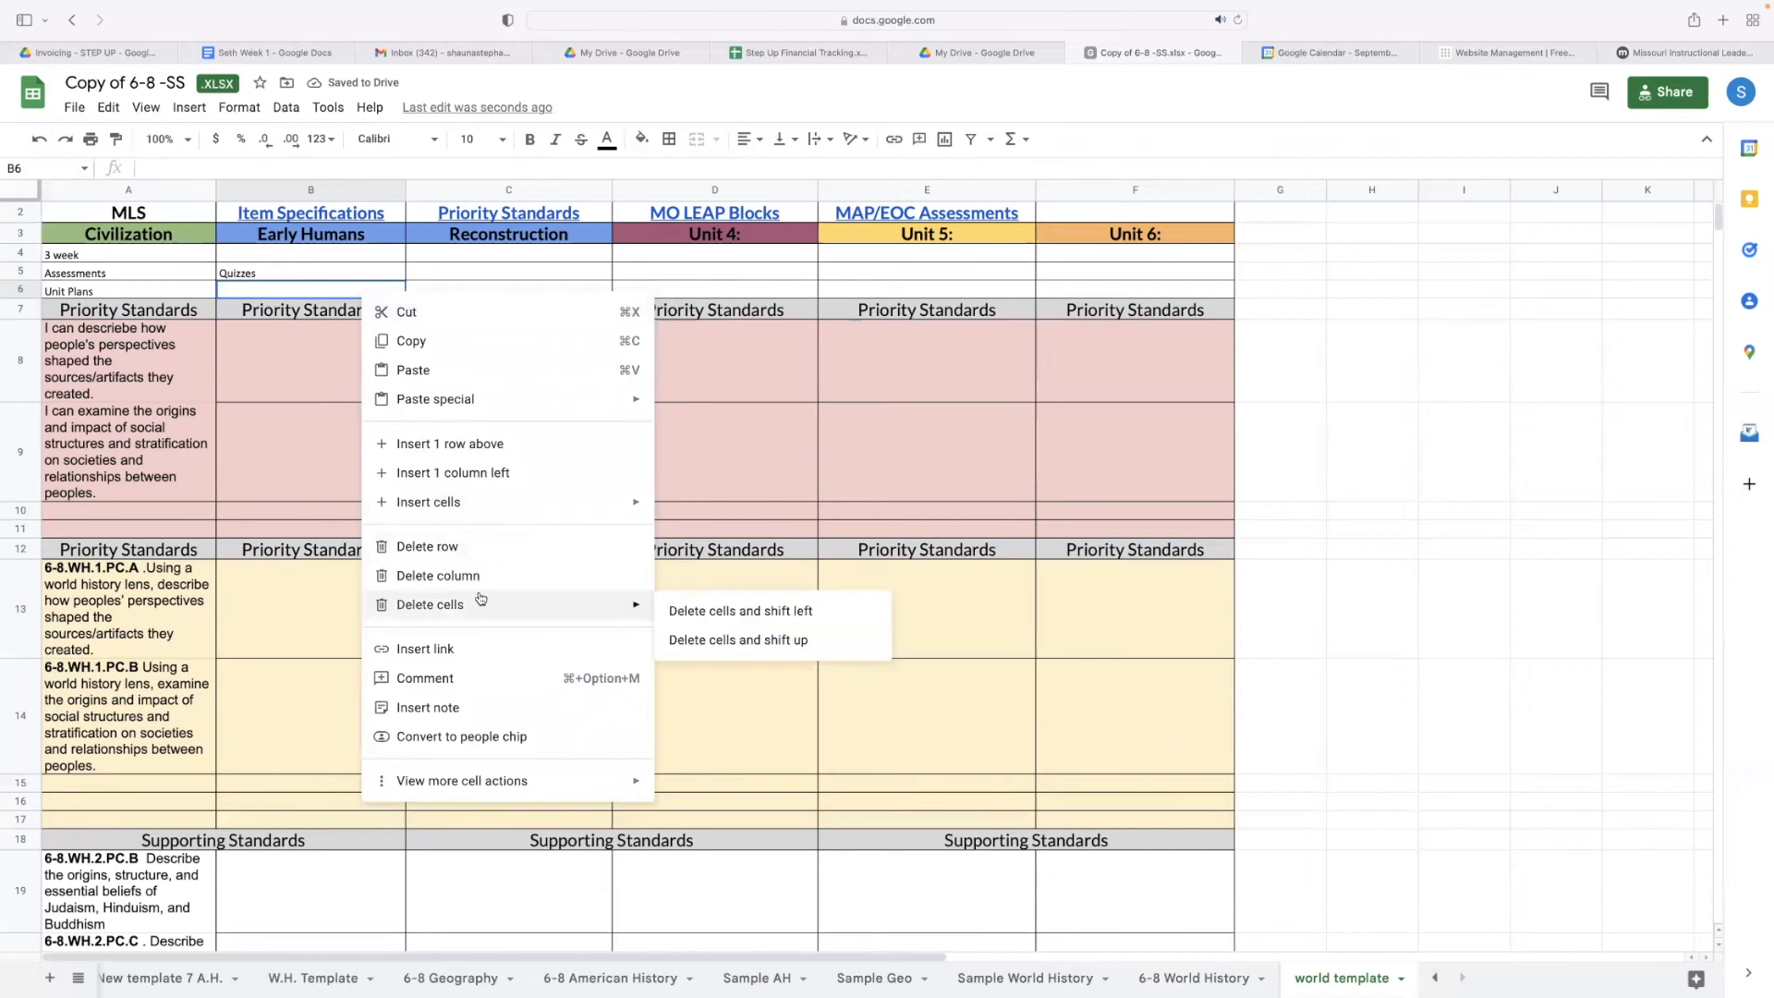
click(428, 451)
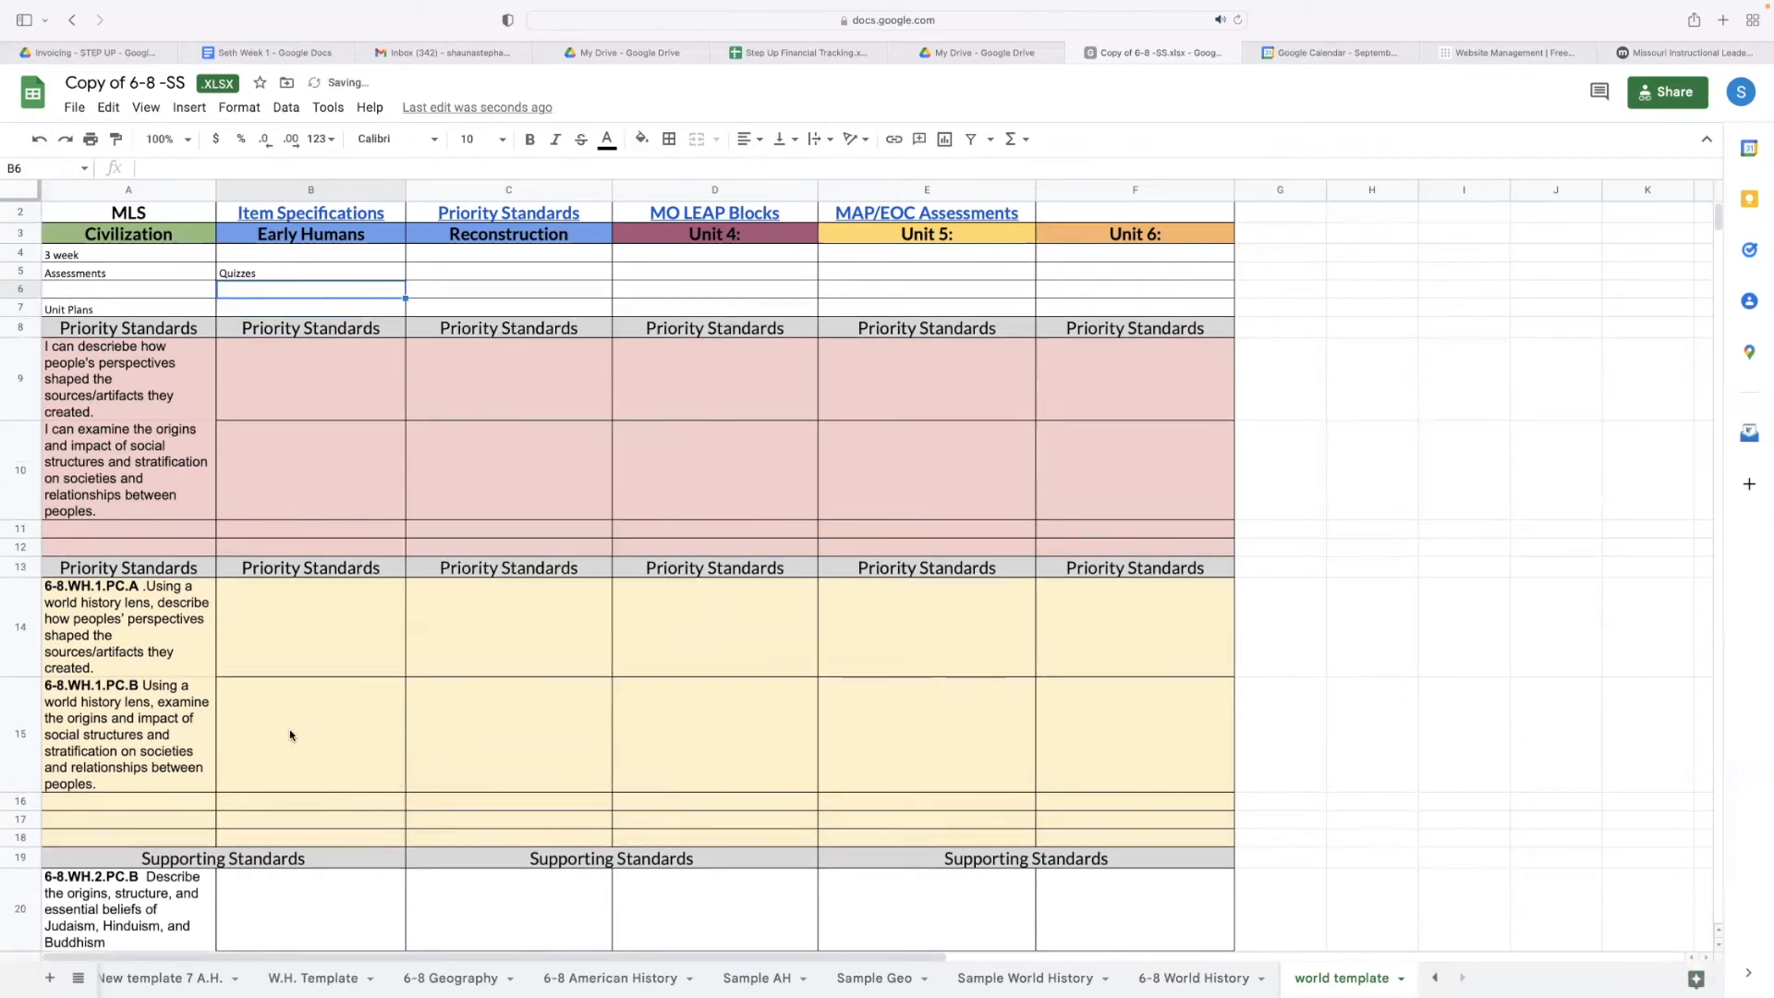
scroll(289, 733, down, 8)
scroll(289, 733, right, 5)
scroll(279, 688, up, 8)
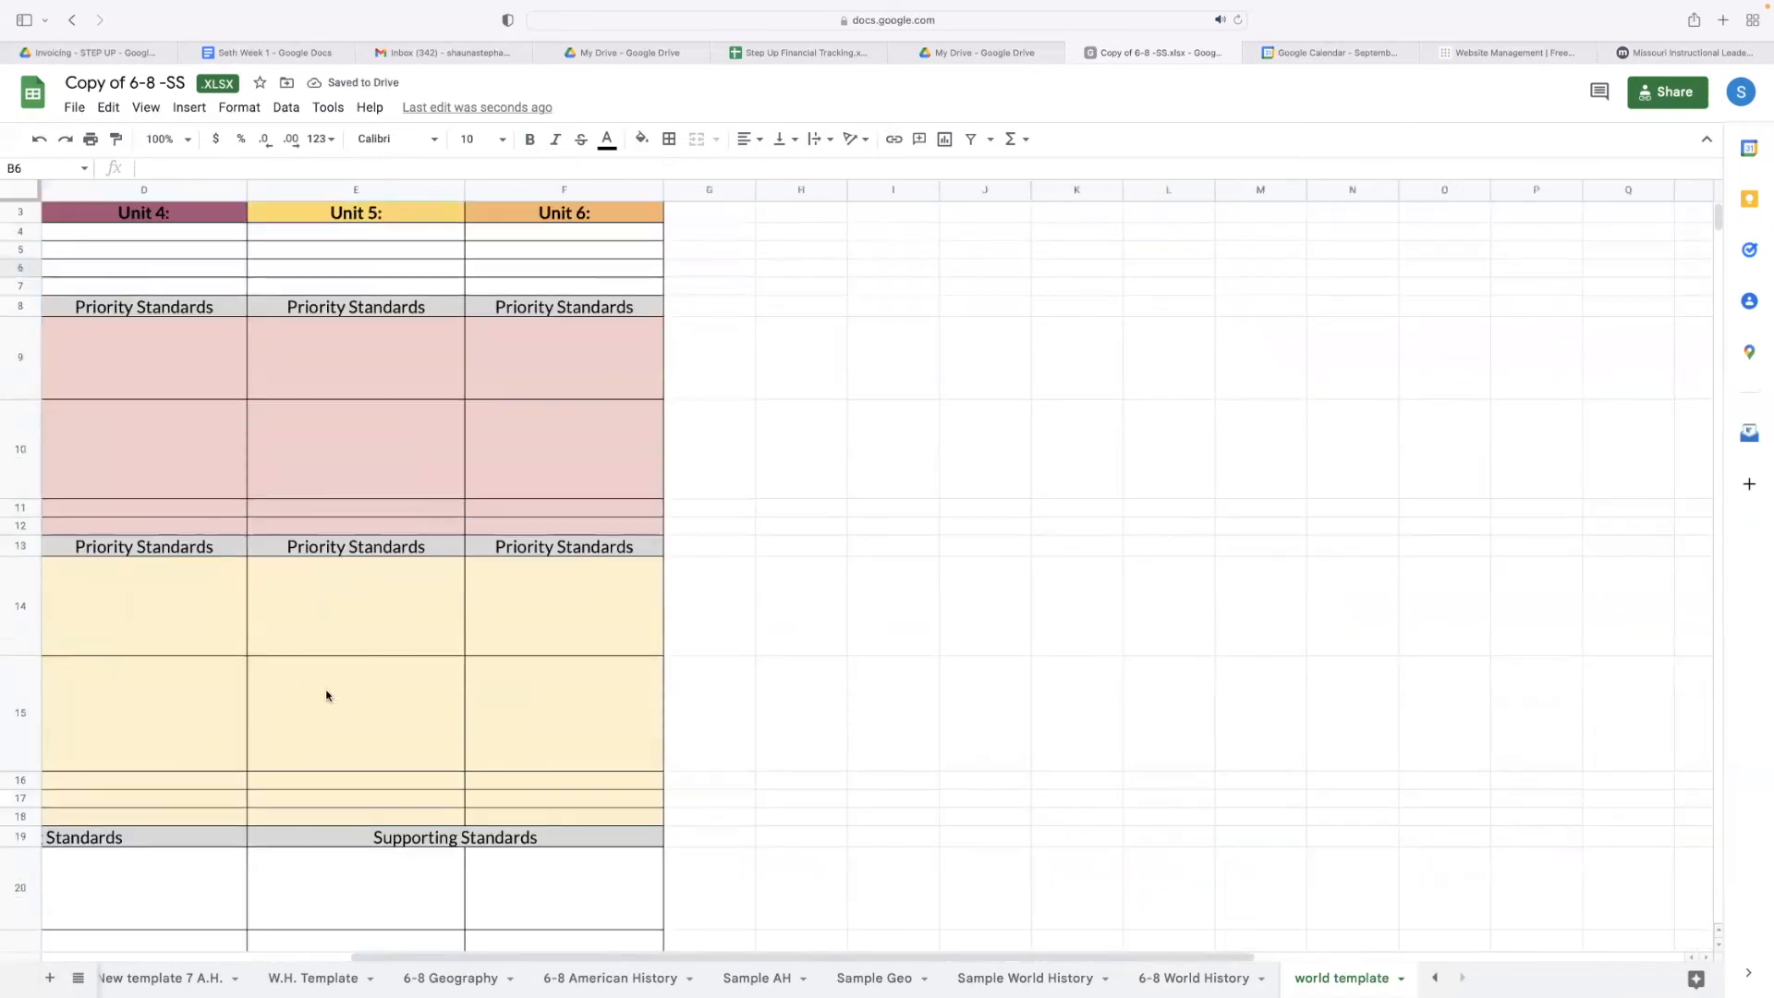
drag(628, 957, 222, 919)
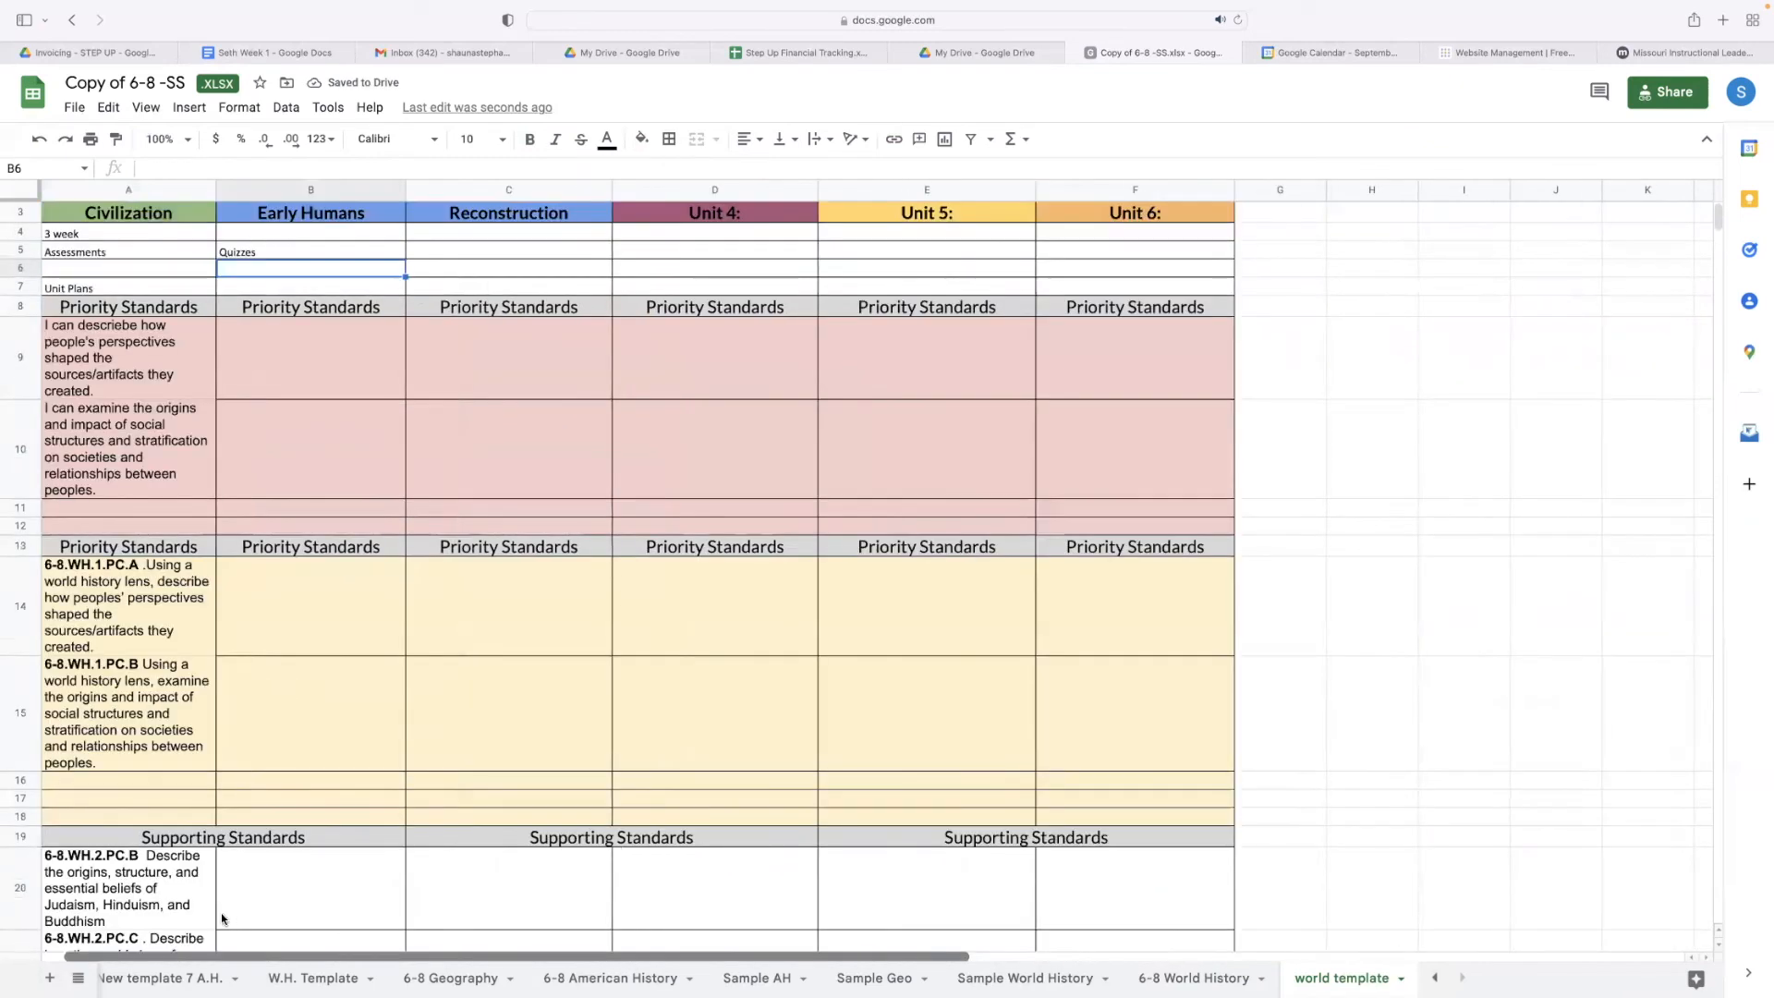
scroll(259, 825, up, 1)
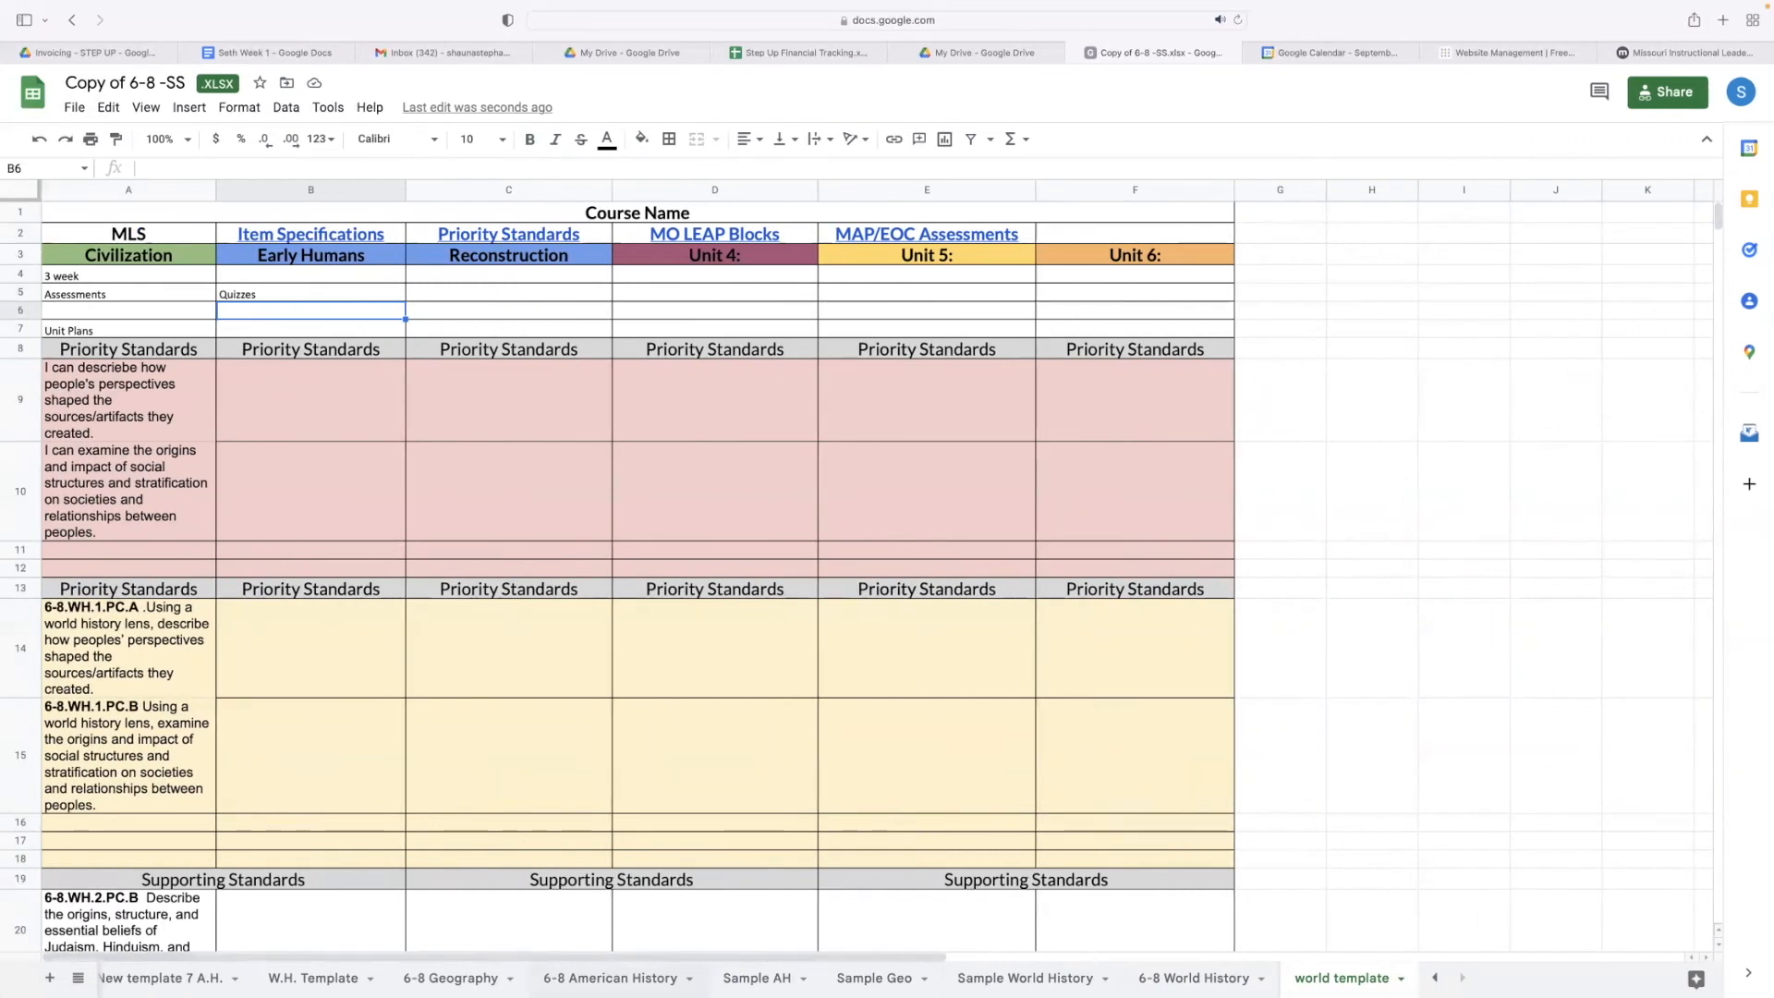
Step: Examine the Sample AH sheet for its unit resource links, durations, priority and supporting standards, and important links section
click(609, 977)
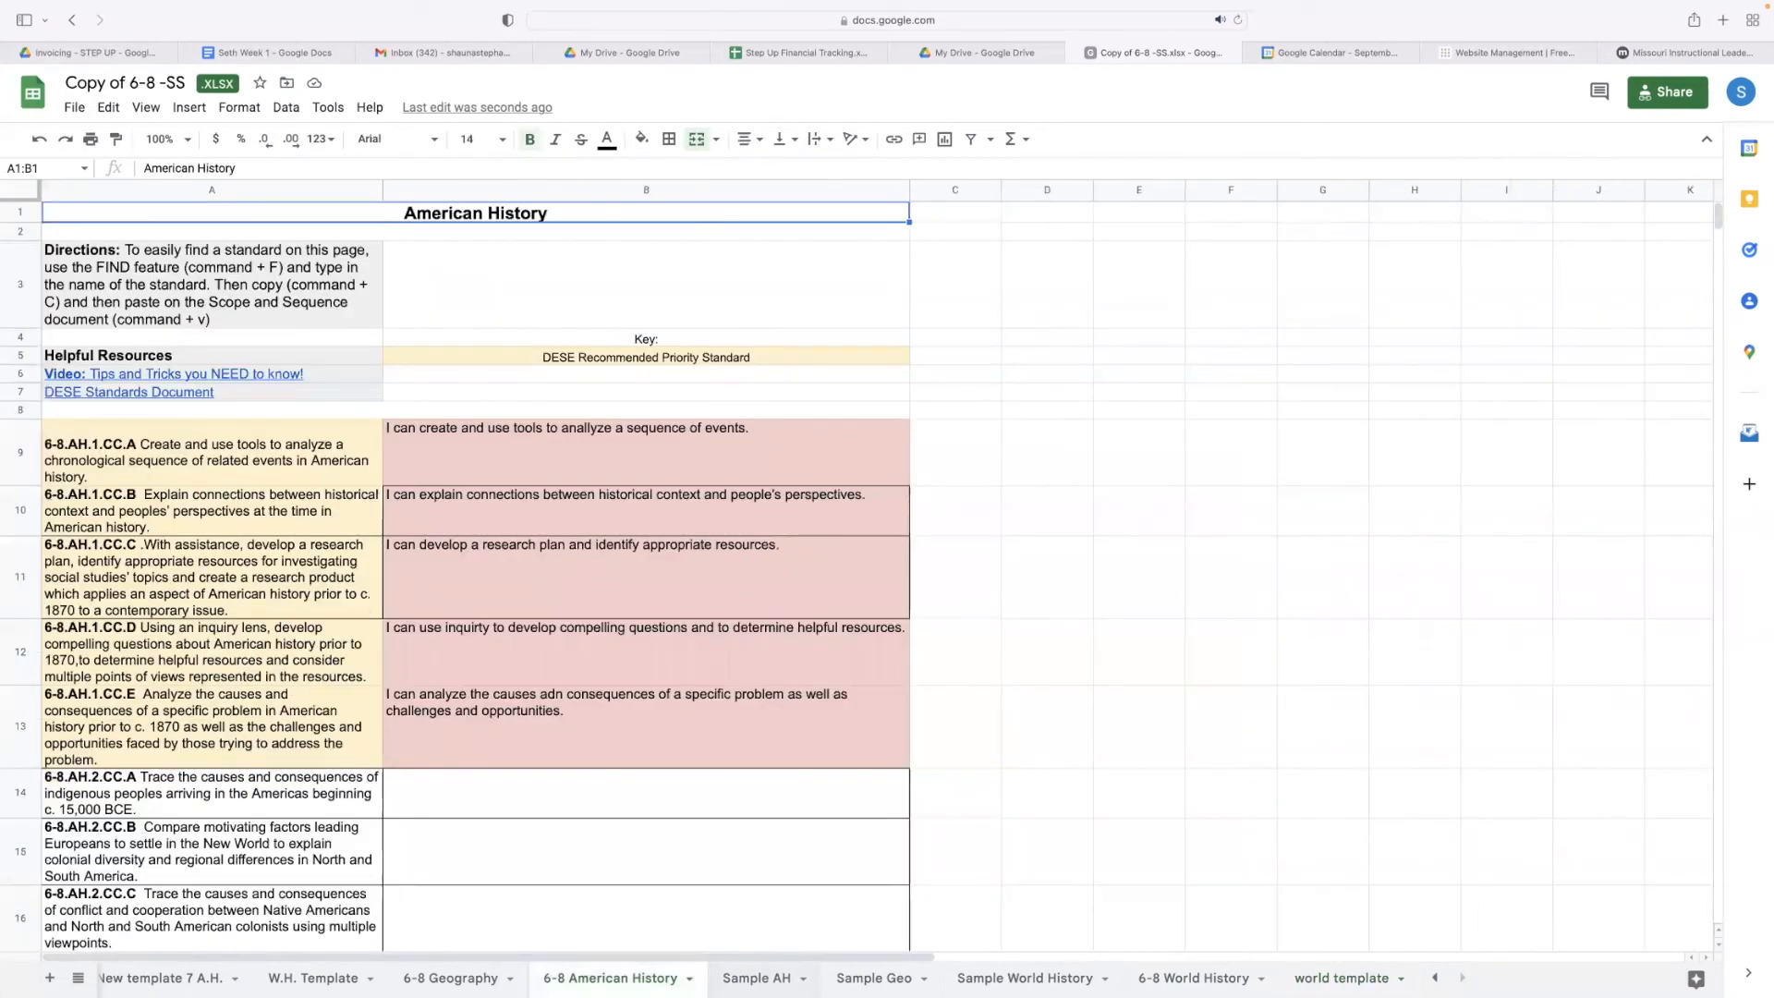
click(756, 978)
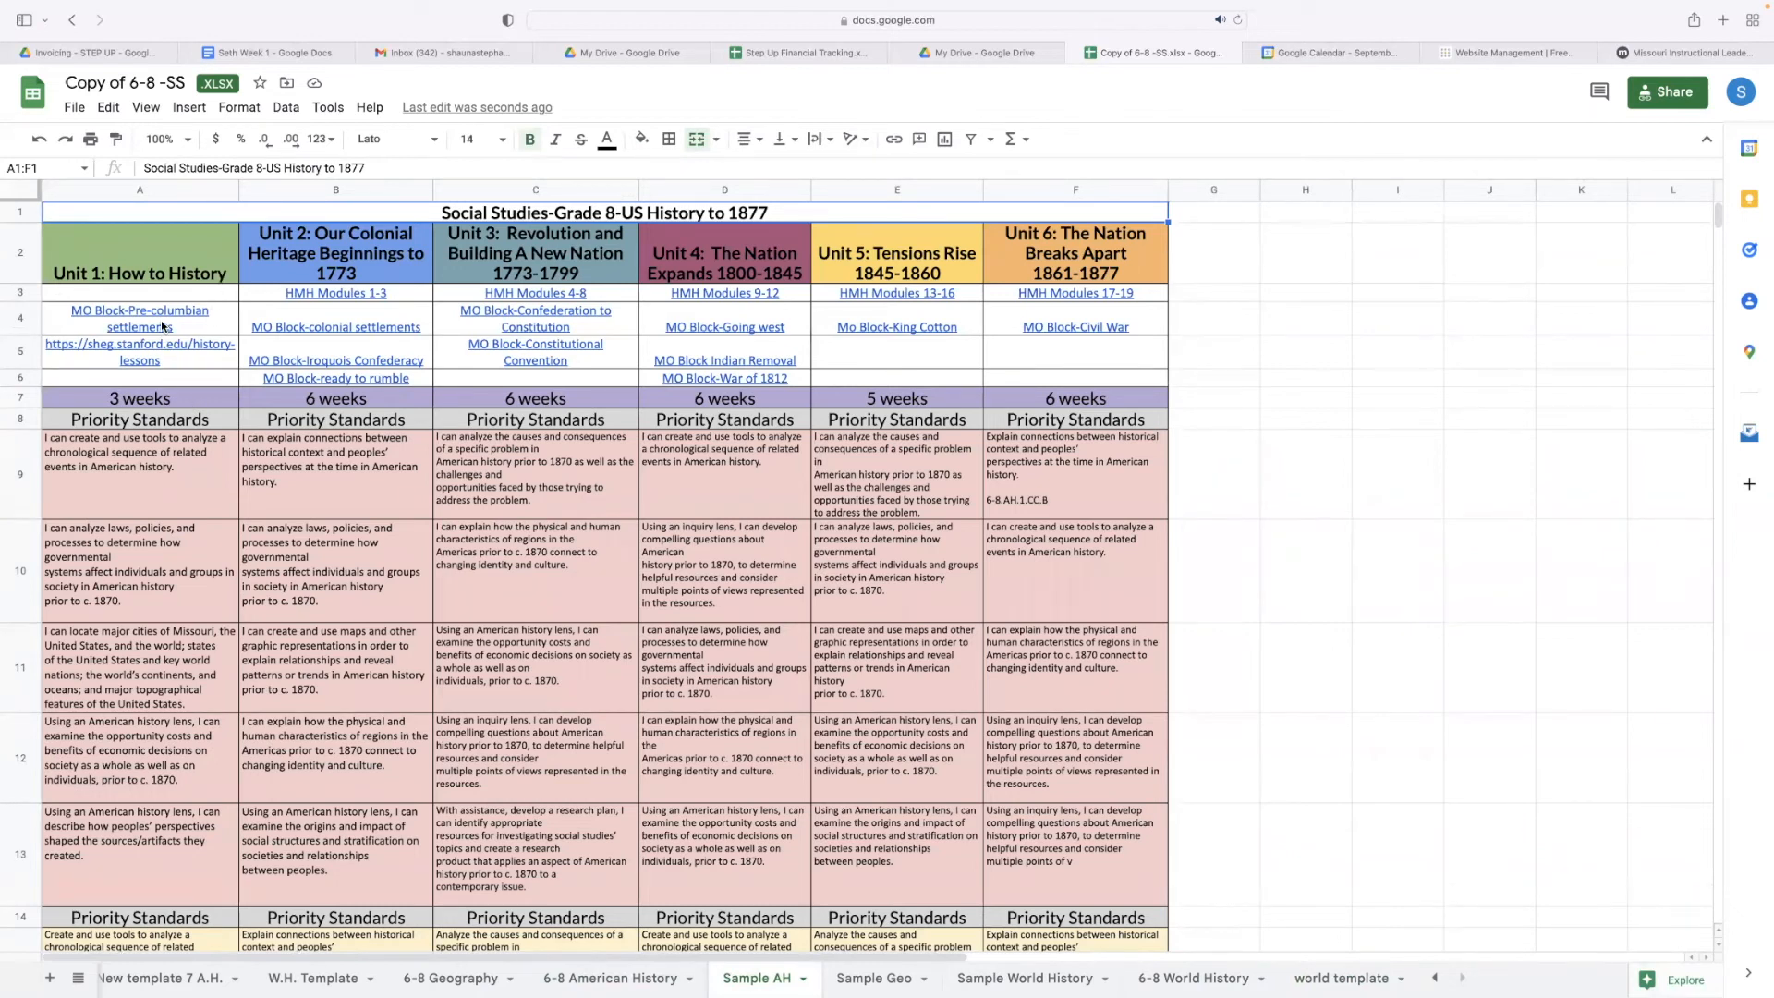
mouse_move(162, 340)
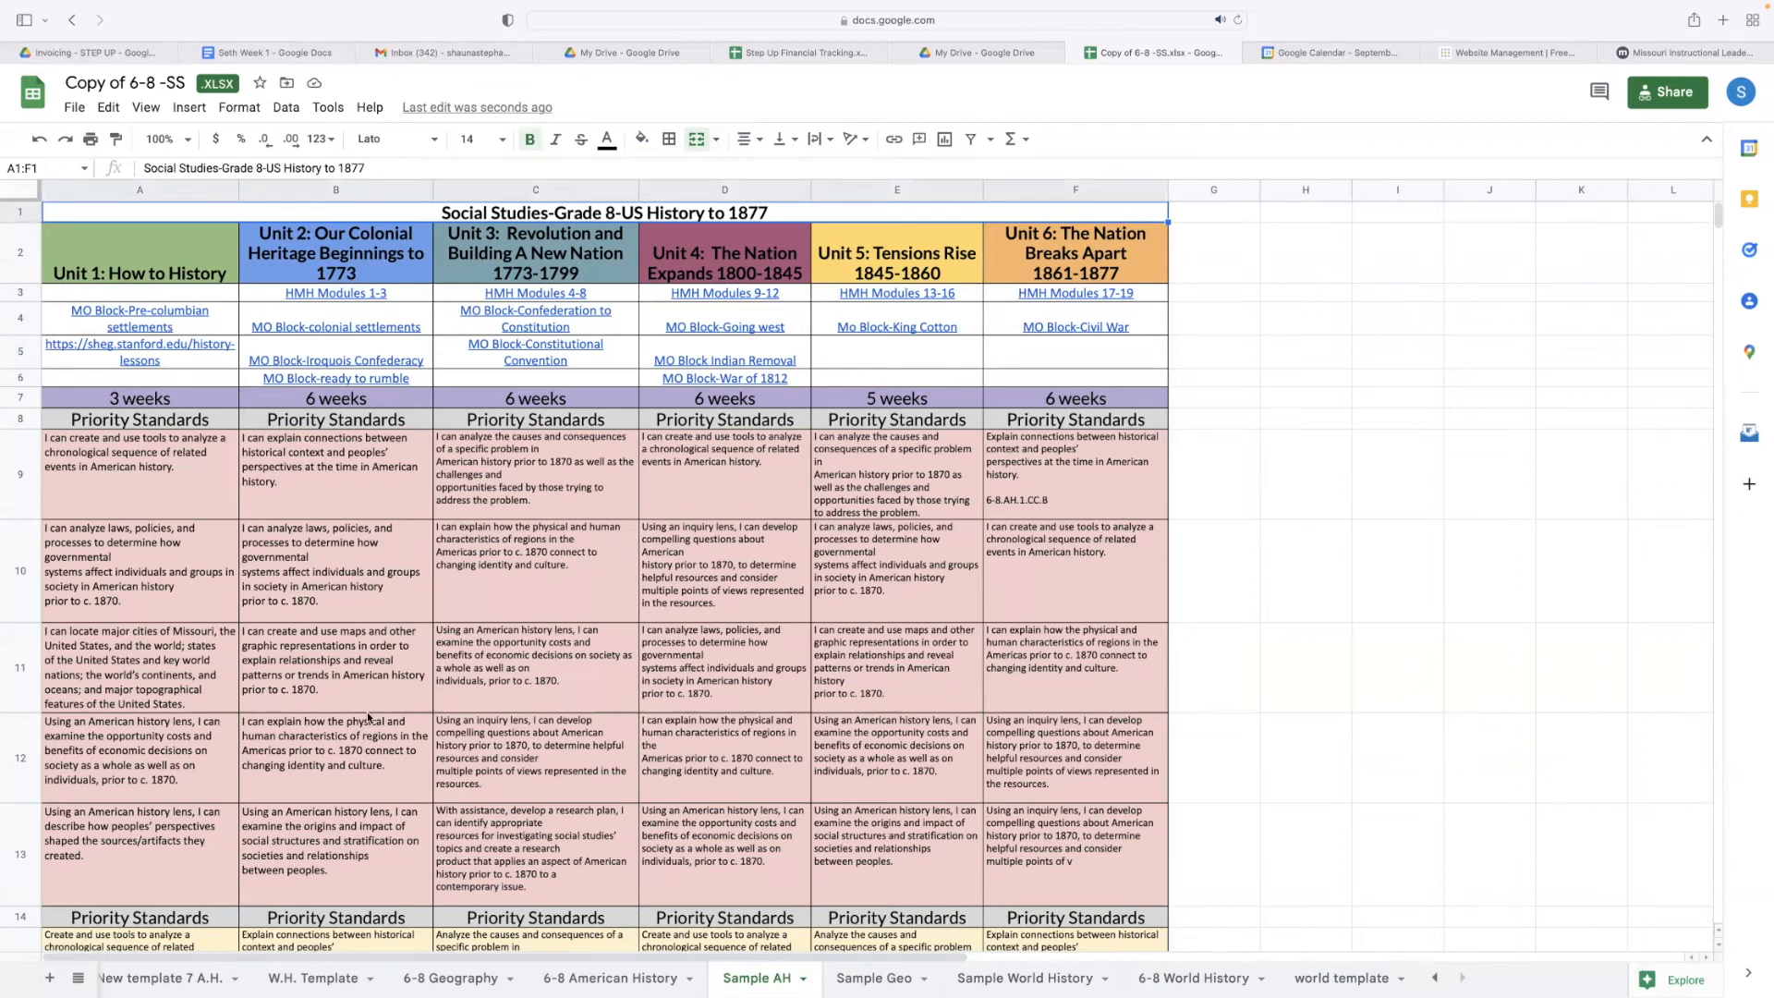
scroll(367, 707, down, 5)
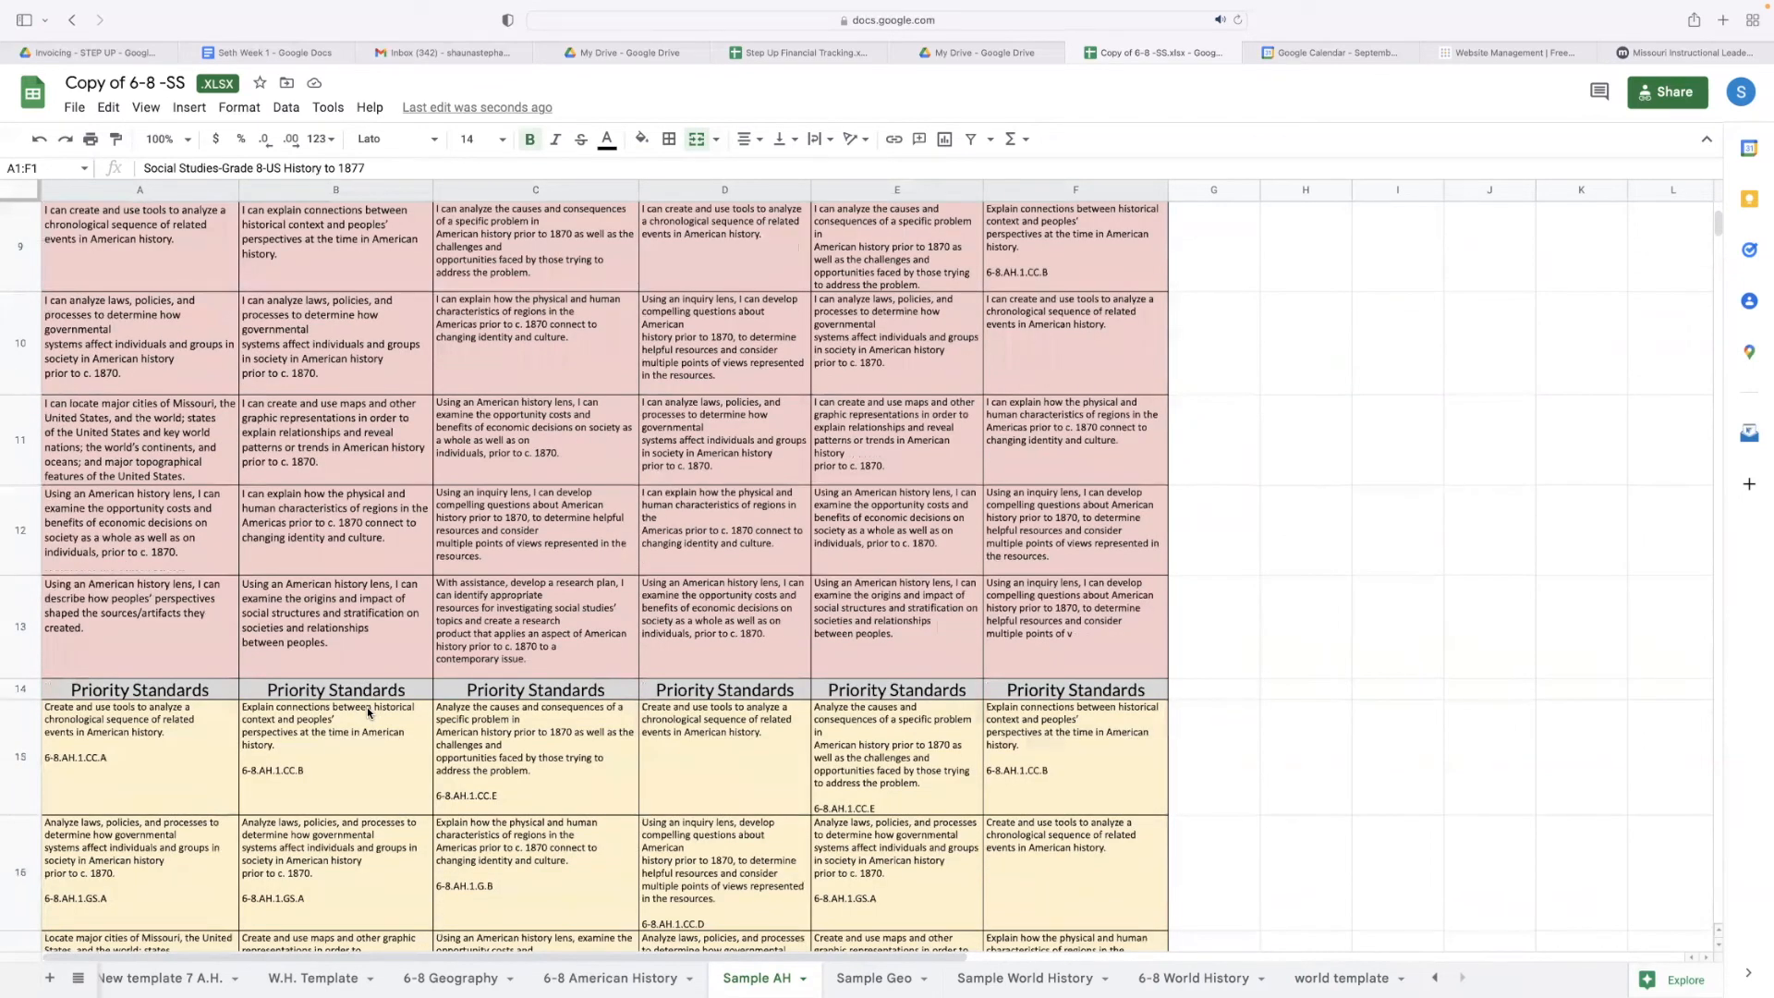
scroll(368, 711, down, 15)
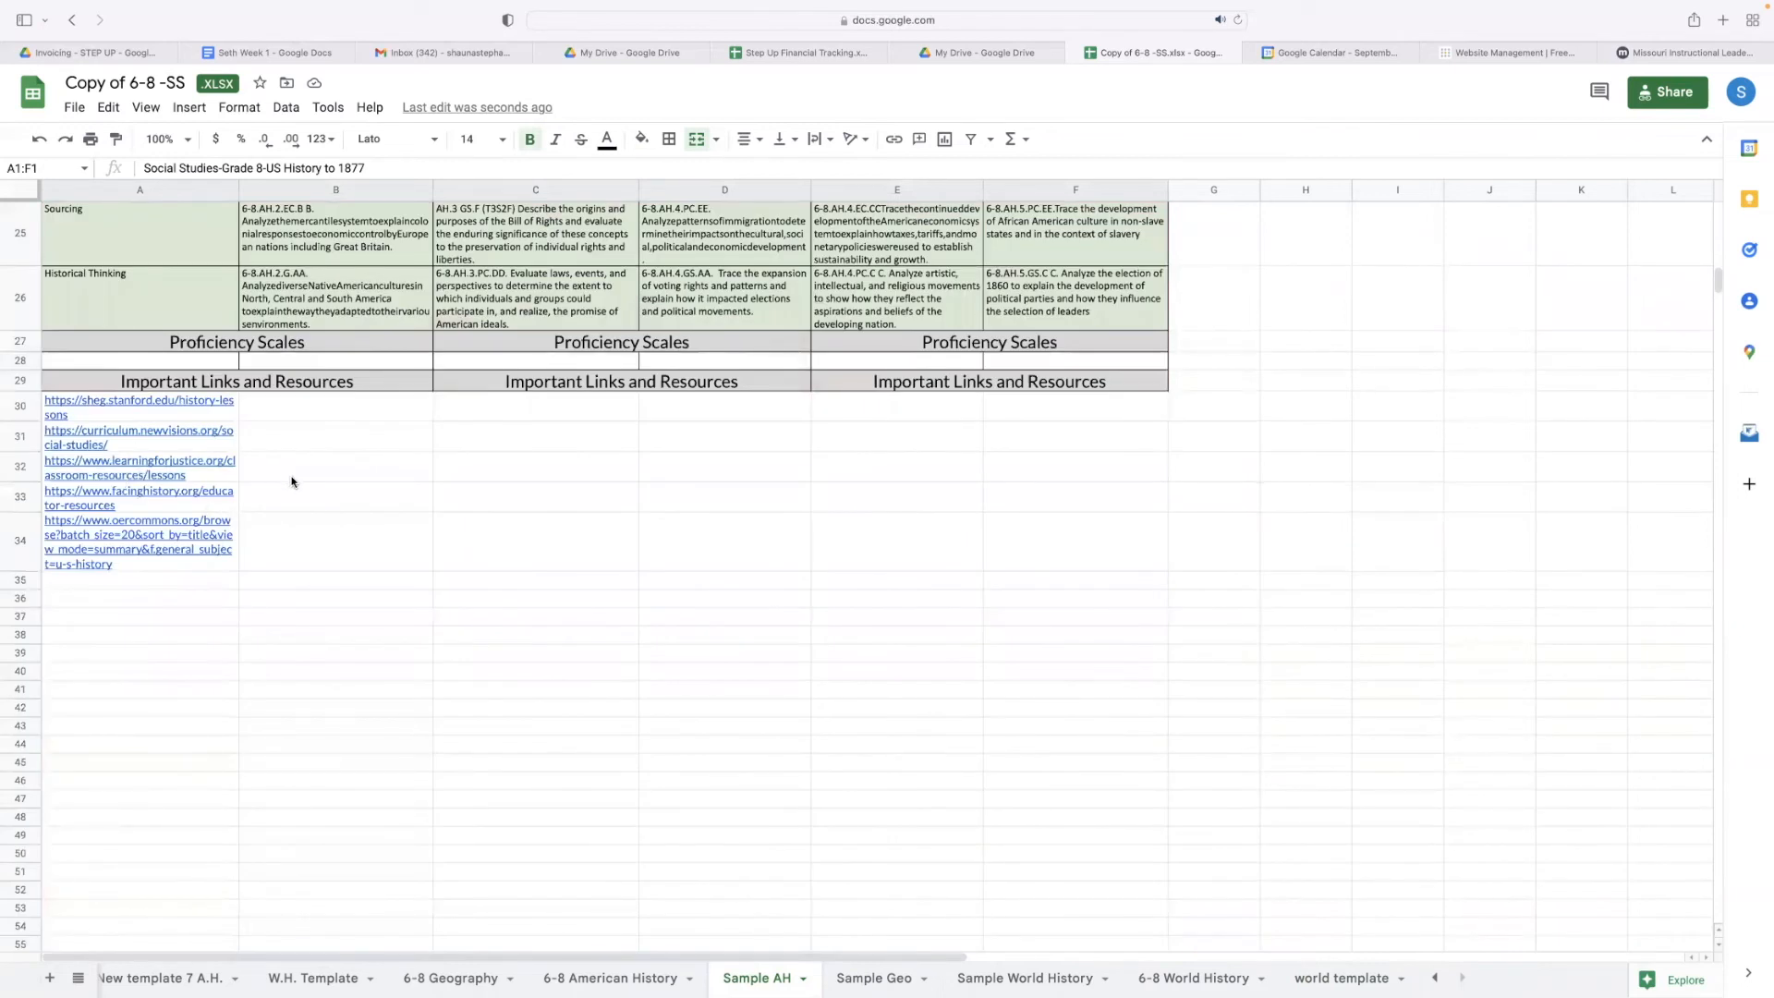
scroll(292, 481, up, 3)
scroll(292, 481, up, 3)
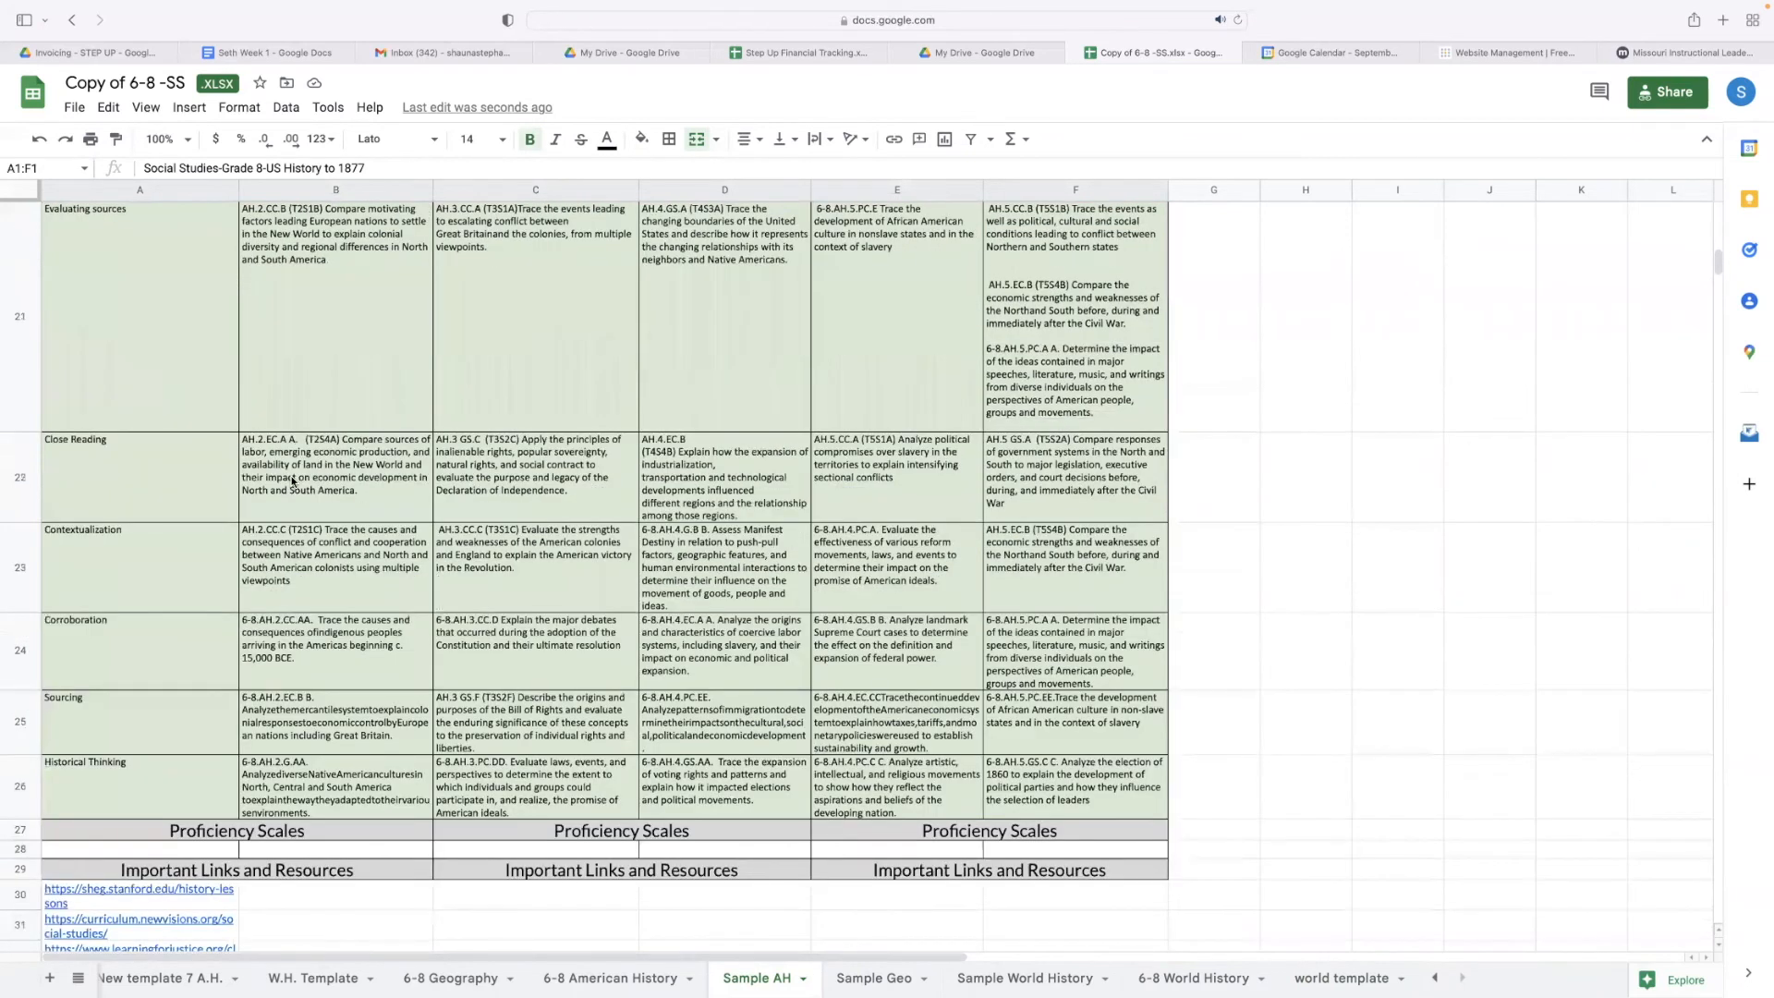
scroll(292, 481, up, 6)
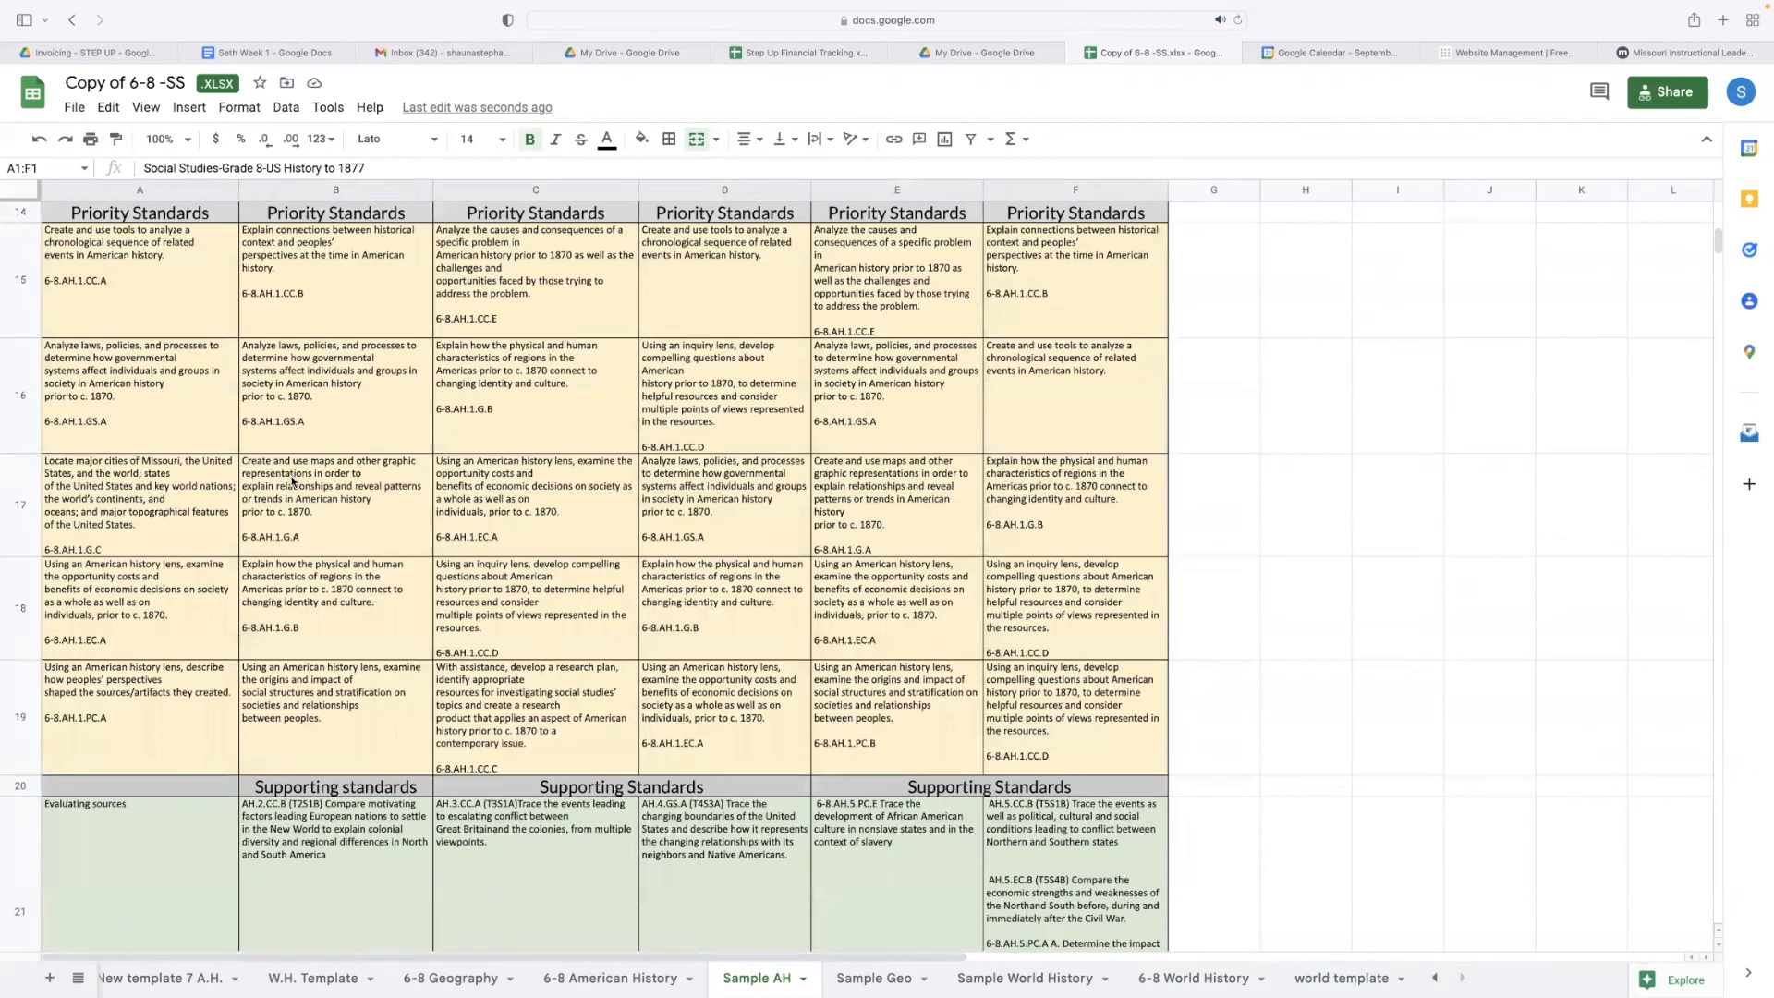
scroll(292, 482, up, 6)
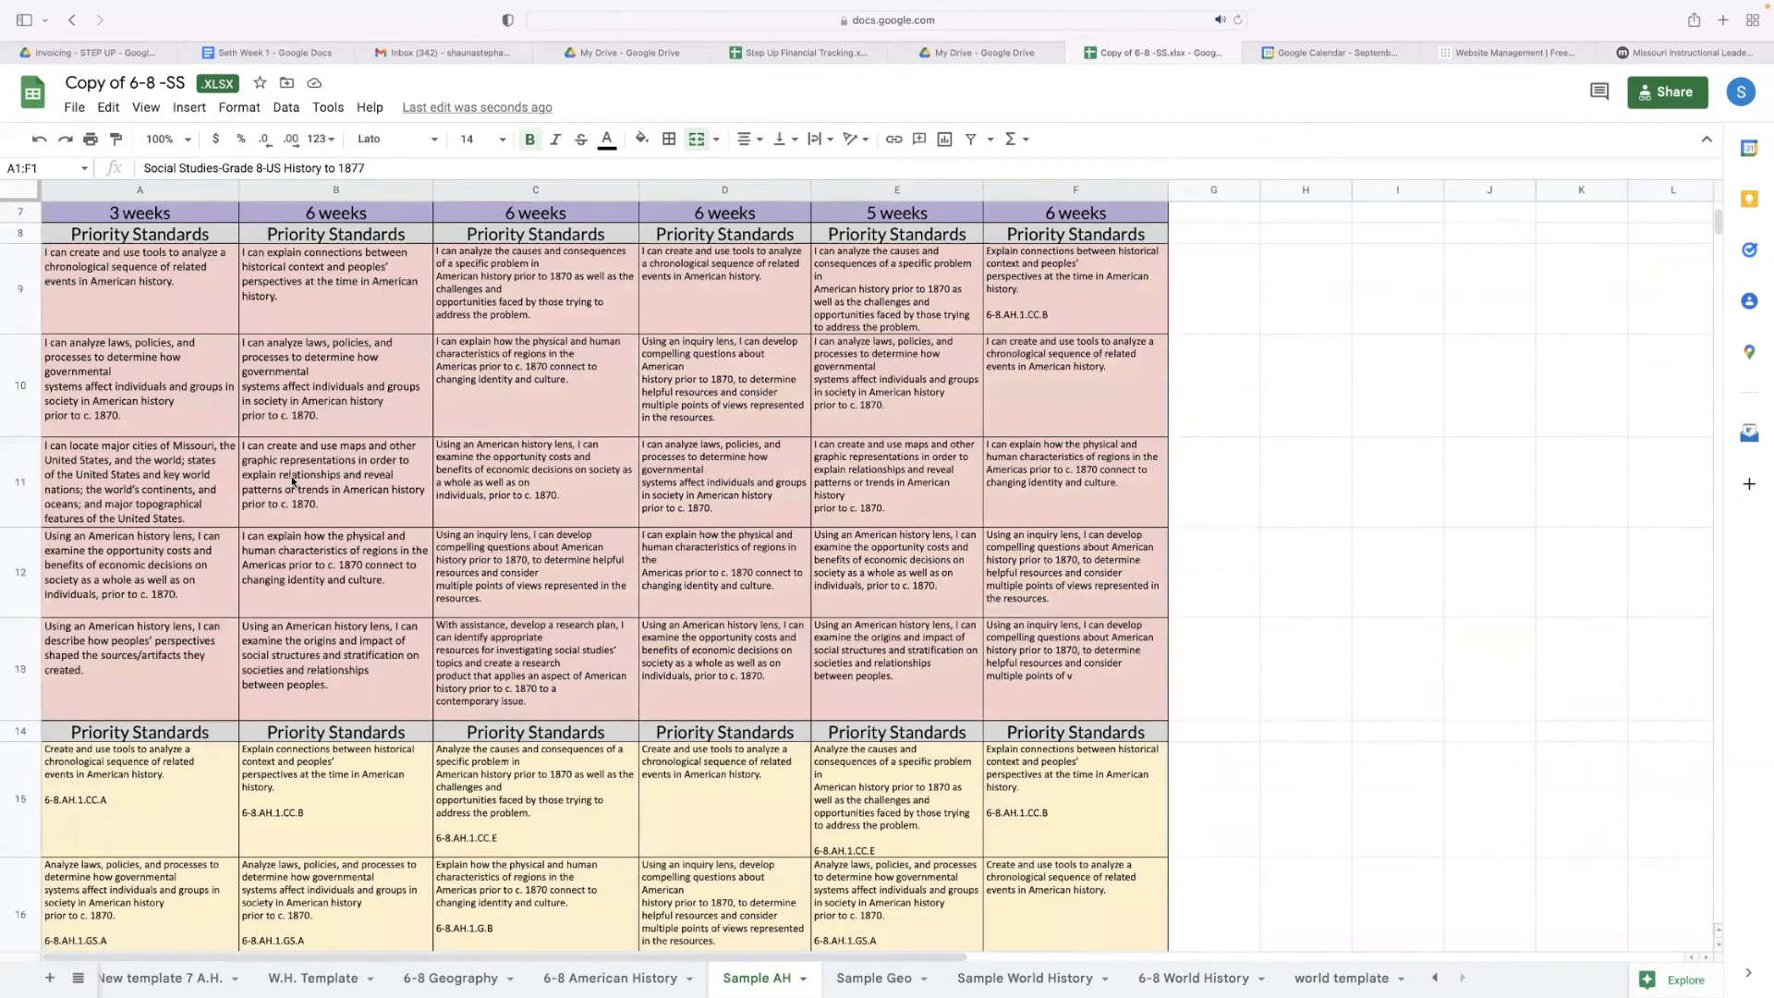
scroll(292, 481, up, 2)
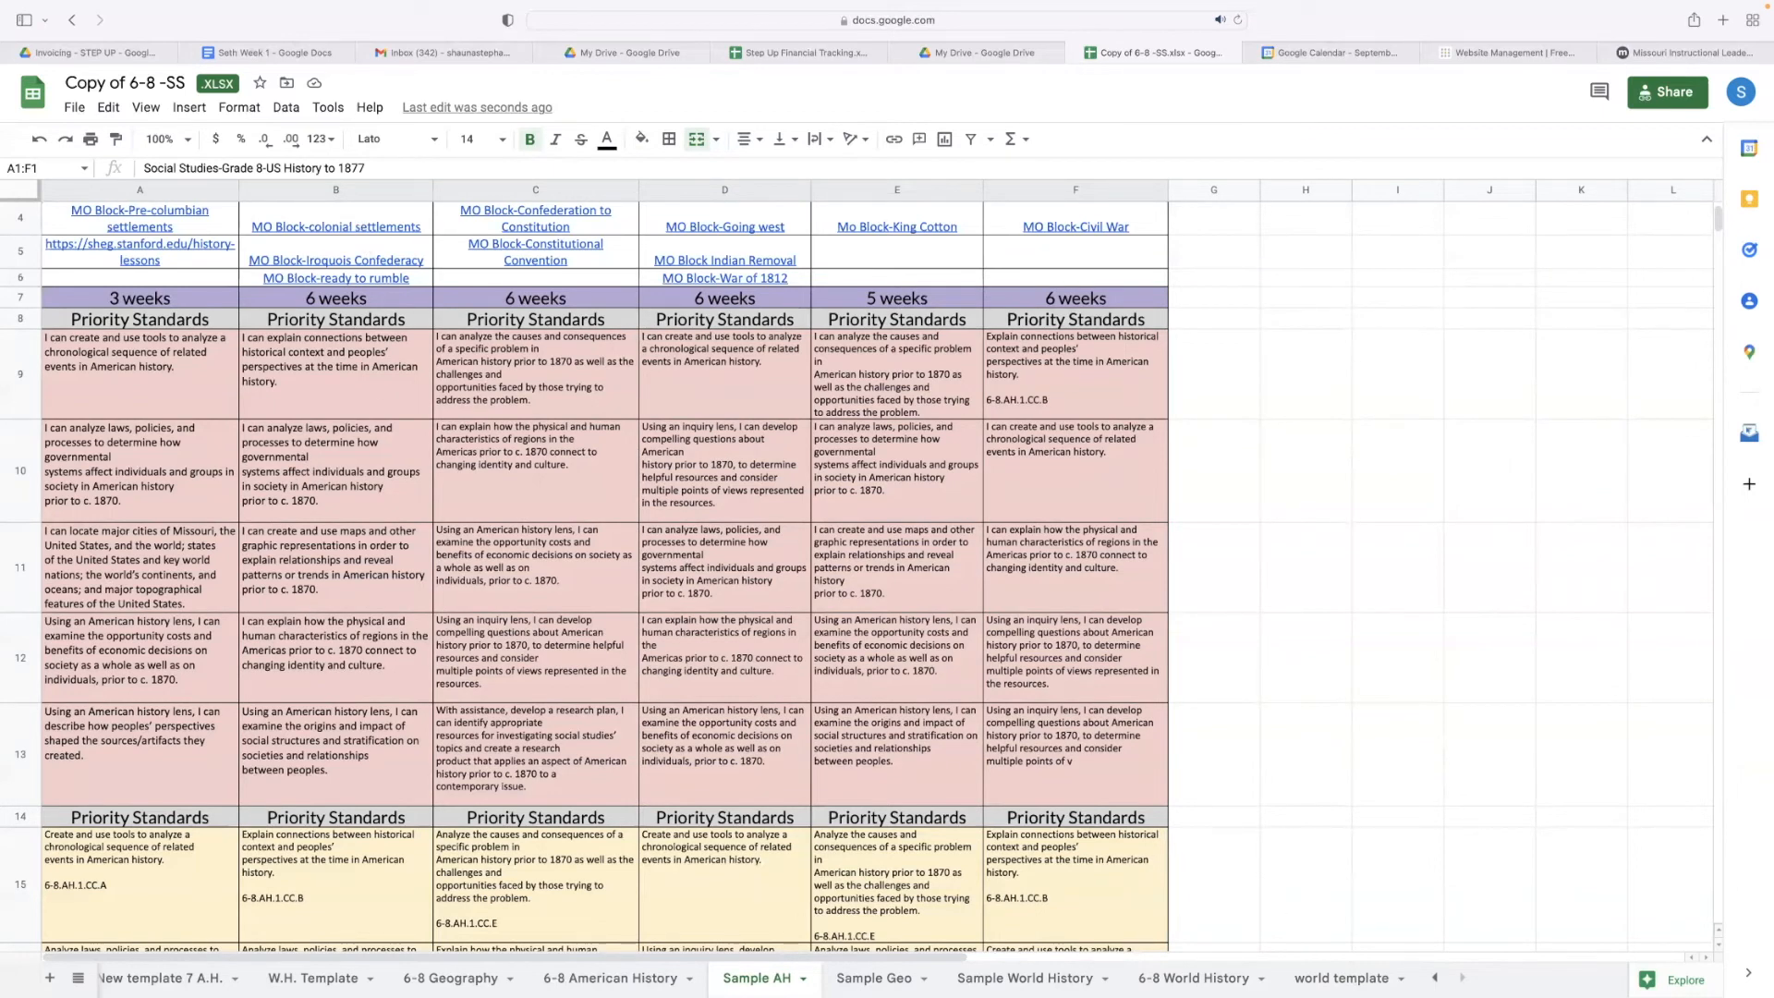
Step: Check the Sample Geo and Sample World History sheets against the world template for how MO Block resources are listed by unit
click(878, 976)
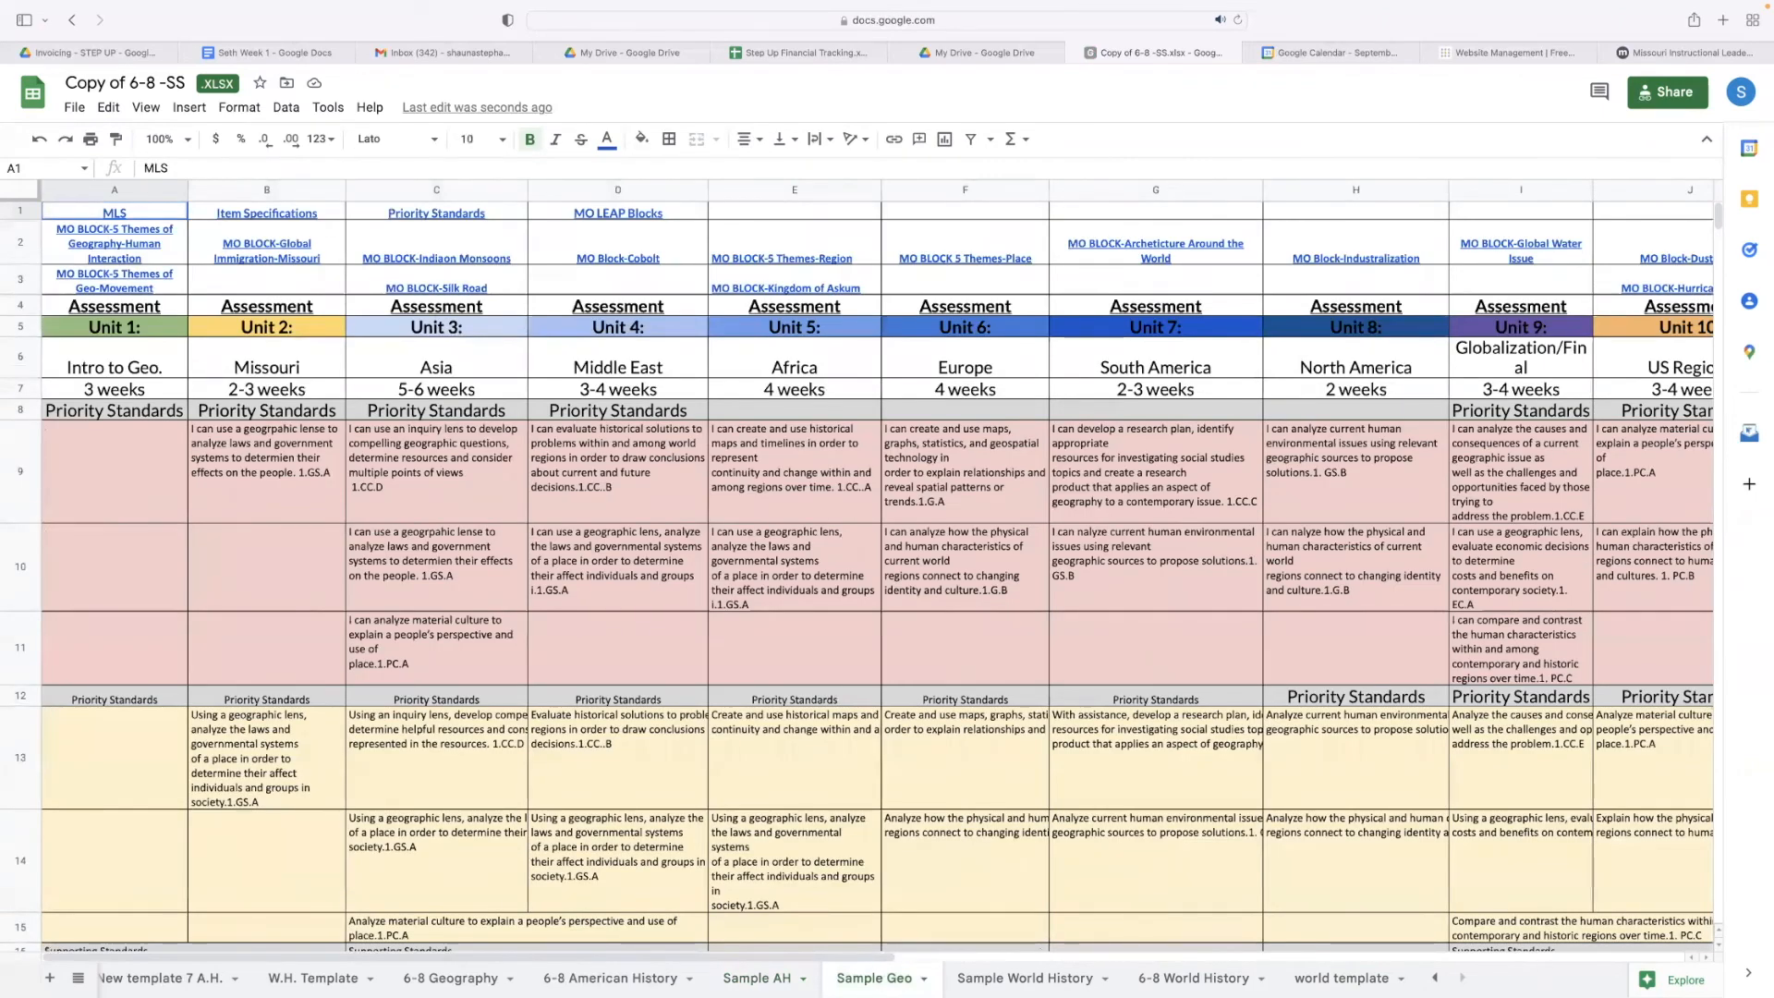
click(1339, 977)
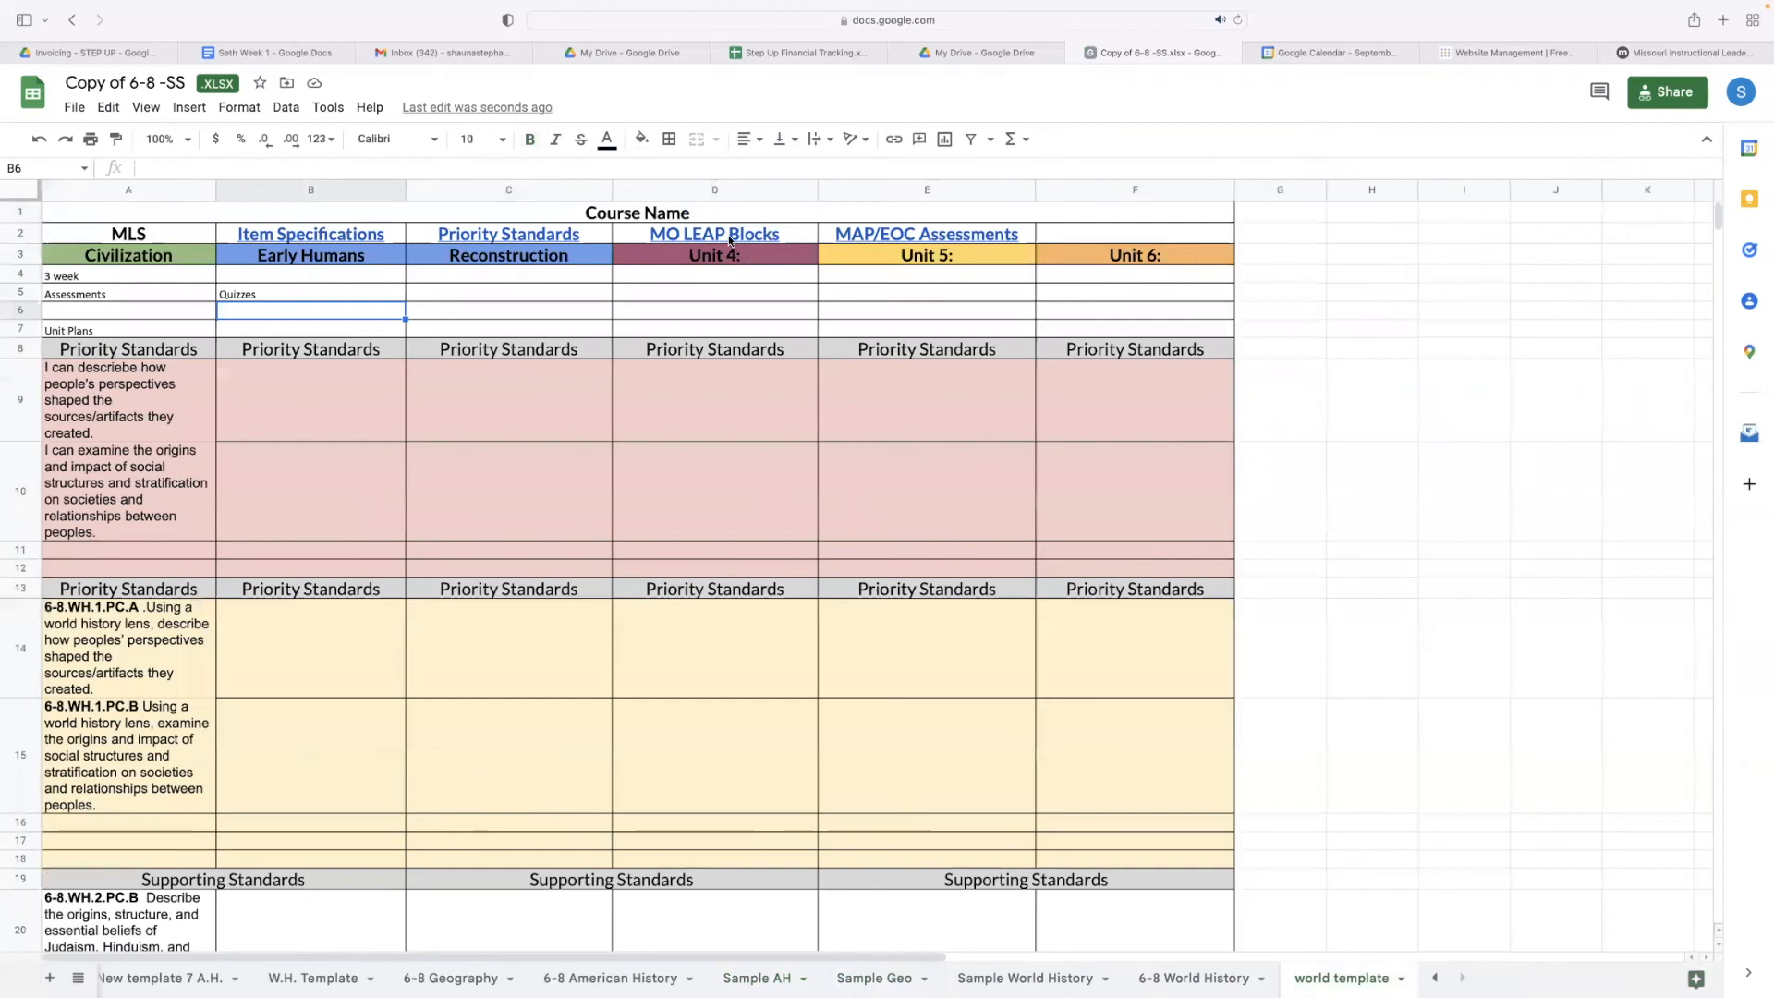
click(729, 238)
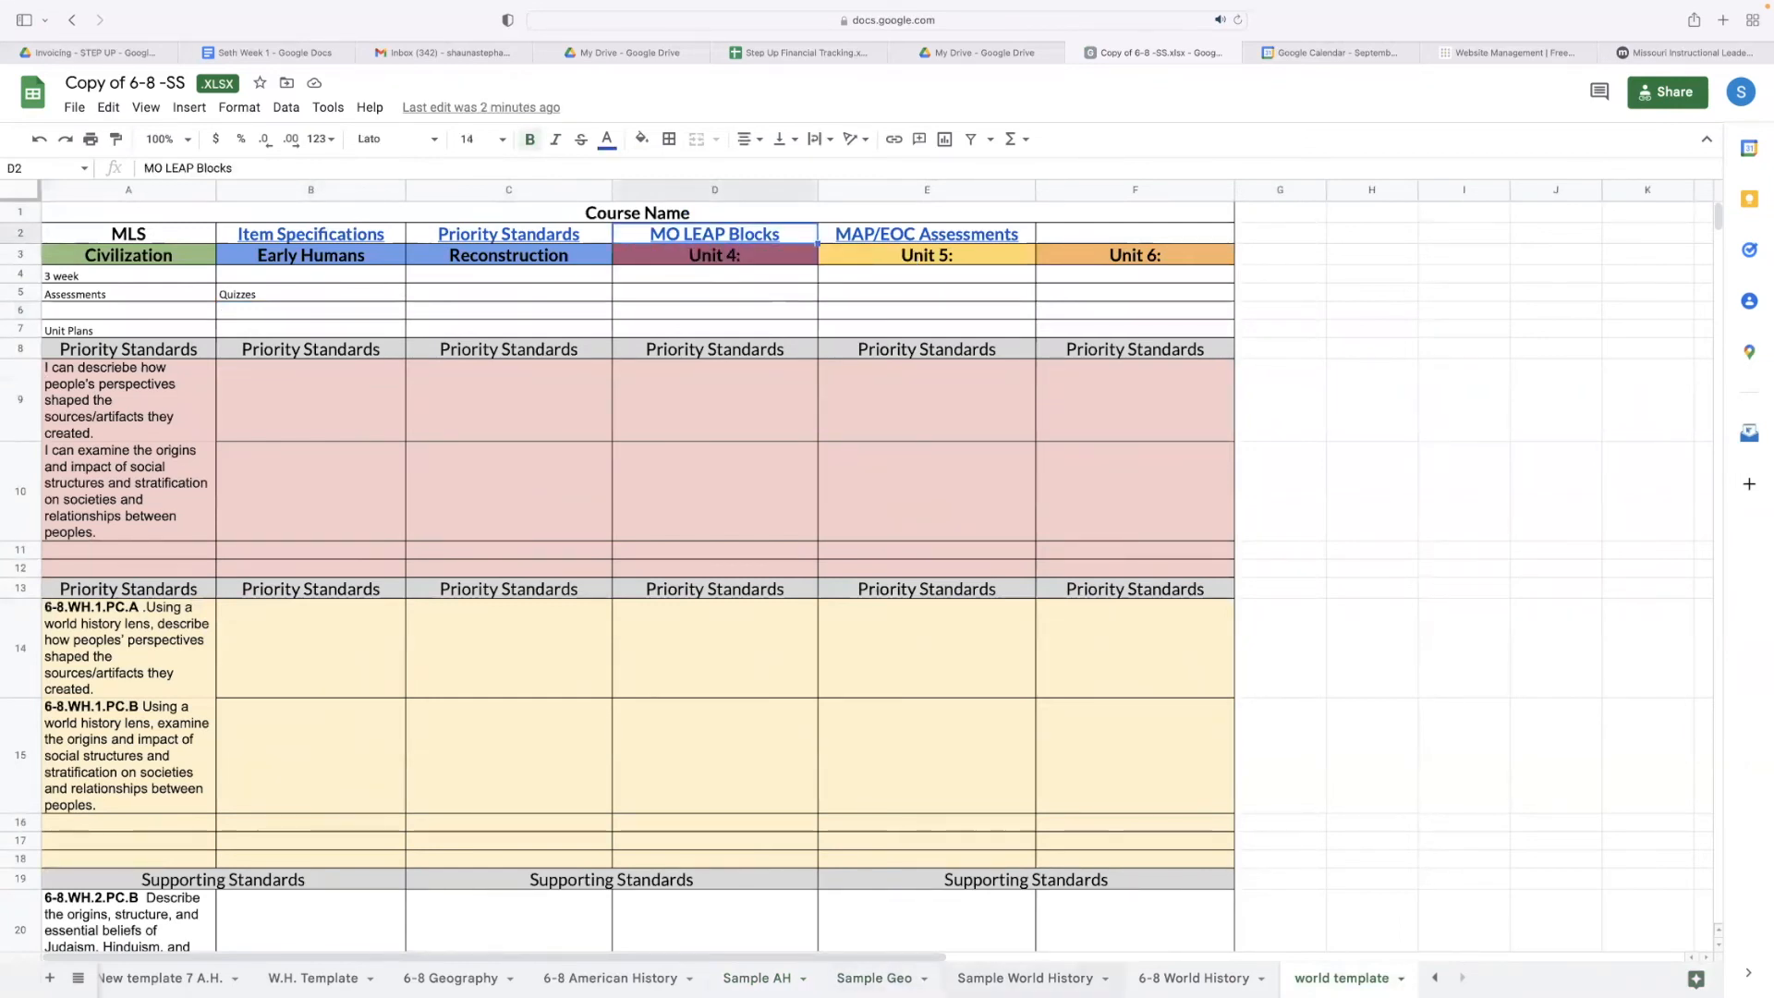
click(1025, 978)
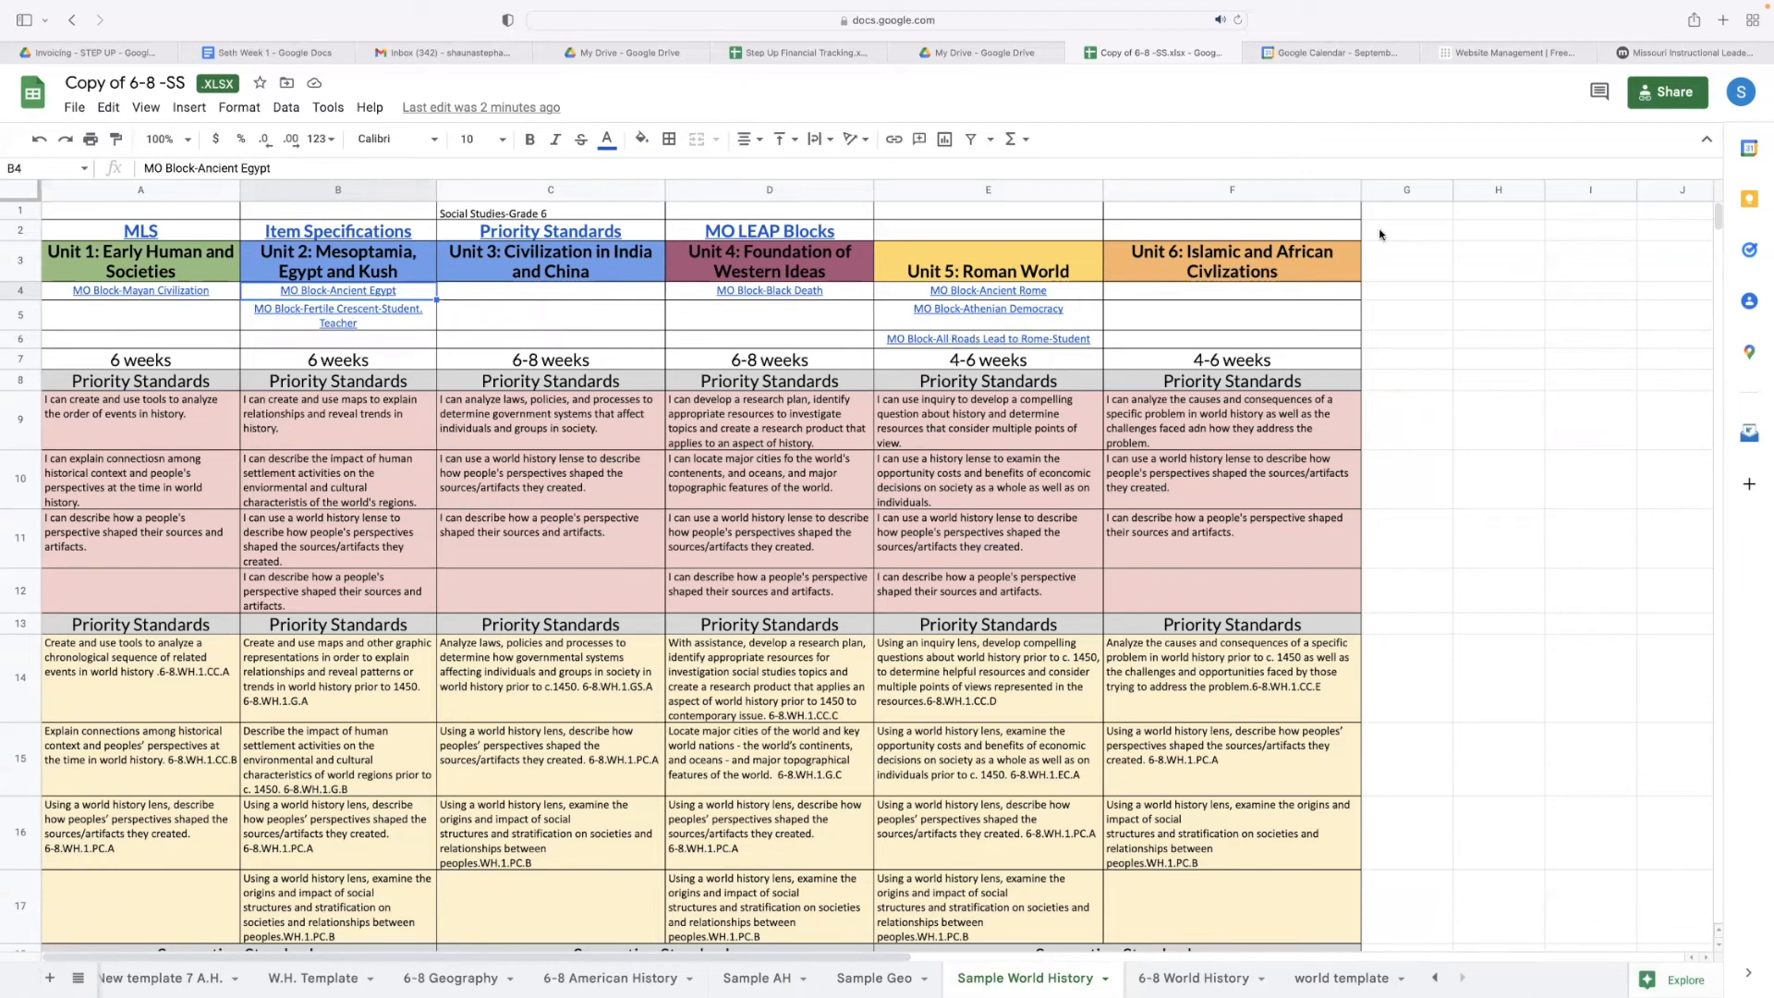
Step: Search the web for "stanford education history group" in a new browser tab
click(1723, 25)
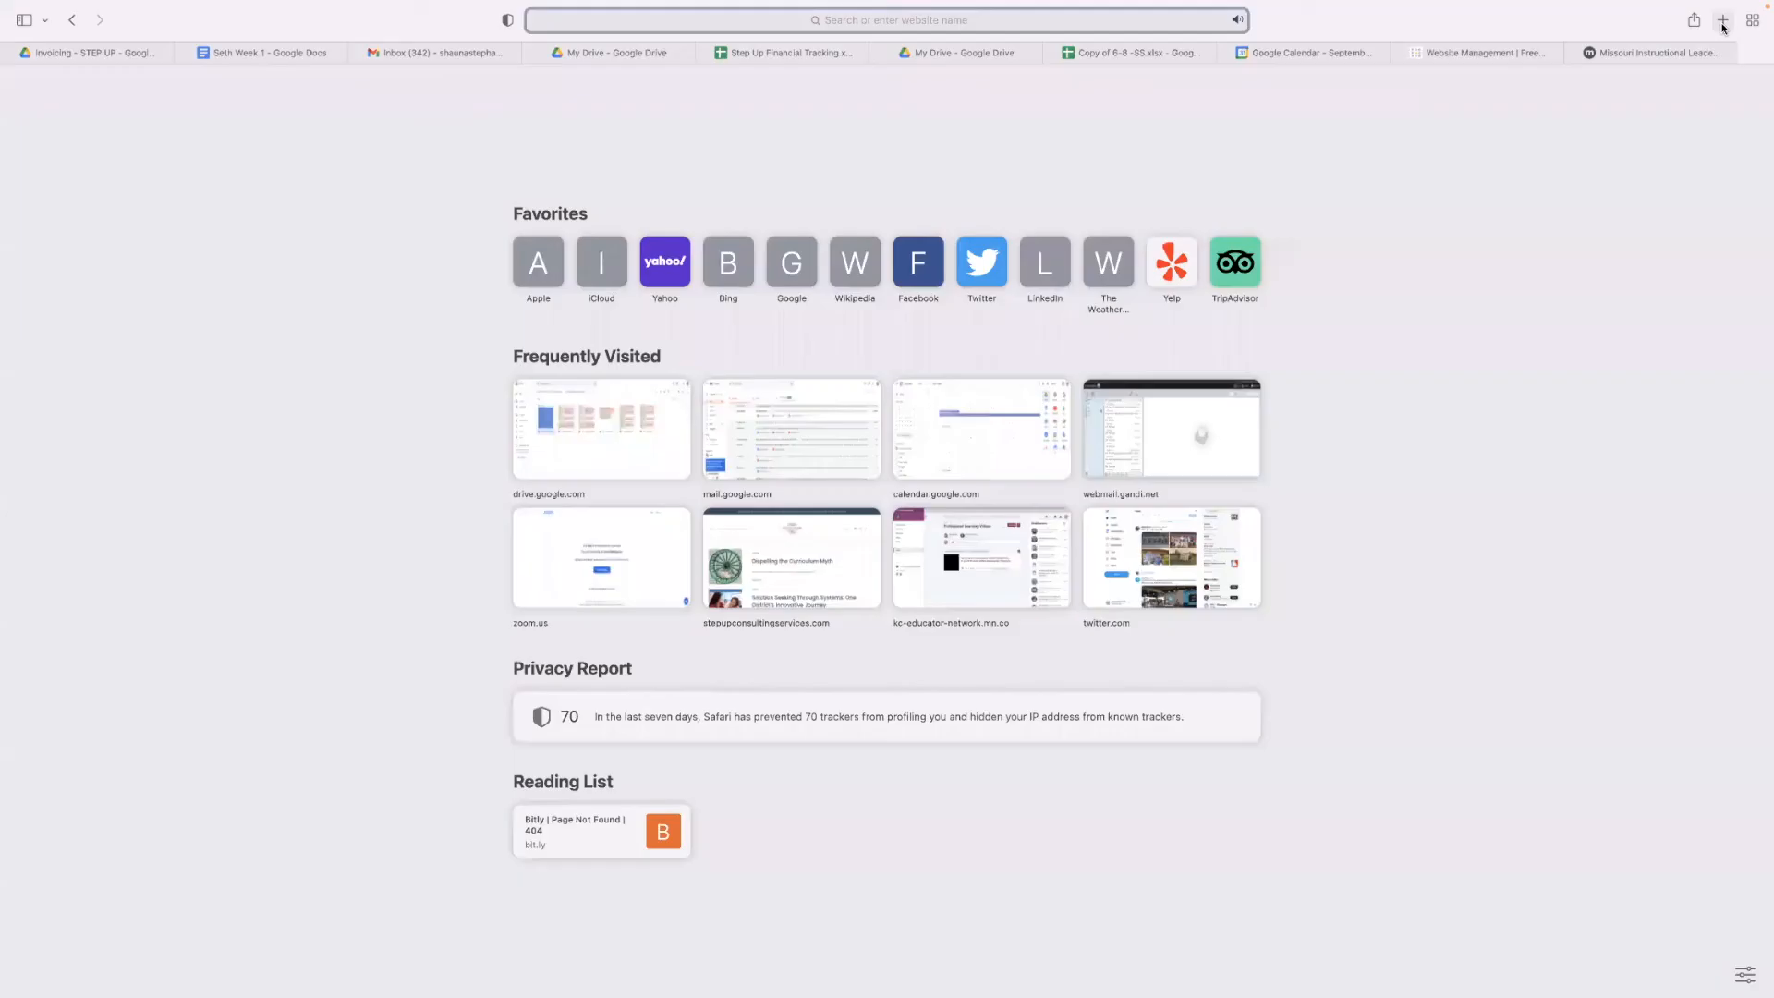
text(standard)
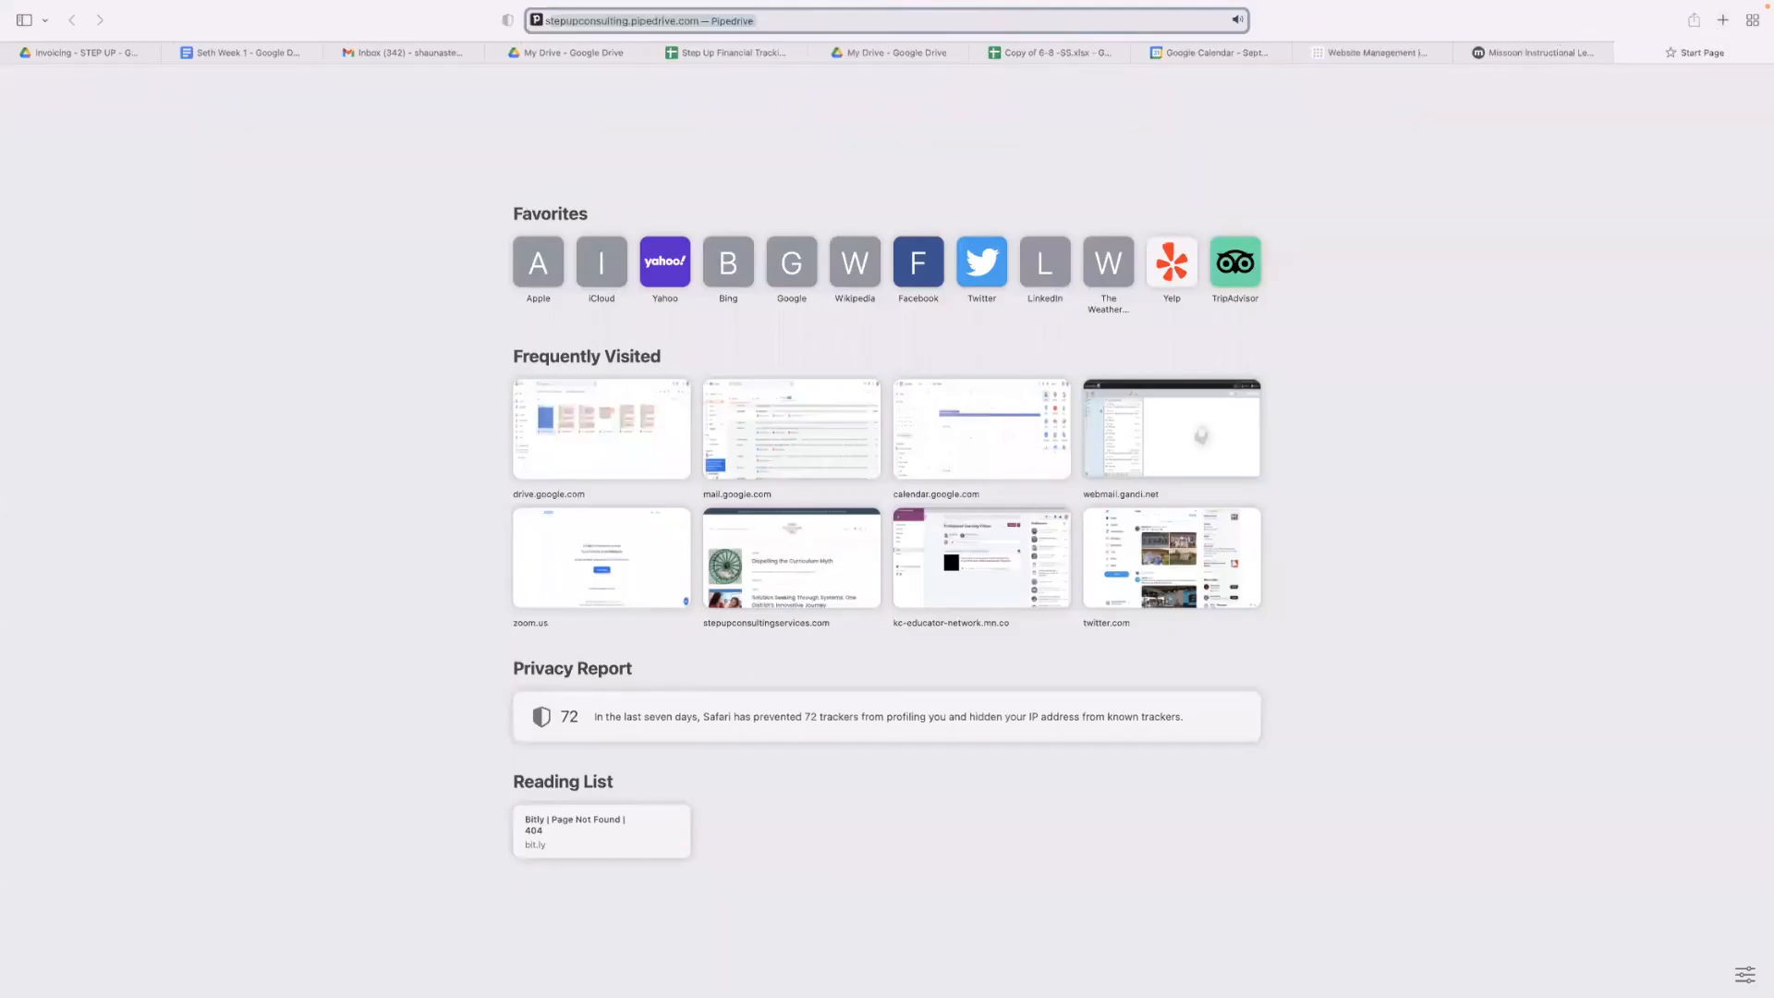
key(BackSpace)
key(BackSpace)
key(BackSpace)
key(BackSpace)
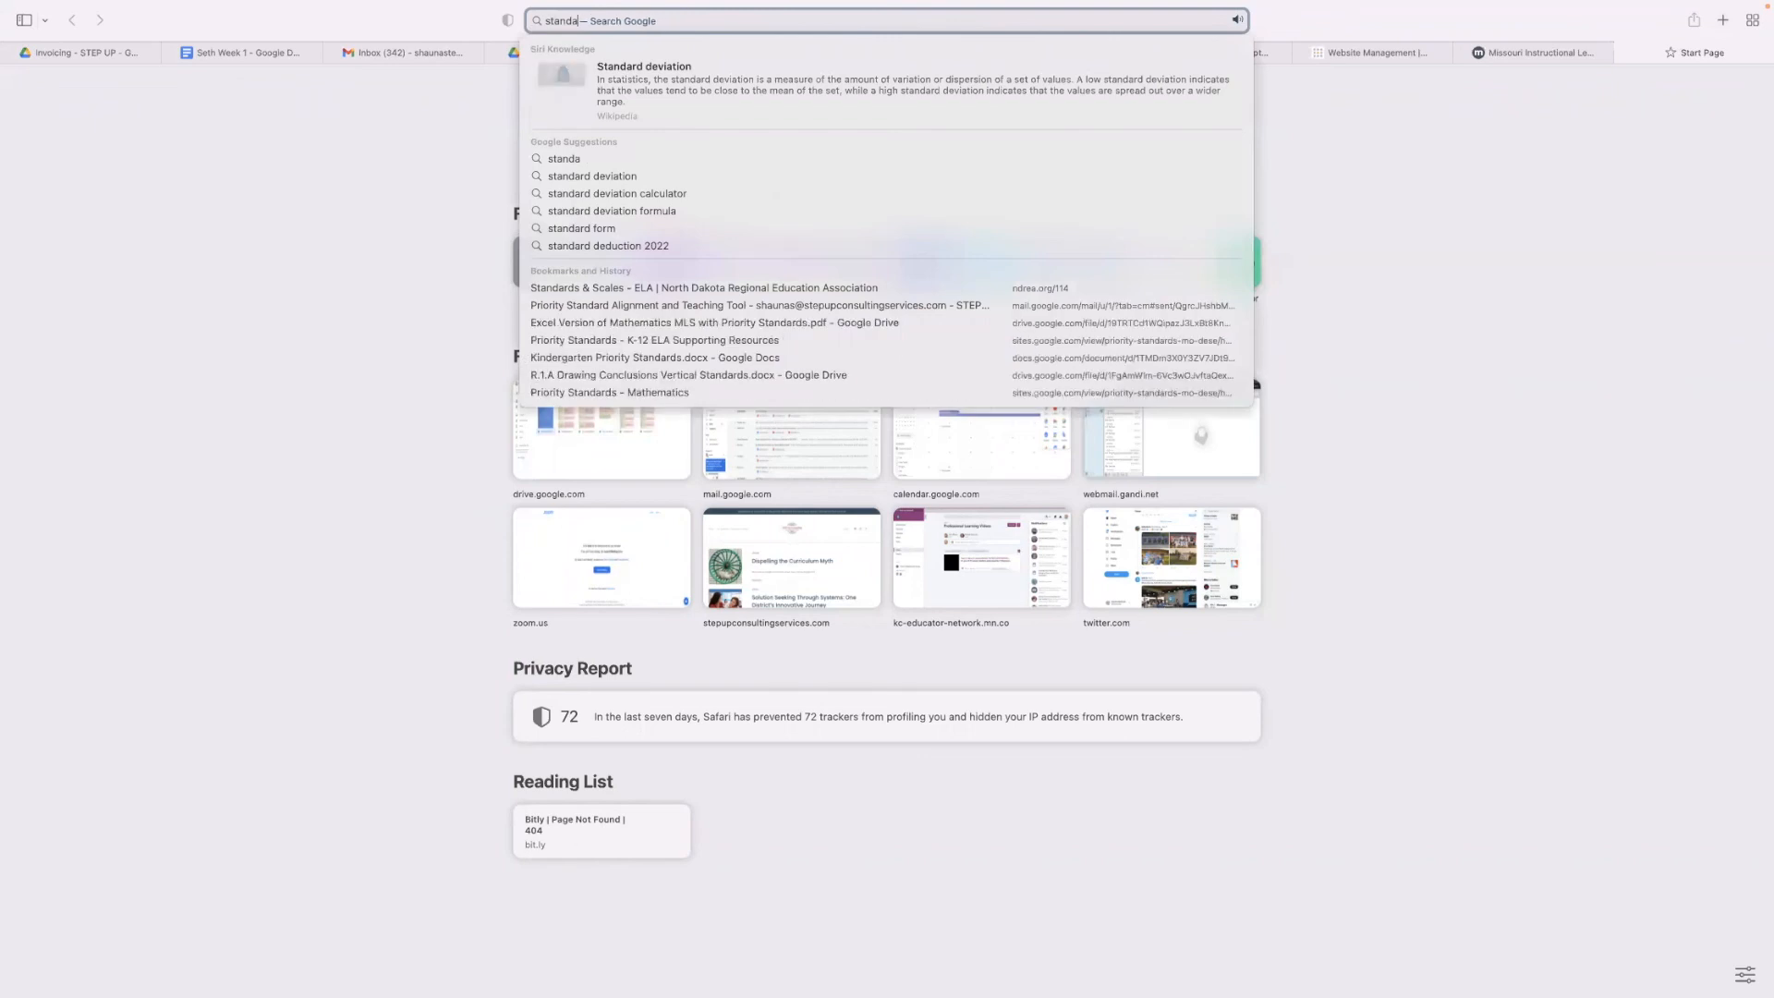
text(form)
key(BackSpace)
text(d )
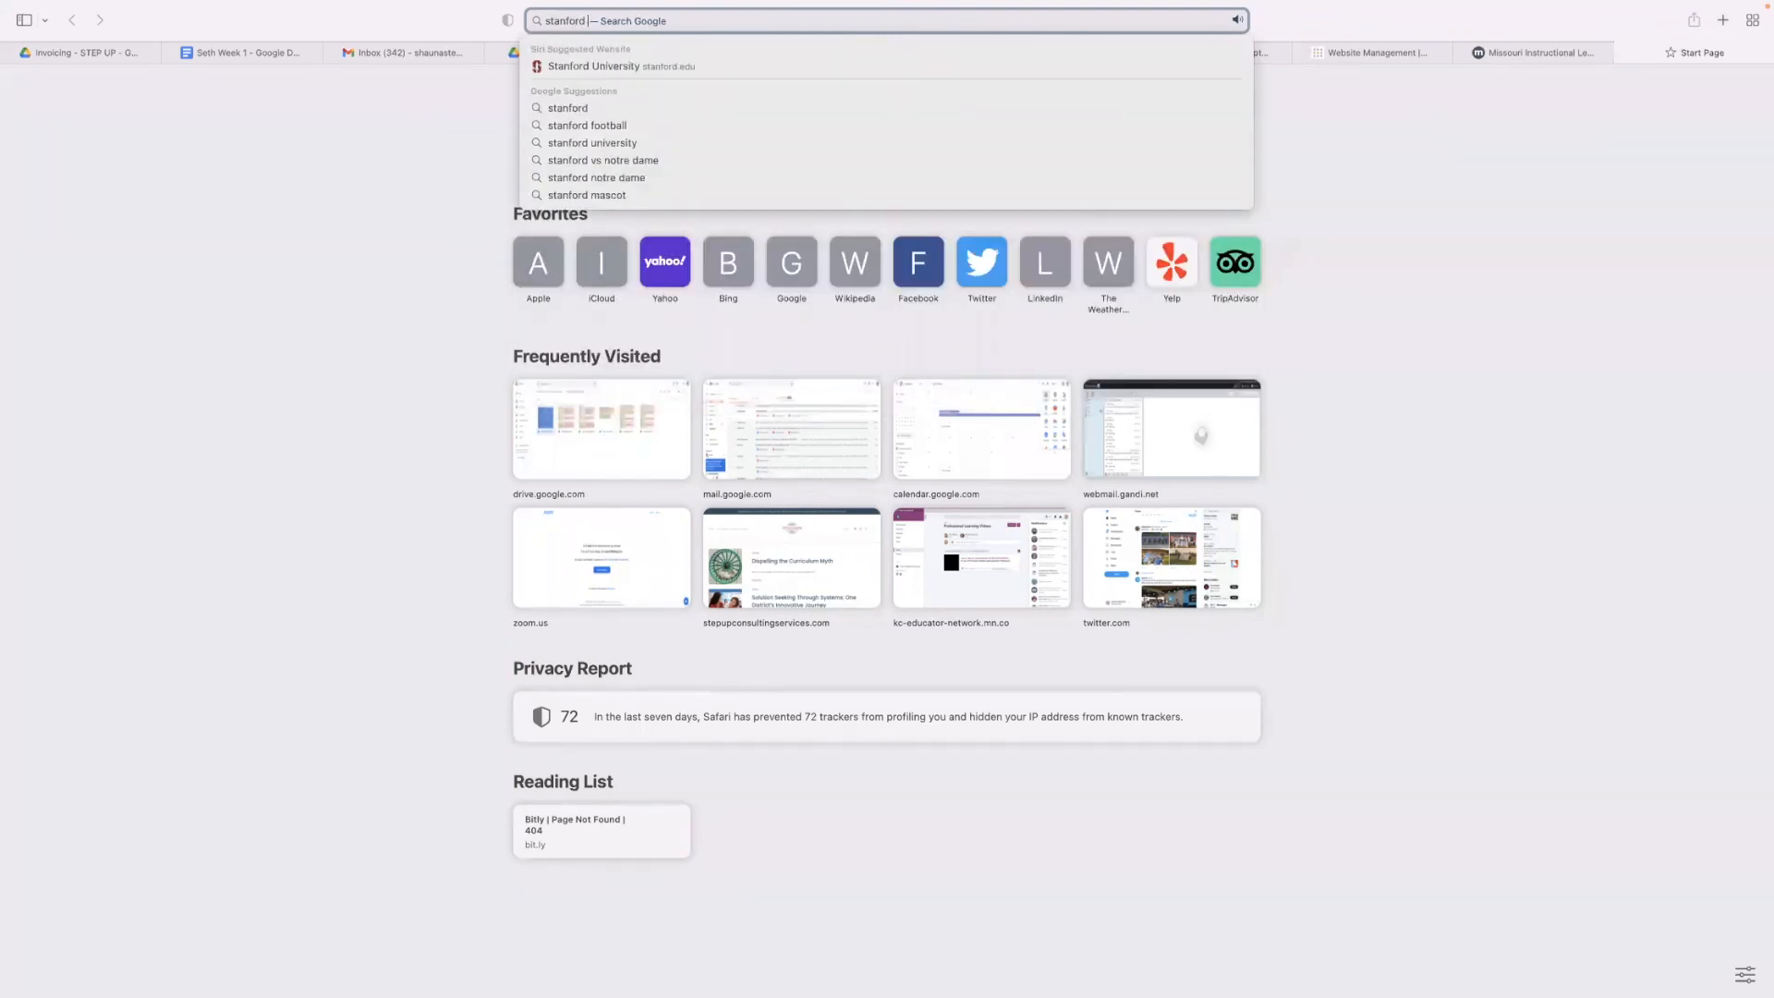
text(educational his)
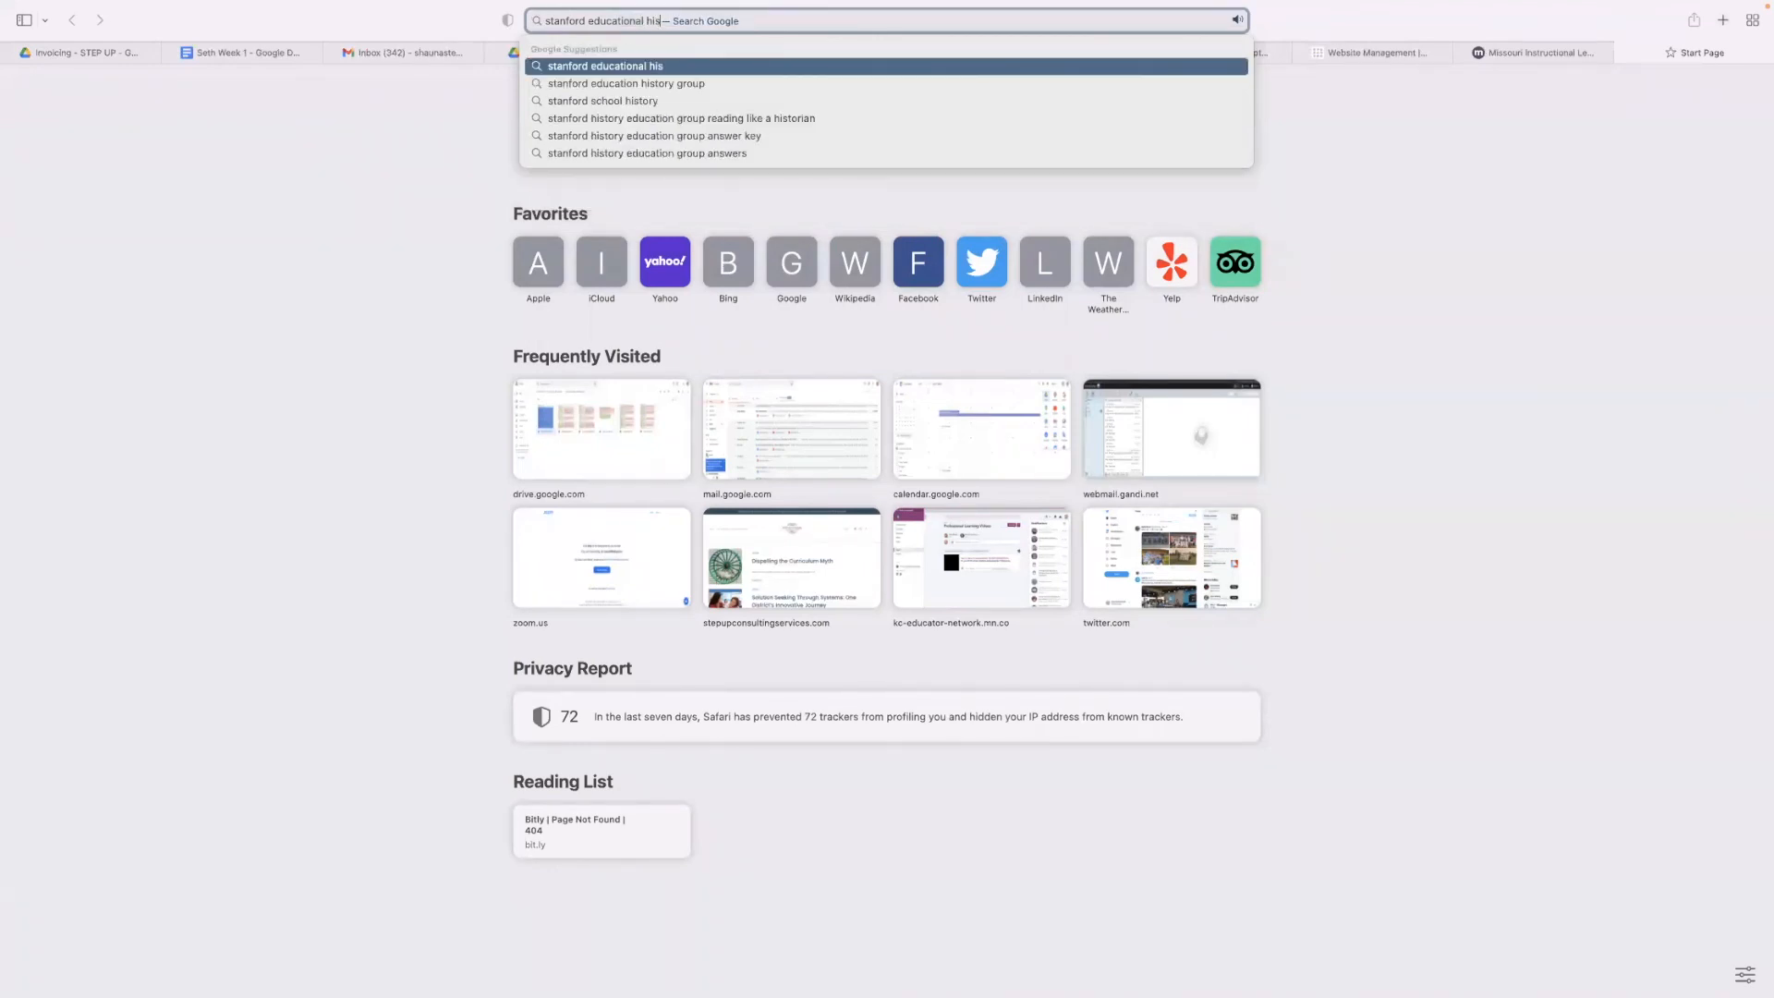
key(Down)
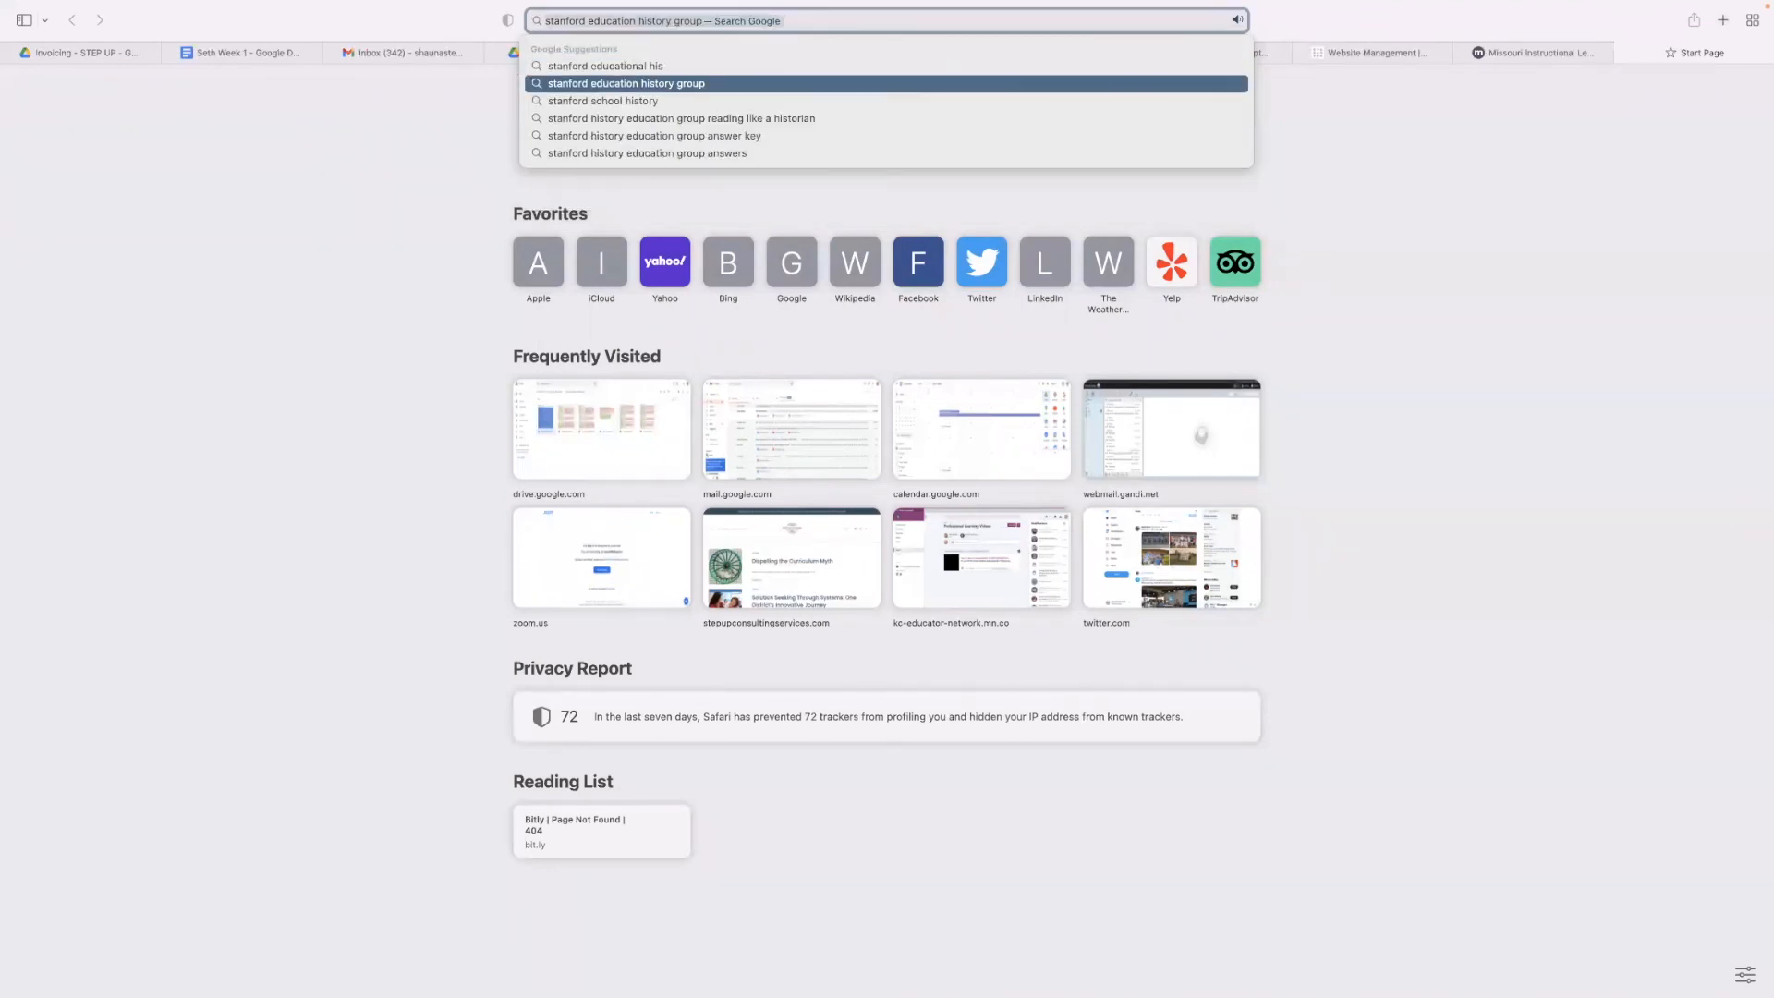
key(Return)
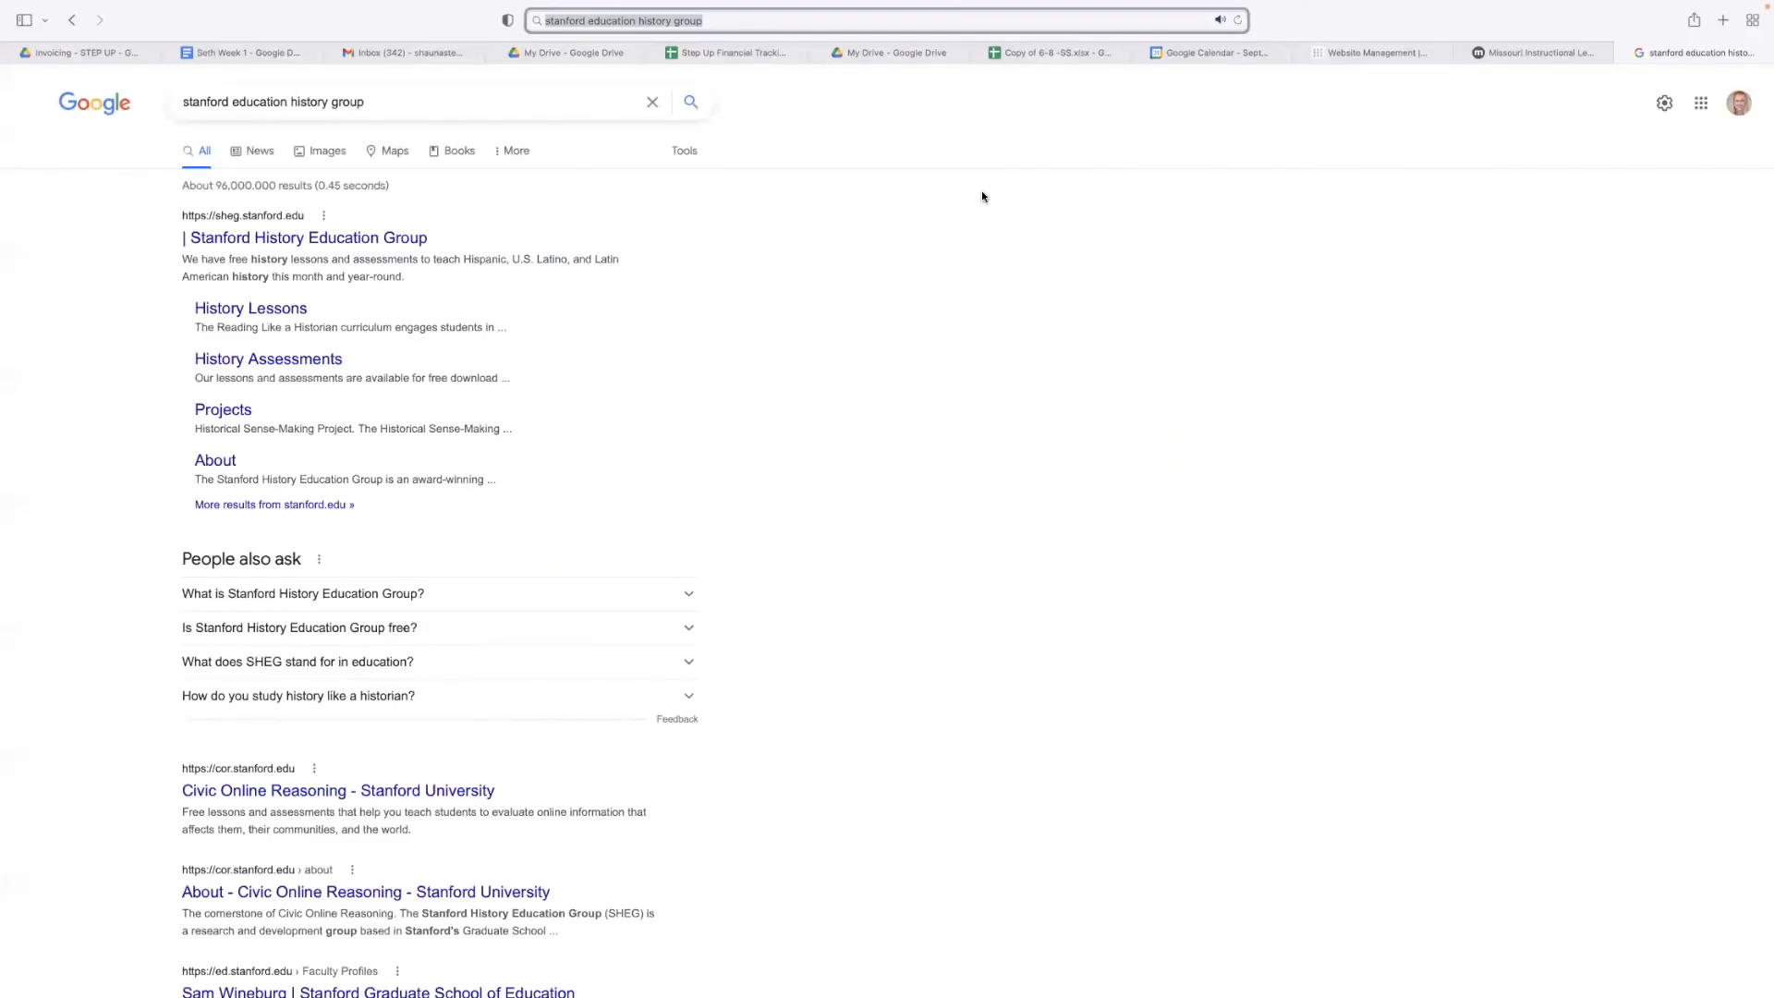
Step: Open the Stanford History Education Group site and examine the topics, historical skills and assessments in its Beyond the Bubble History Assessments
click(354, 242)
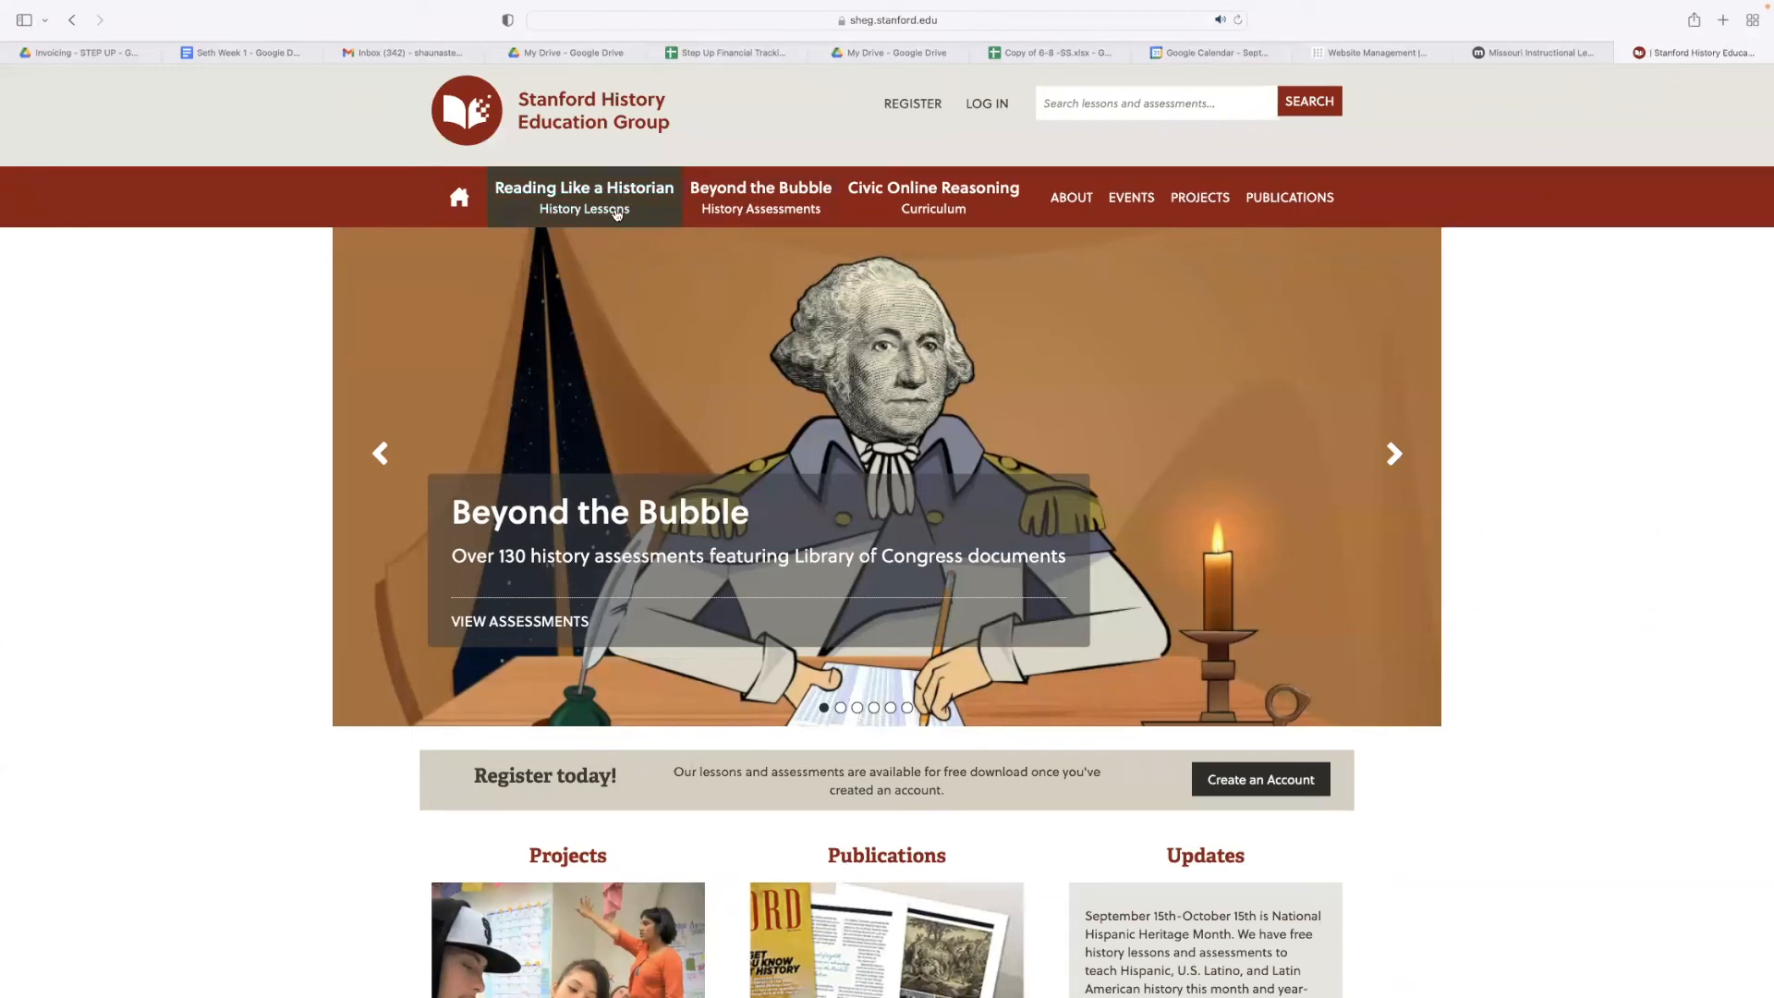
click(736, 212)
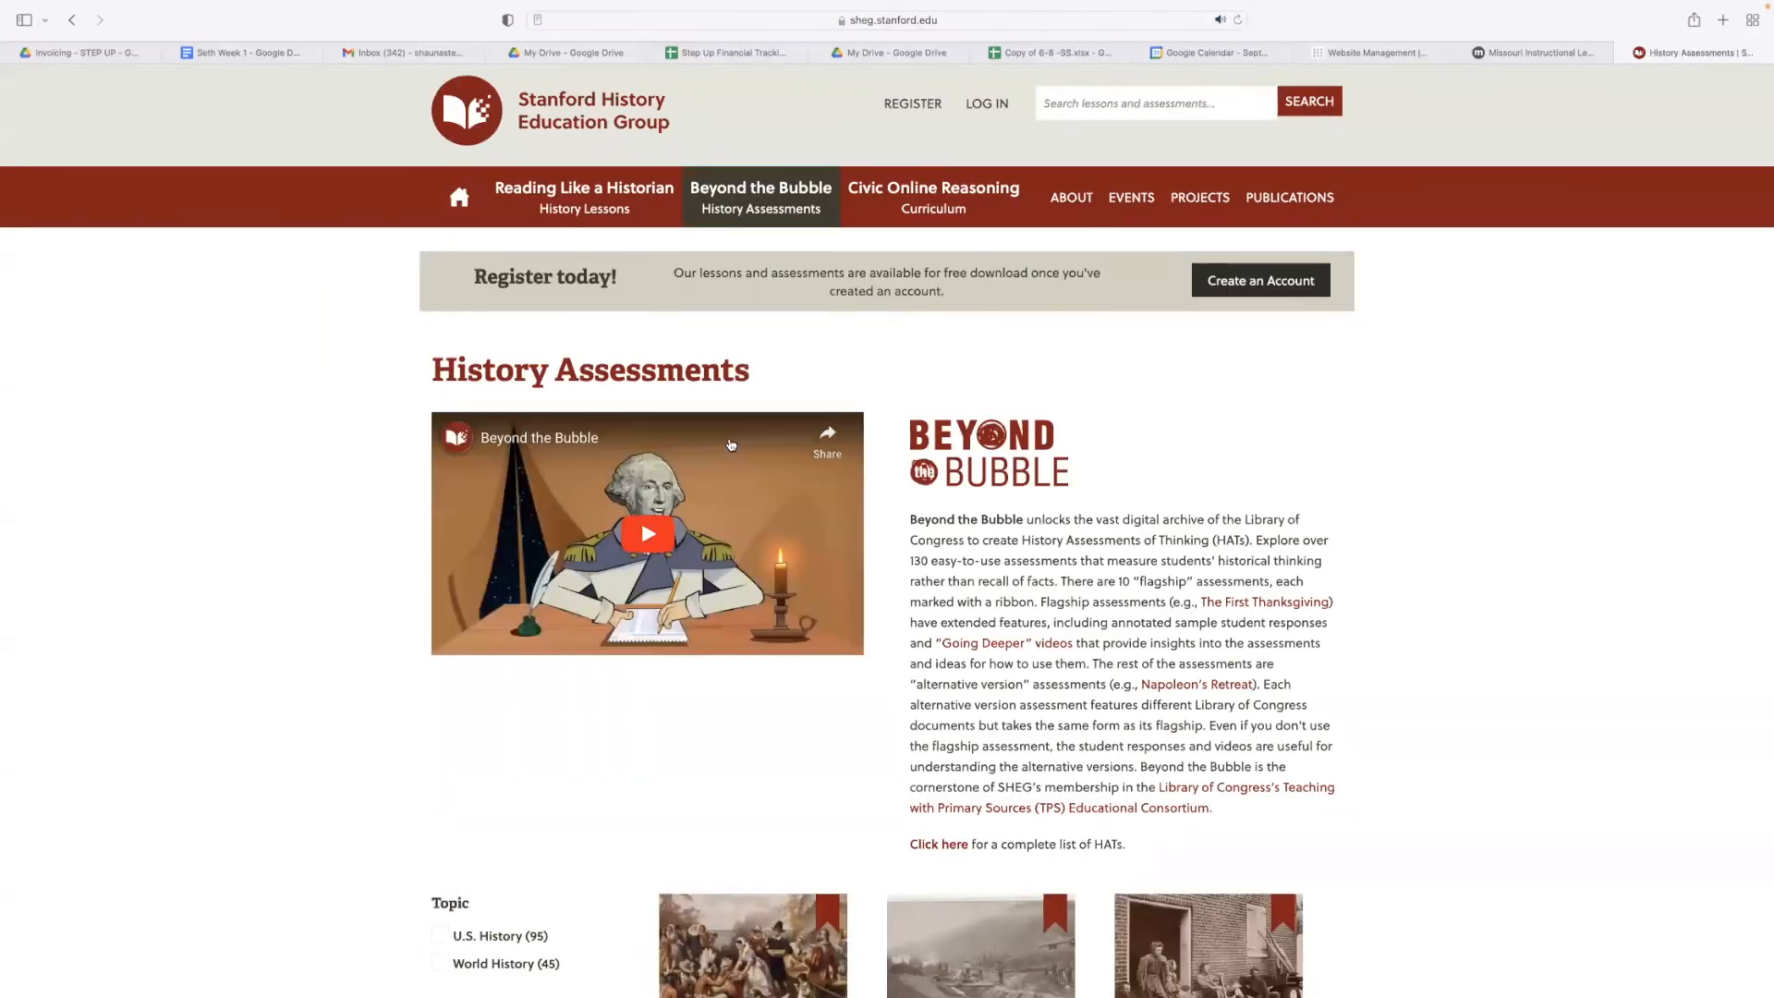
scroll(730, 445, down, 1)
scroll(730, 445, down, 3)
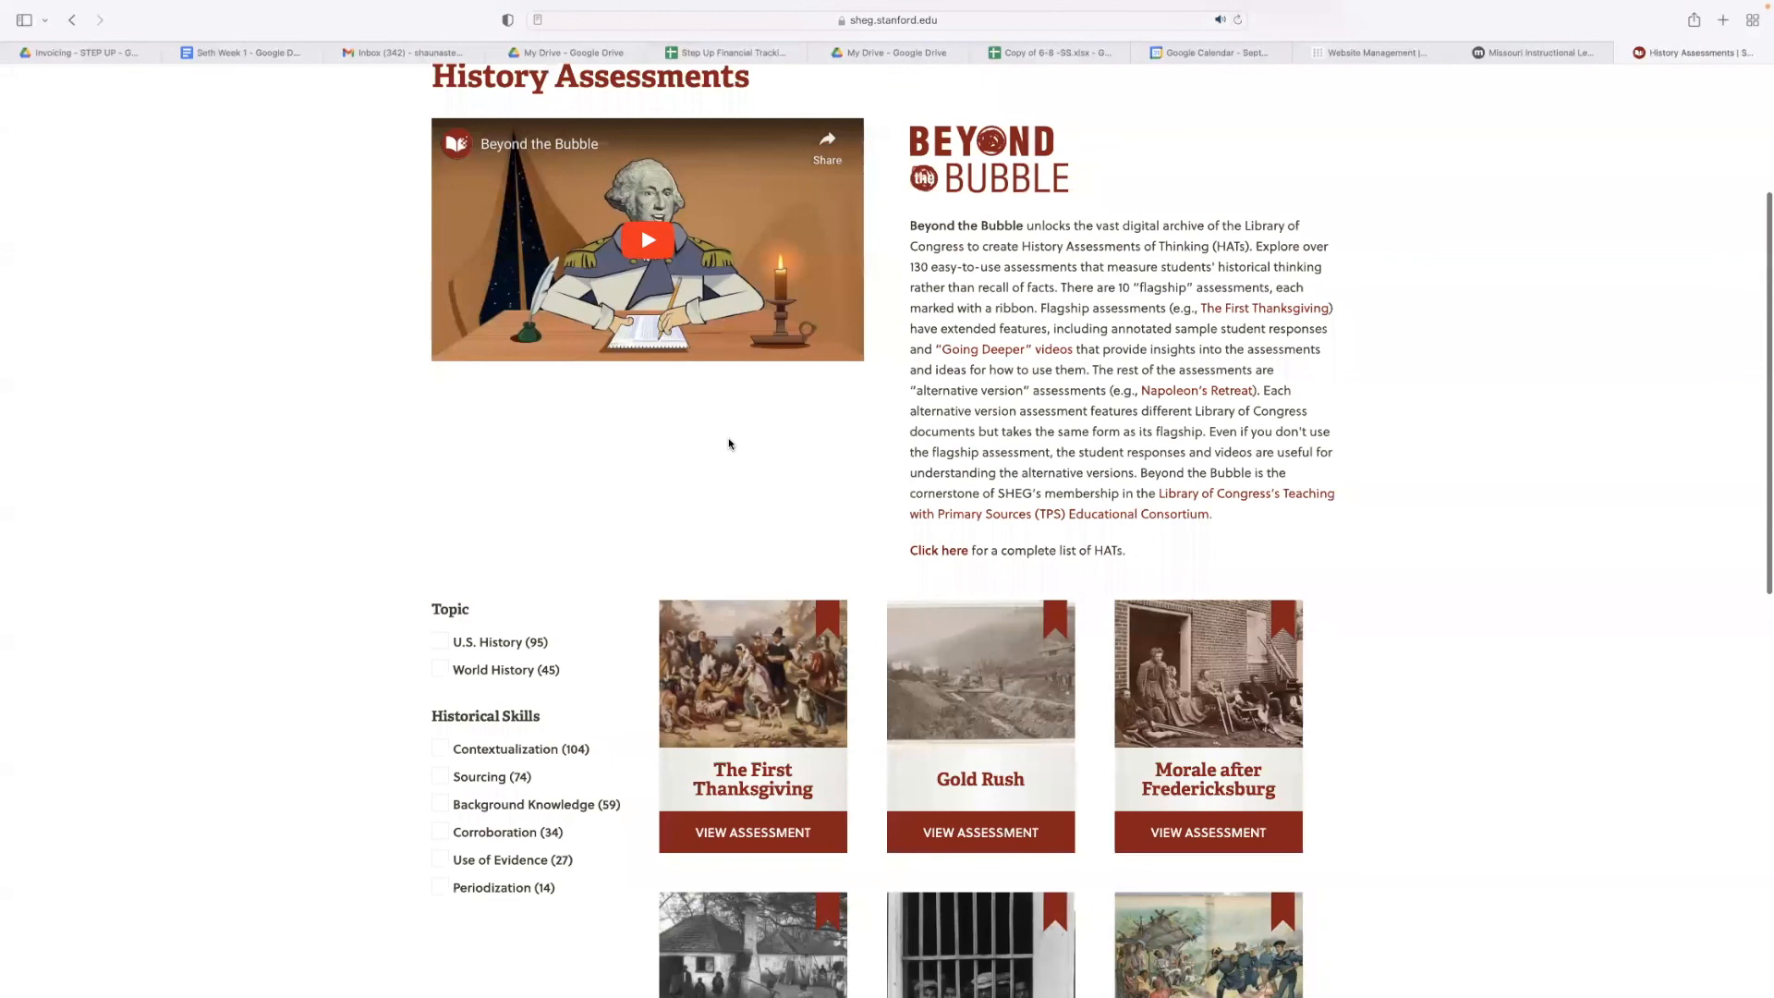
scroll(729, 444, down, 2)
scroll(522, 646, up, 1)
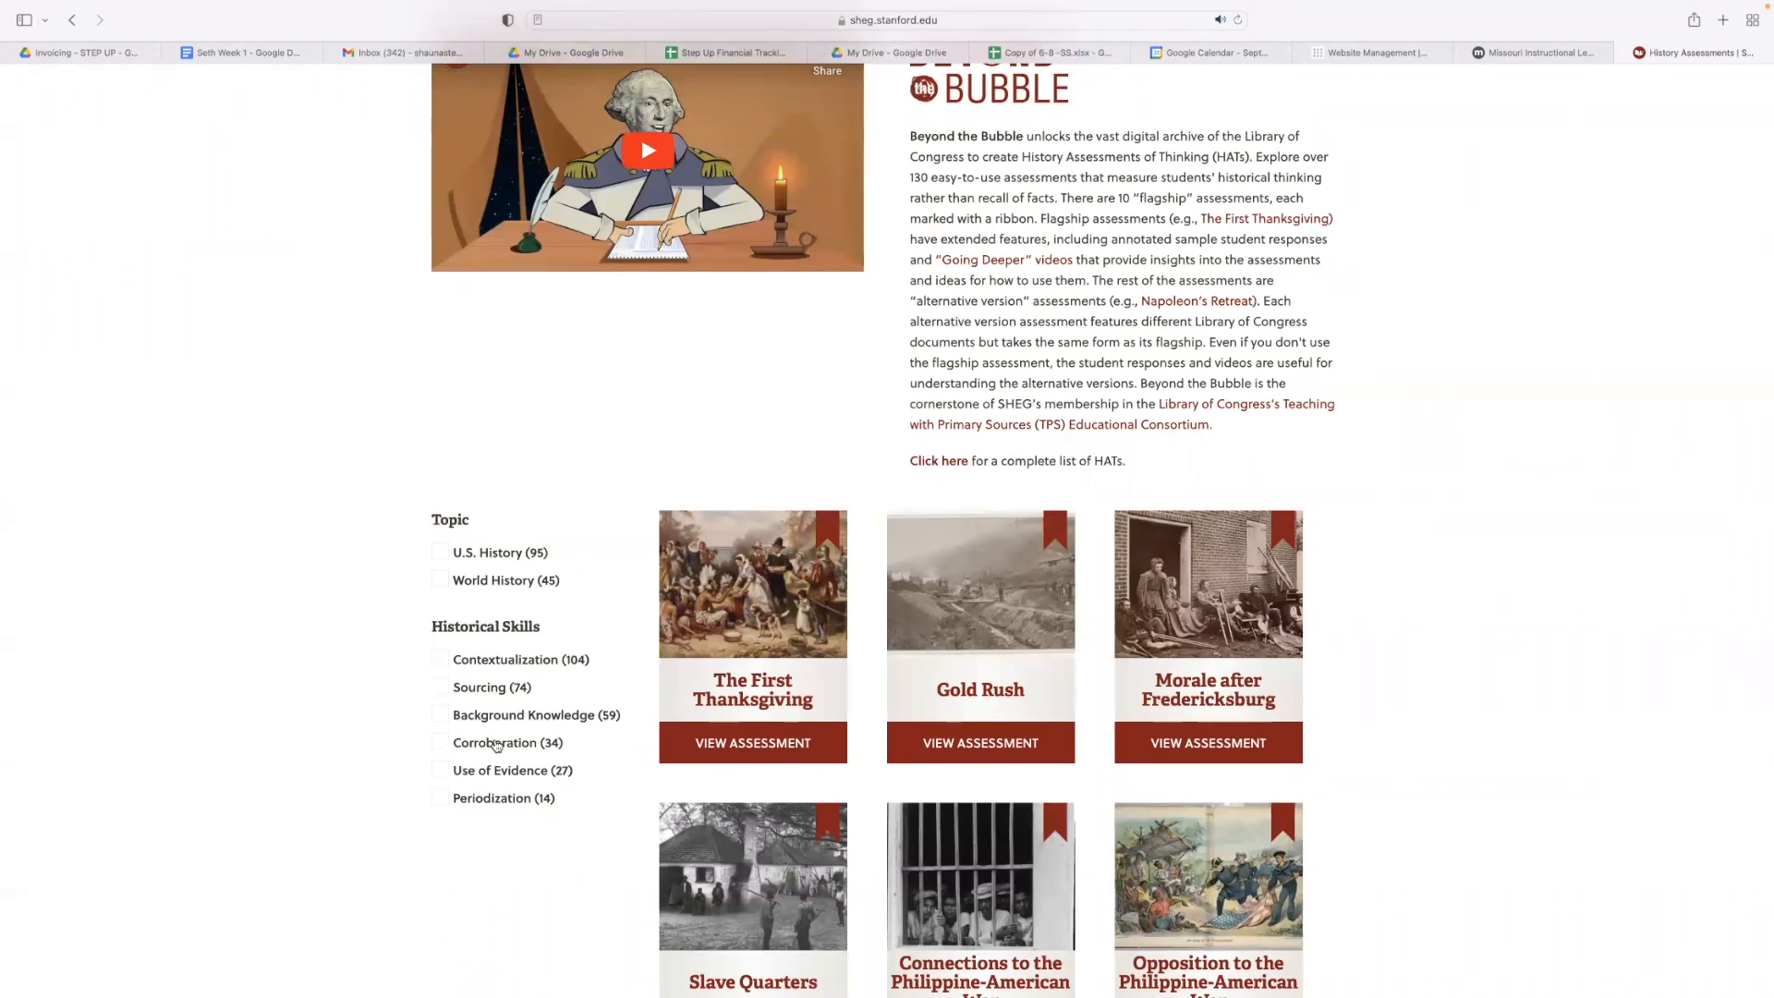
scroll(506, 780, down, 1)
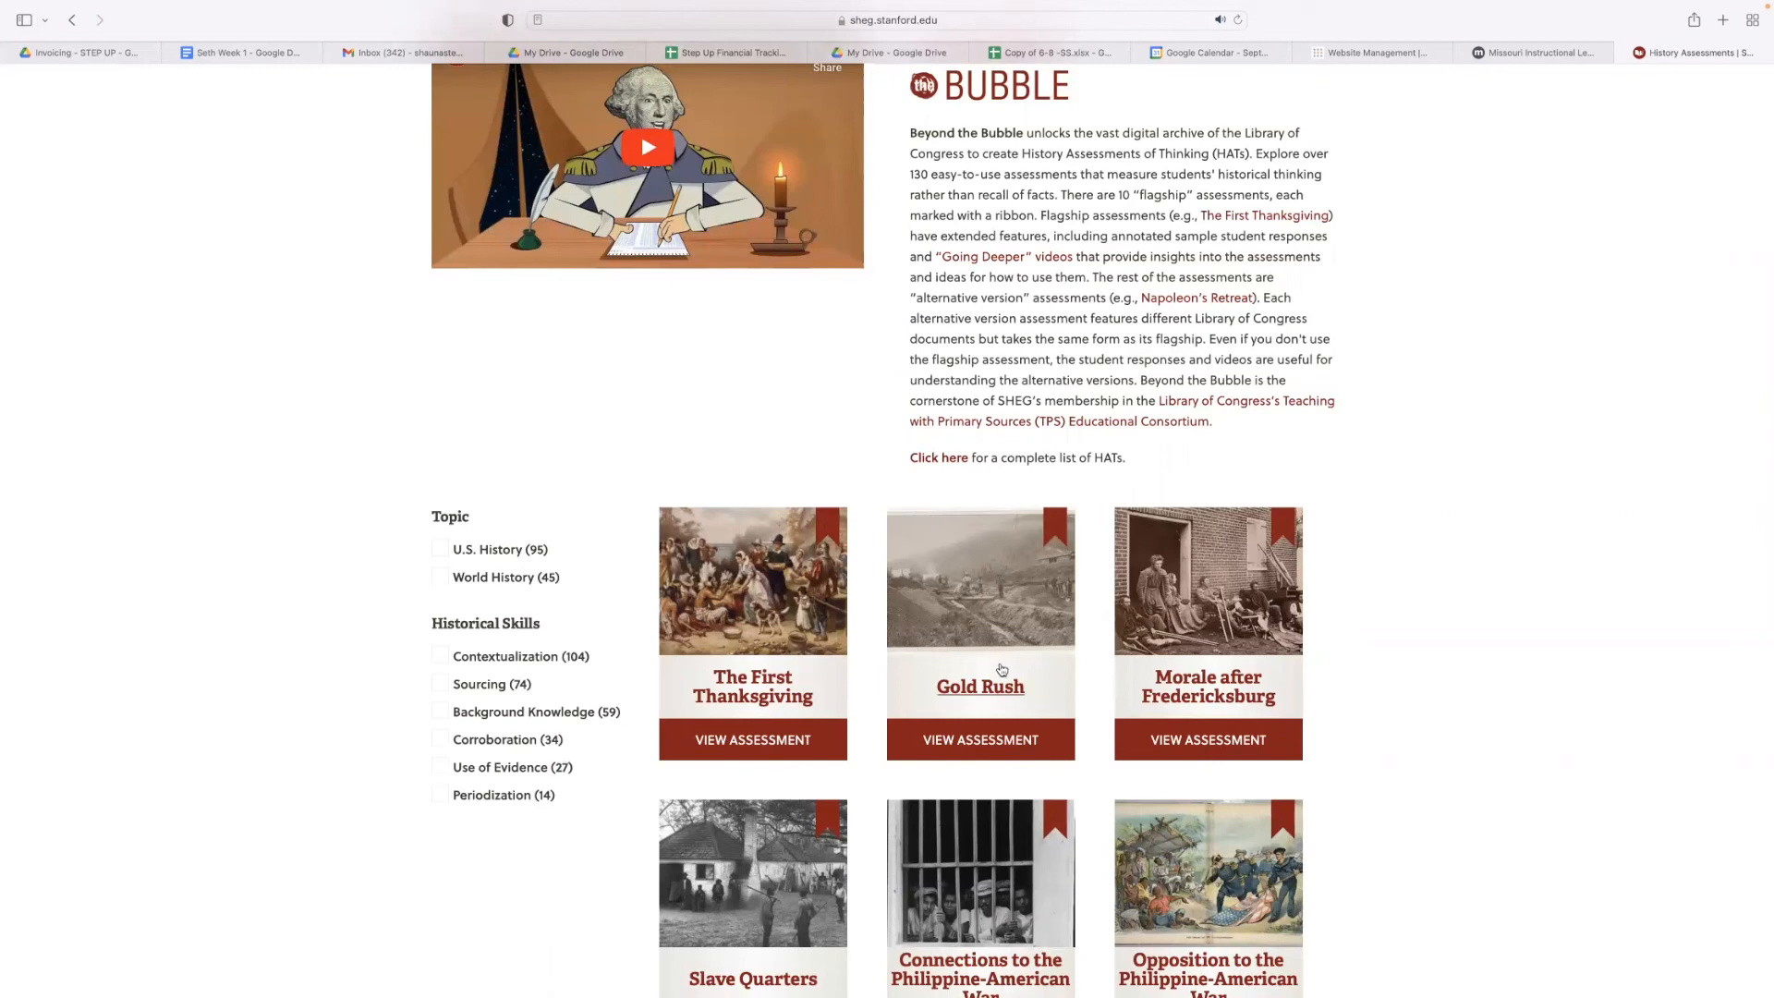
Step: Look over the Beyond the Bubble description and the flagship assessments listed below it, such as The First Thanksgiving and Gold Rush
scroll(998, 665, down, 3)
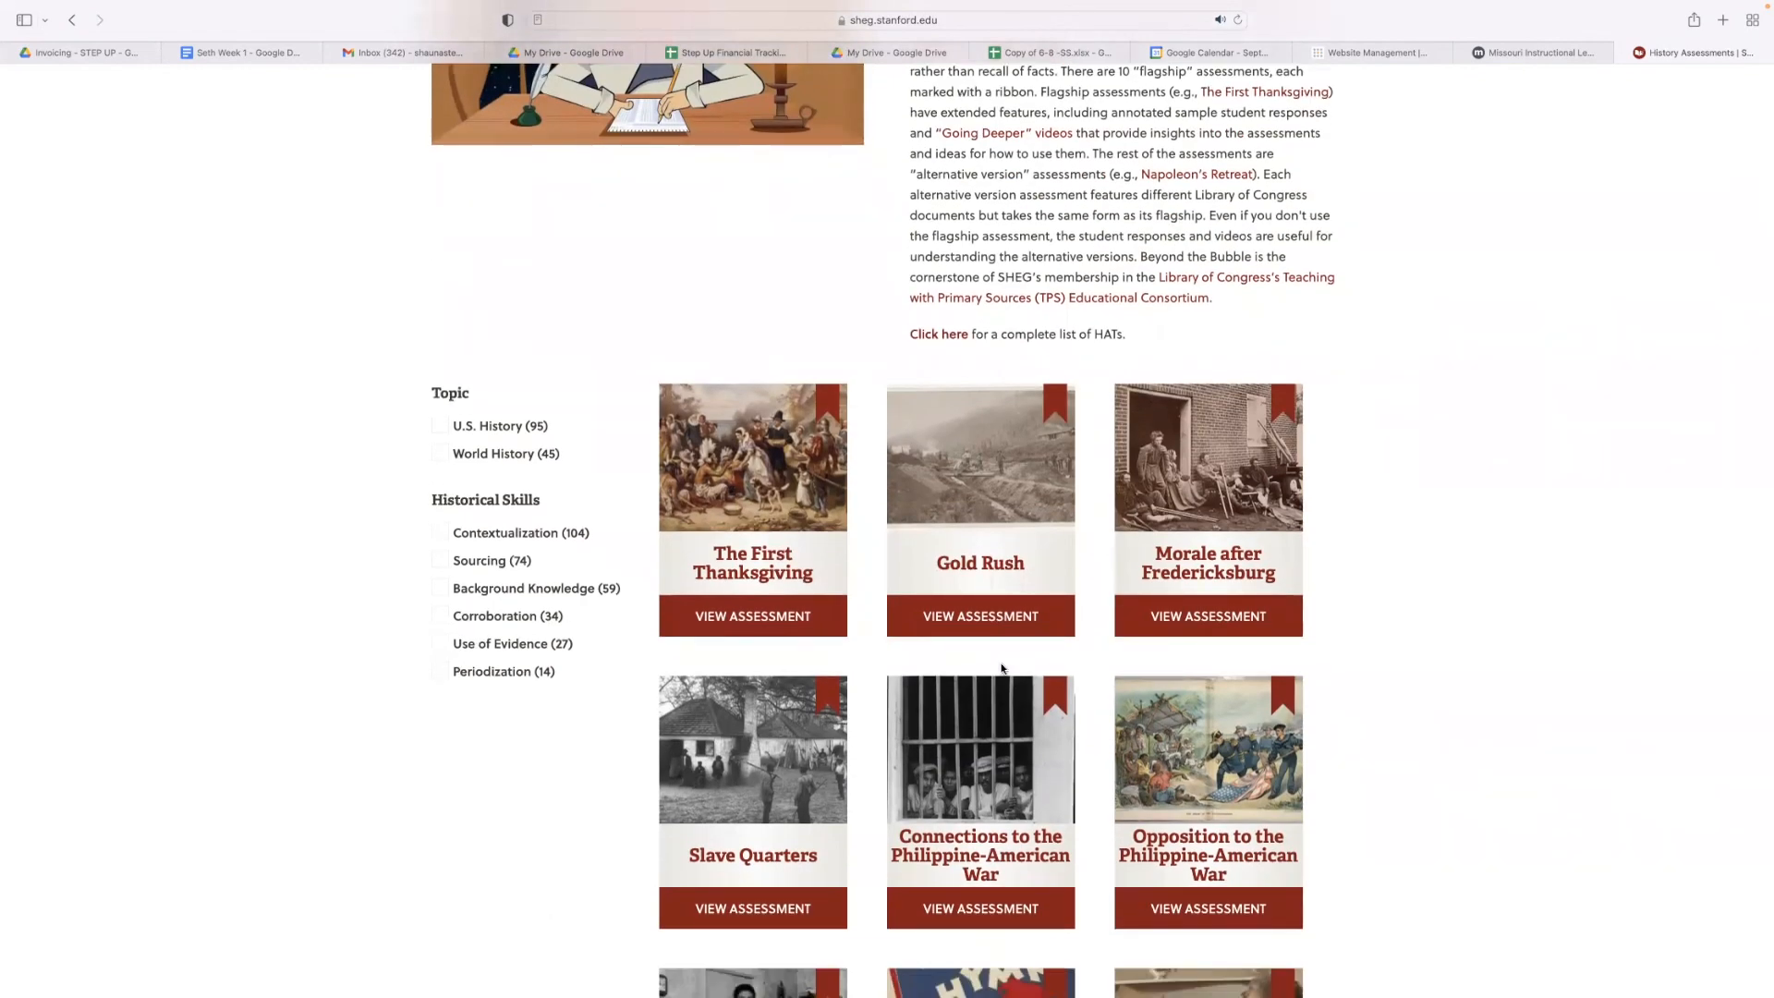
scroll(1002, 668, up, 5)
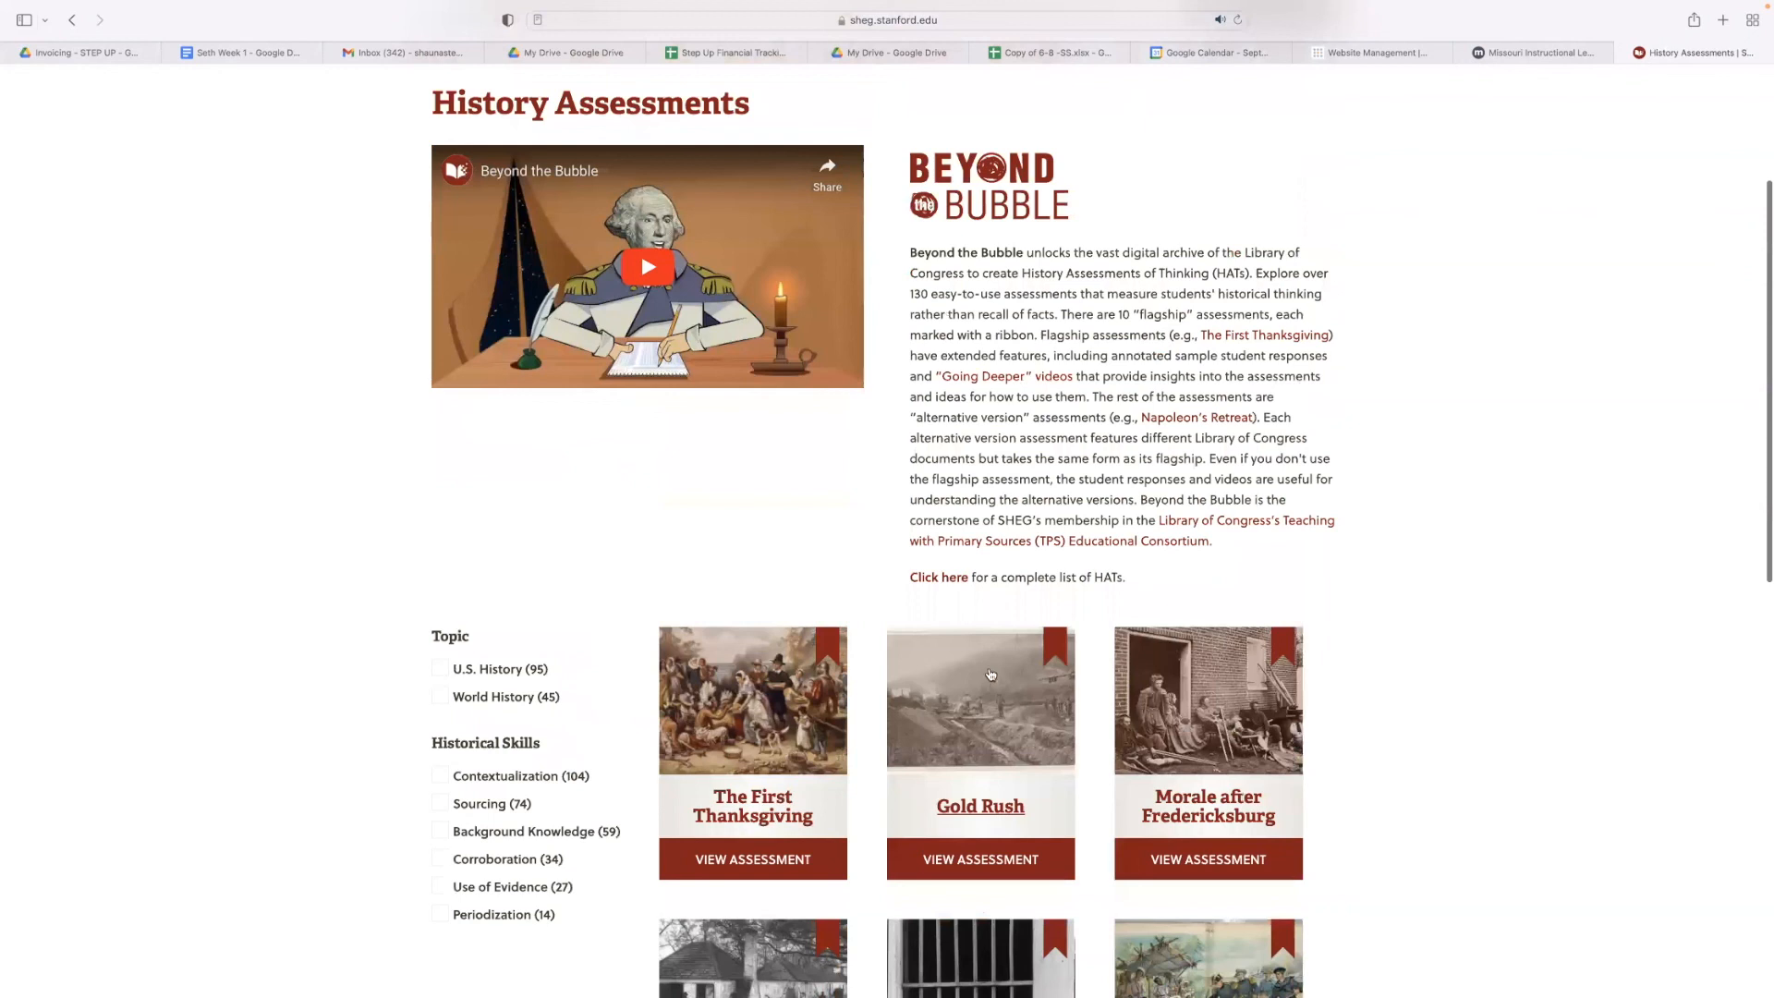
scroll(1306, 180, up, 1)
Step: Return to the Copy of 6-8 -SS spreadsheet, view the Sample Geo sheet, and compare the 6-8 World History standards with the world template
click(1048, 53)
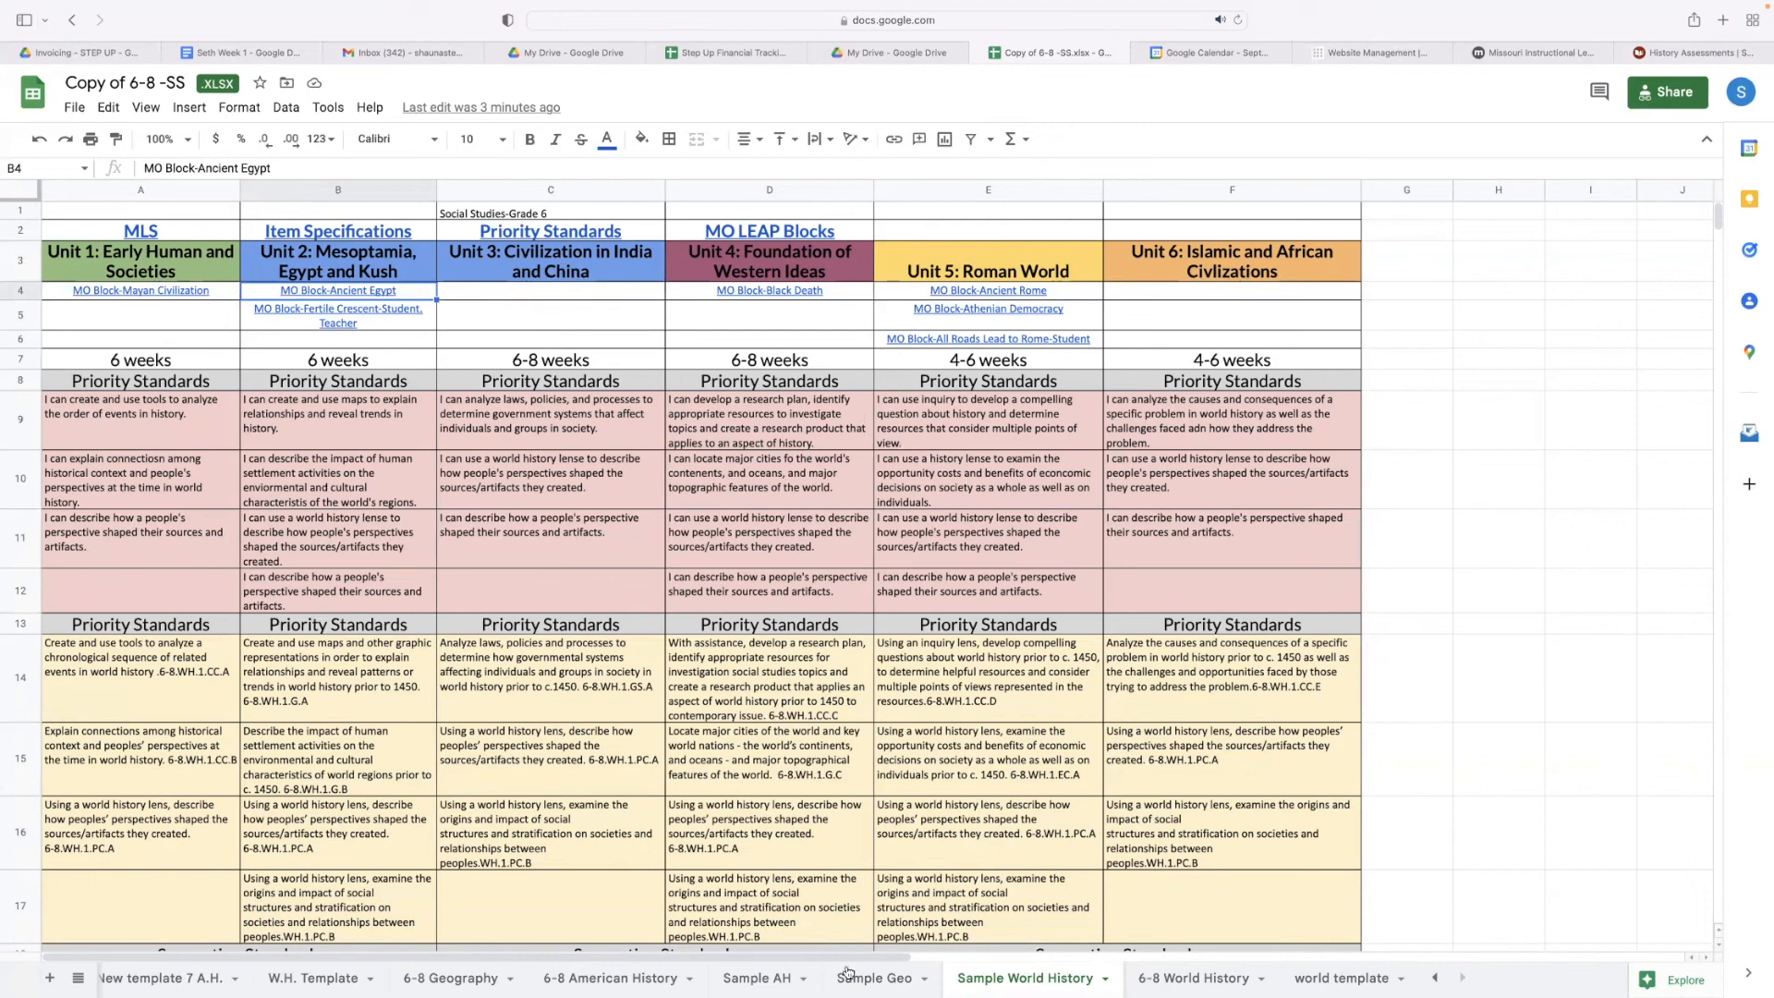
click(874, 978)
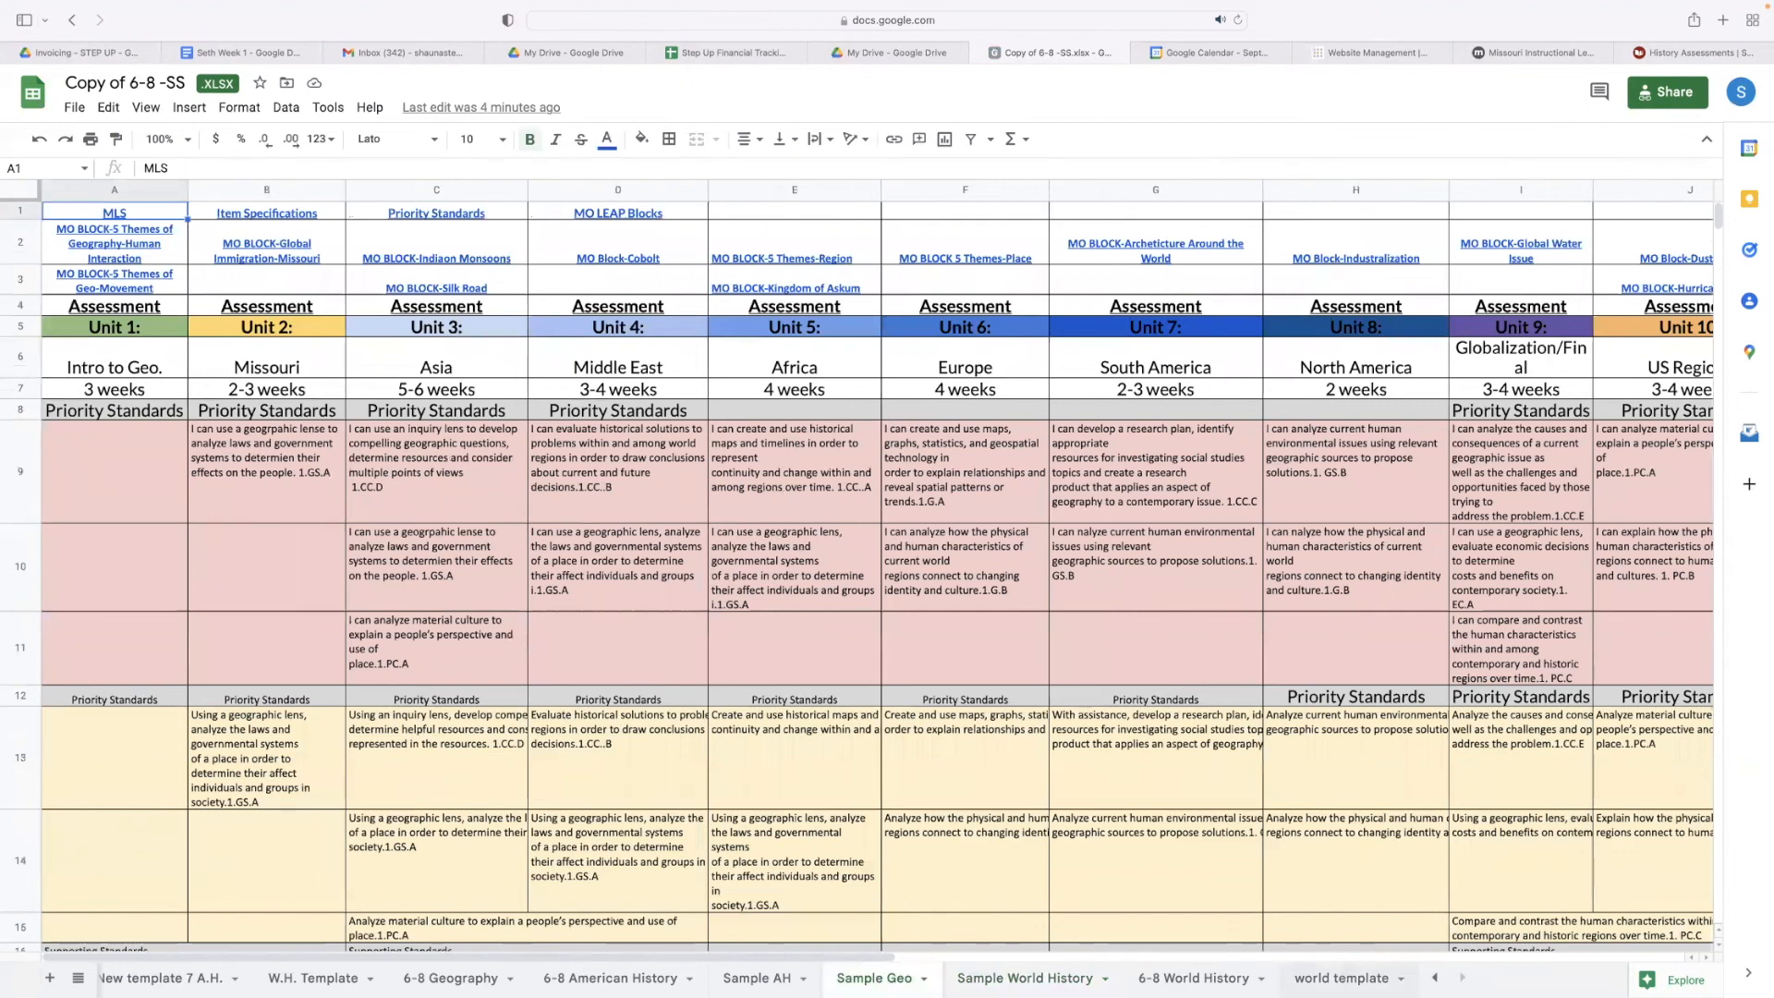
click(1350, 976)
click(1194, 978)
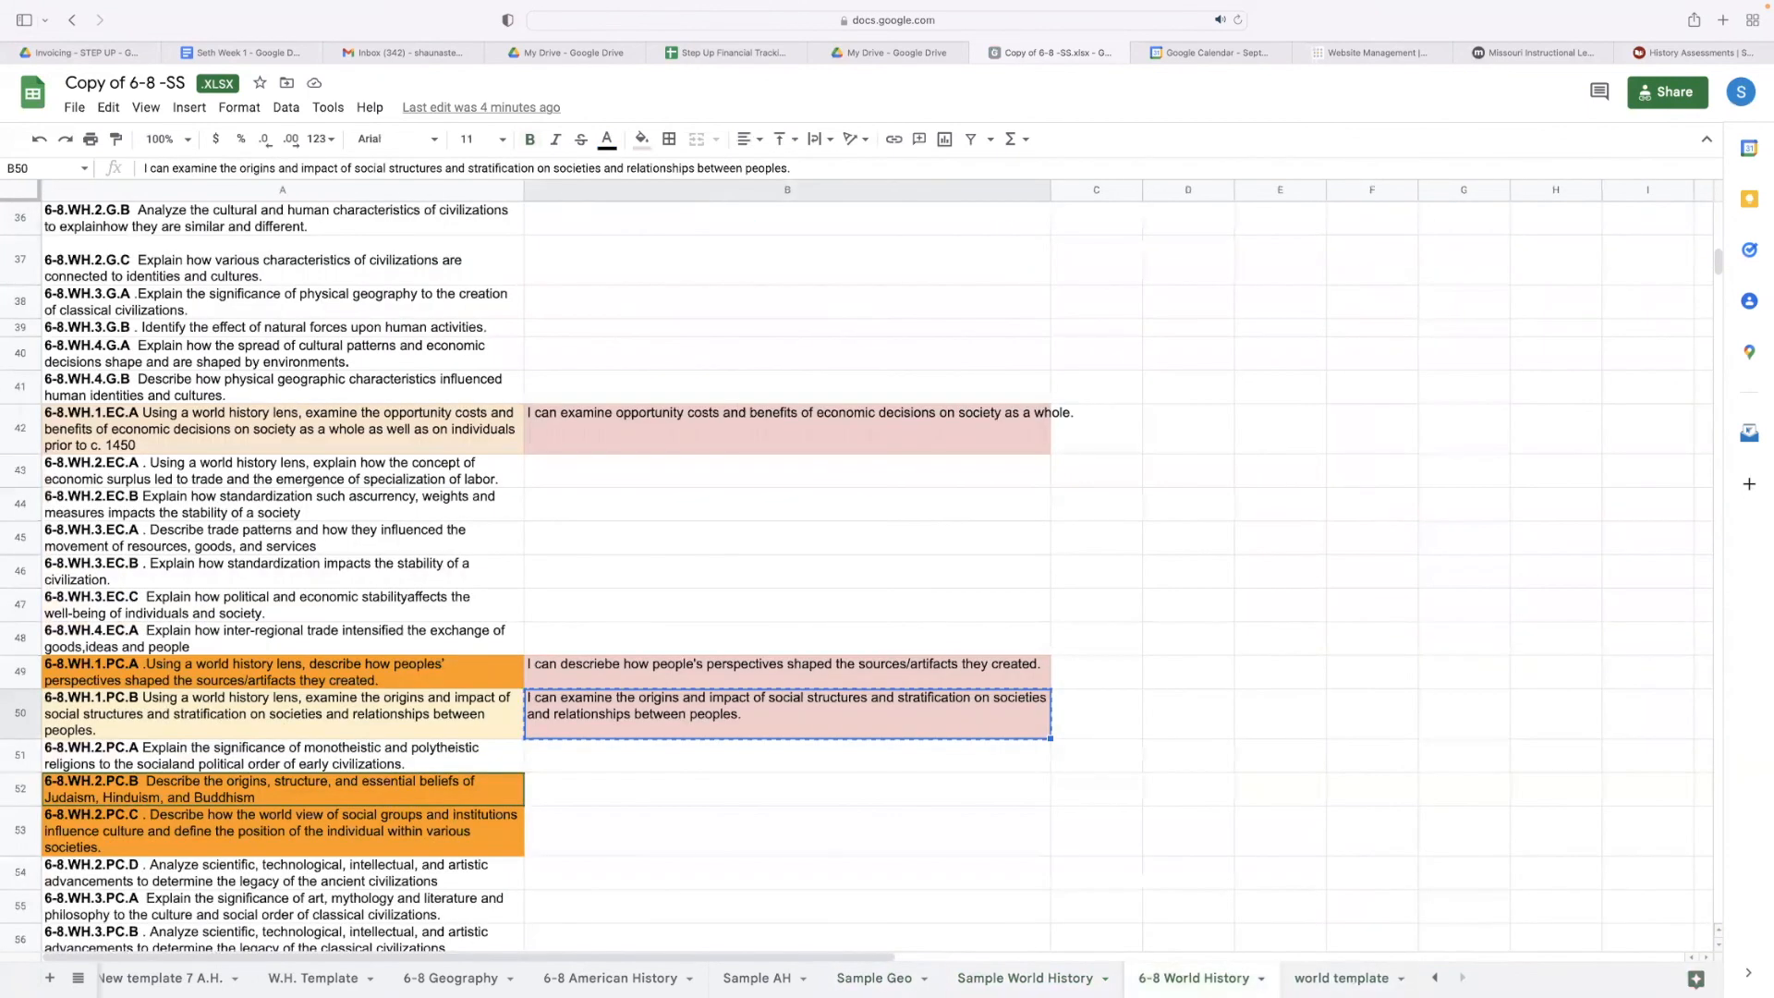
click(1342, 978)
click(1193, 978)
click(1342, 978)
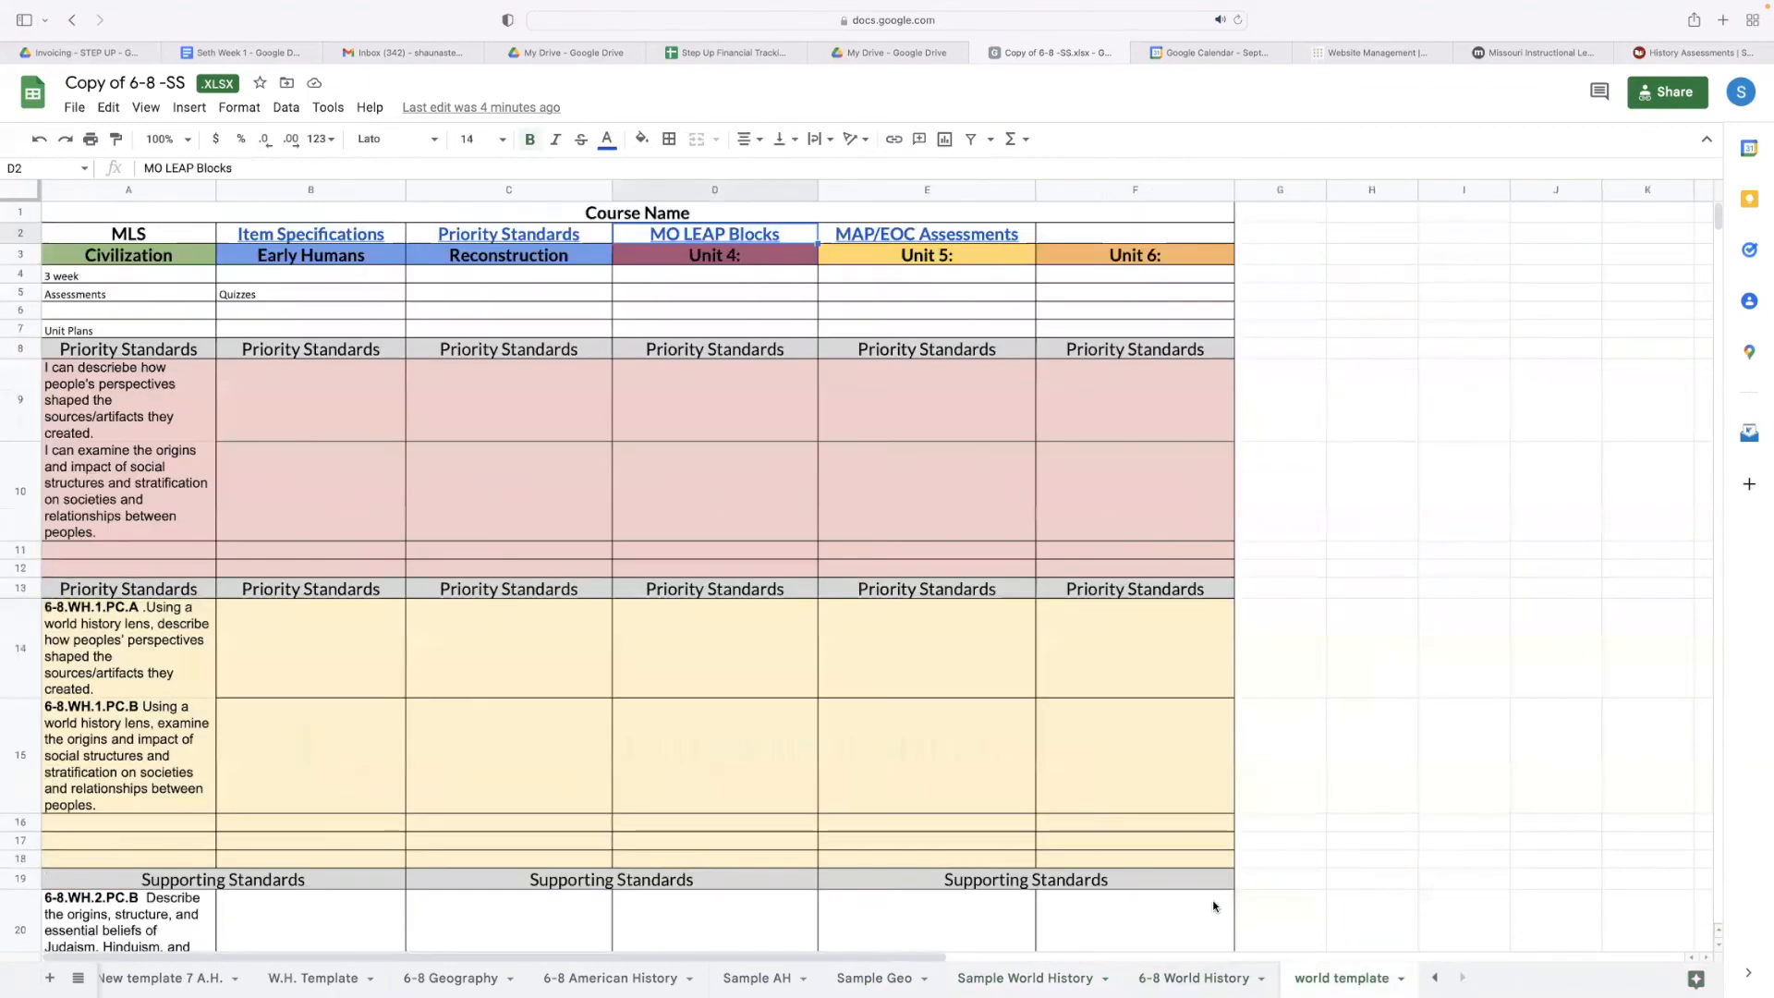